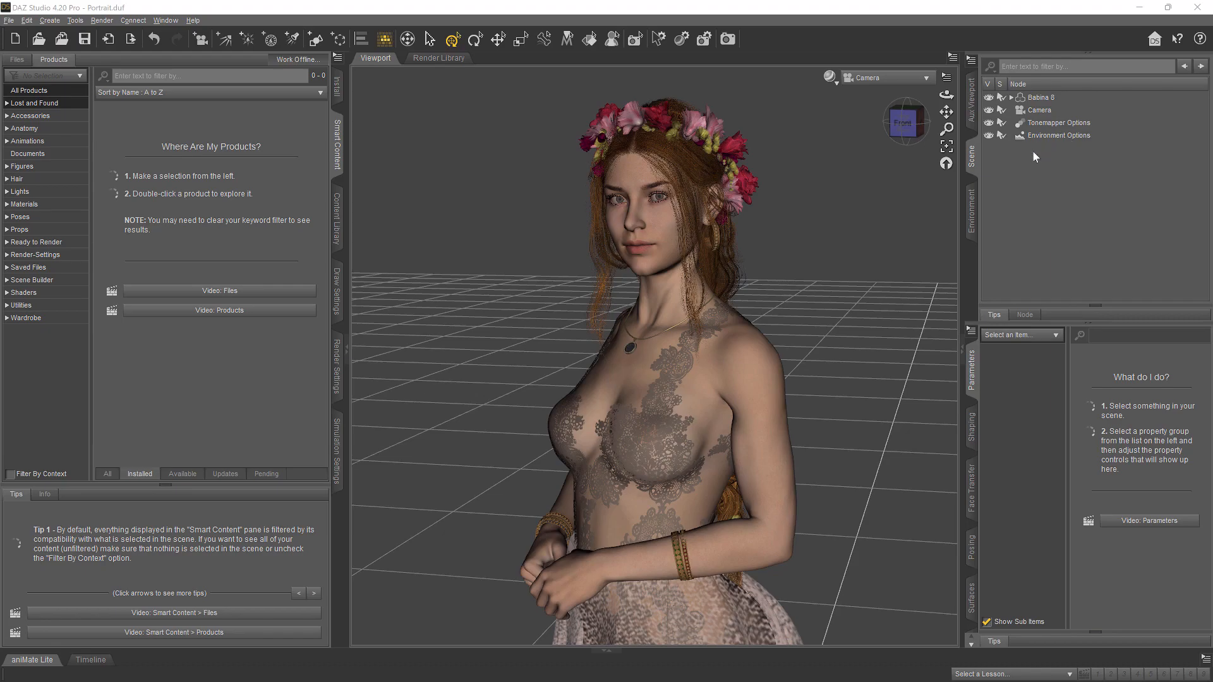
# Delete the Camera, Tonemapper Options and Environment Options nodes from the scene
pyautogui.scroll(-5, 804, 364)
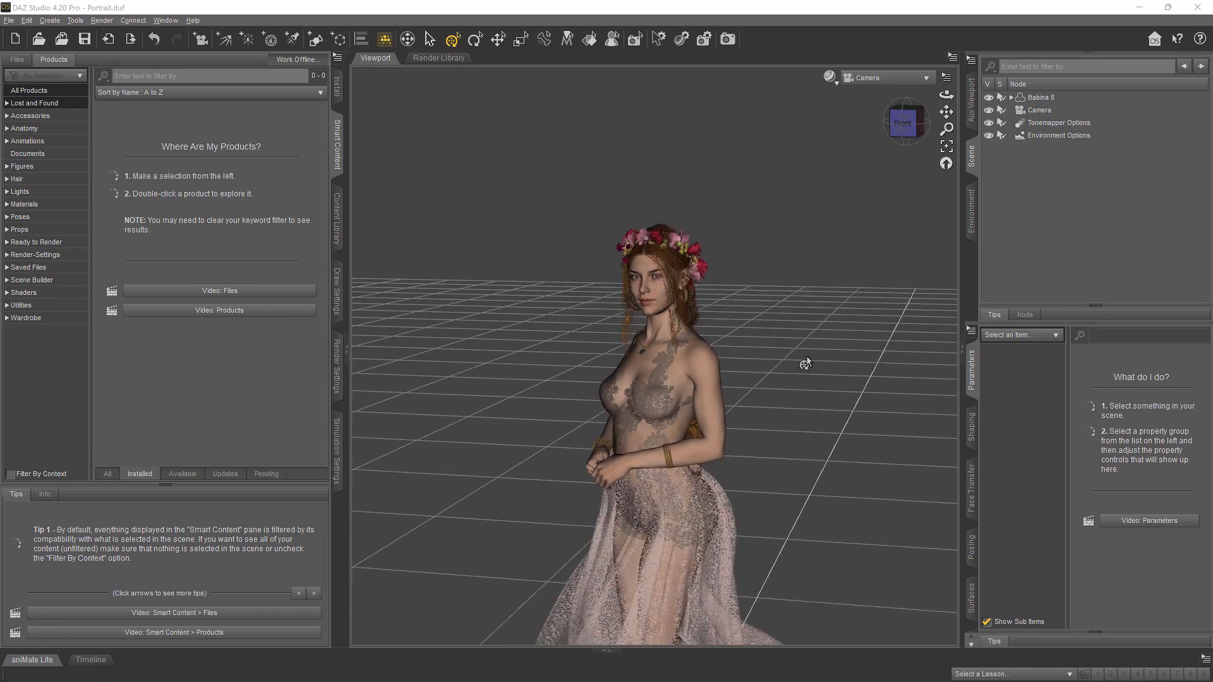
pyautogui.scroll(-2, 806, 364)
pyautogui.moveTo(802, 403); pyautogui.dragTo(797, 304, button='middle')
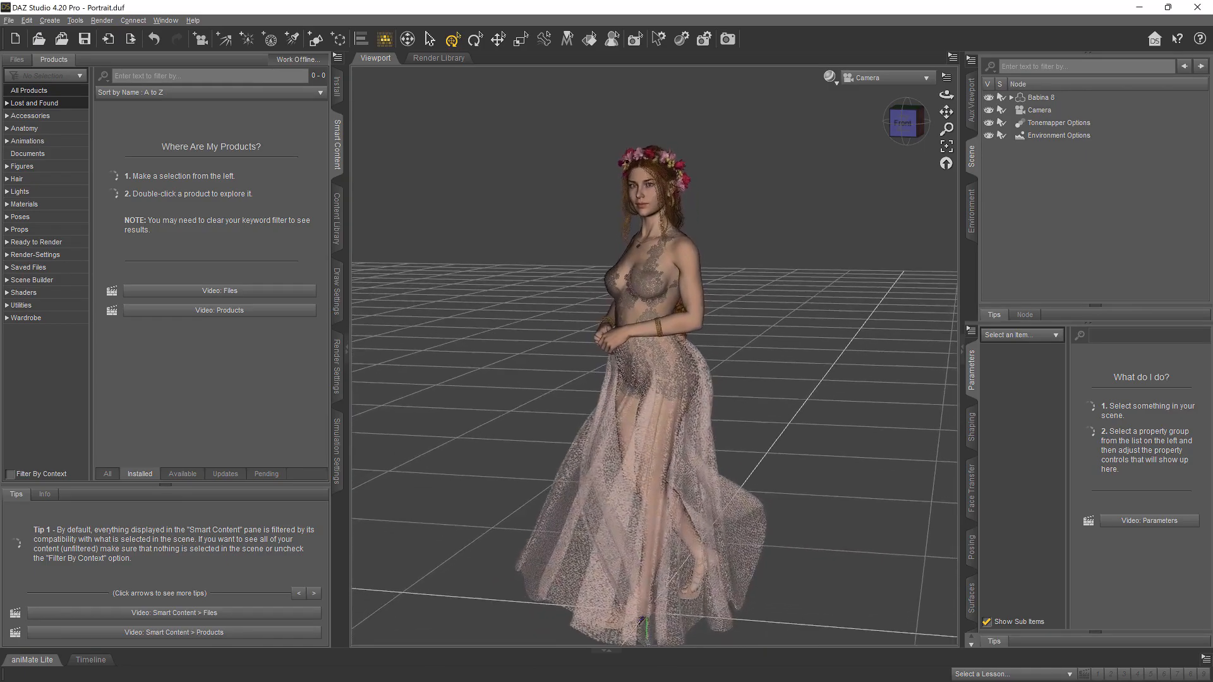
pyautogui.click(696, 596)
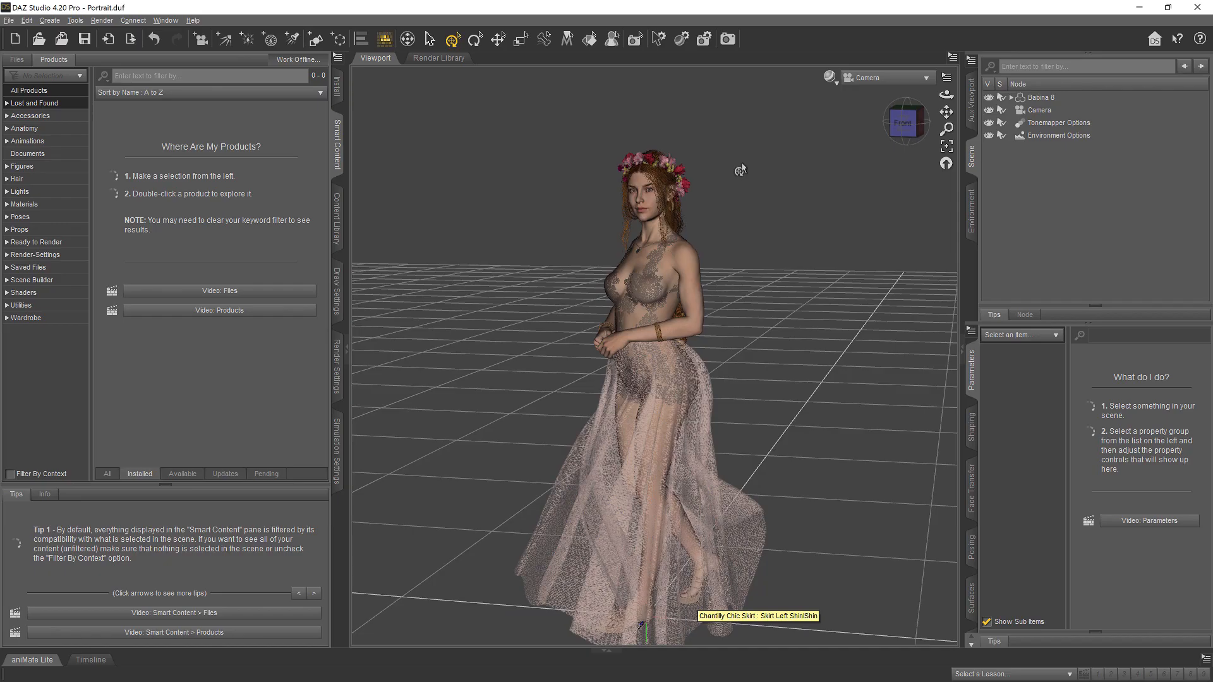
pyautogui.click(1026, 135)
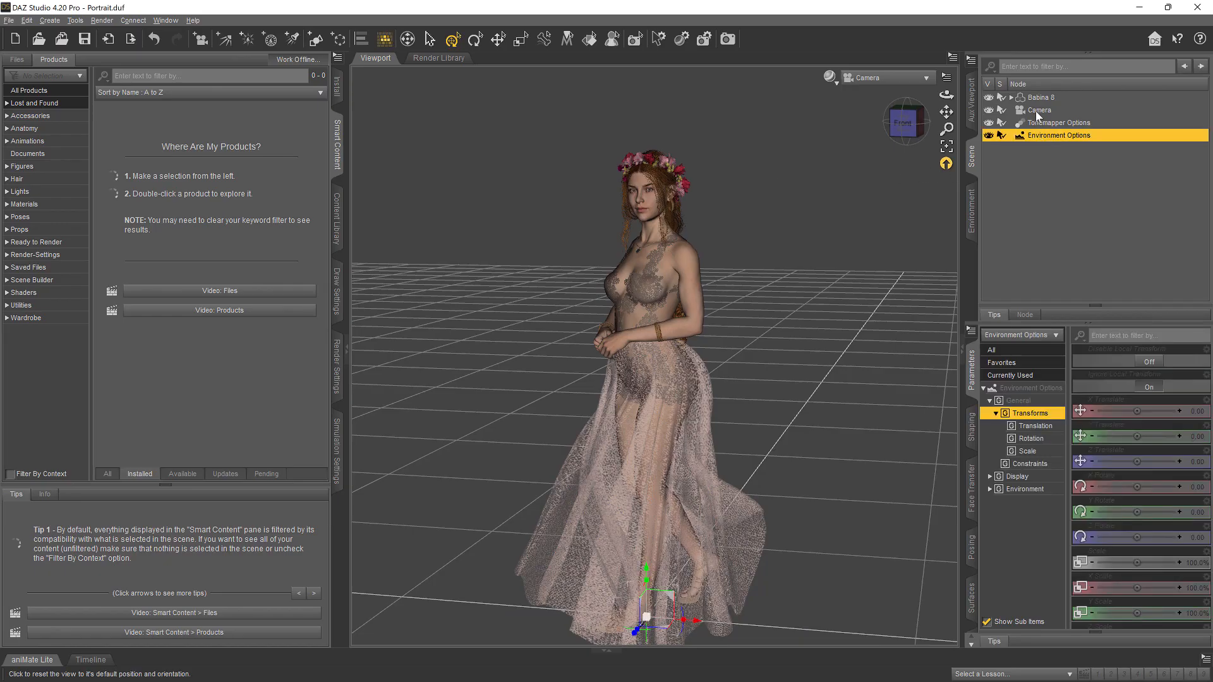
pyautogui.keyDown('shift'); pyautogui.click(1036, 113); pyautogui.keyUp('shift')
pyautogui.rightClick(1036, 113)
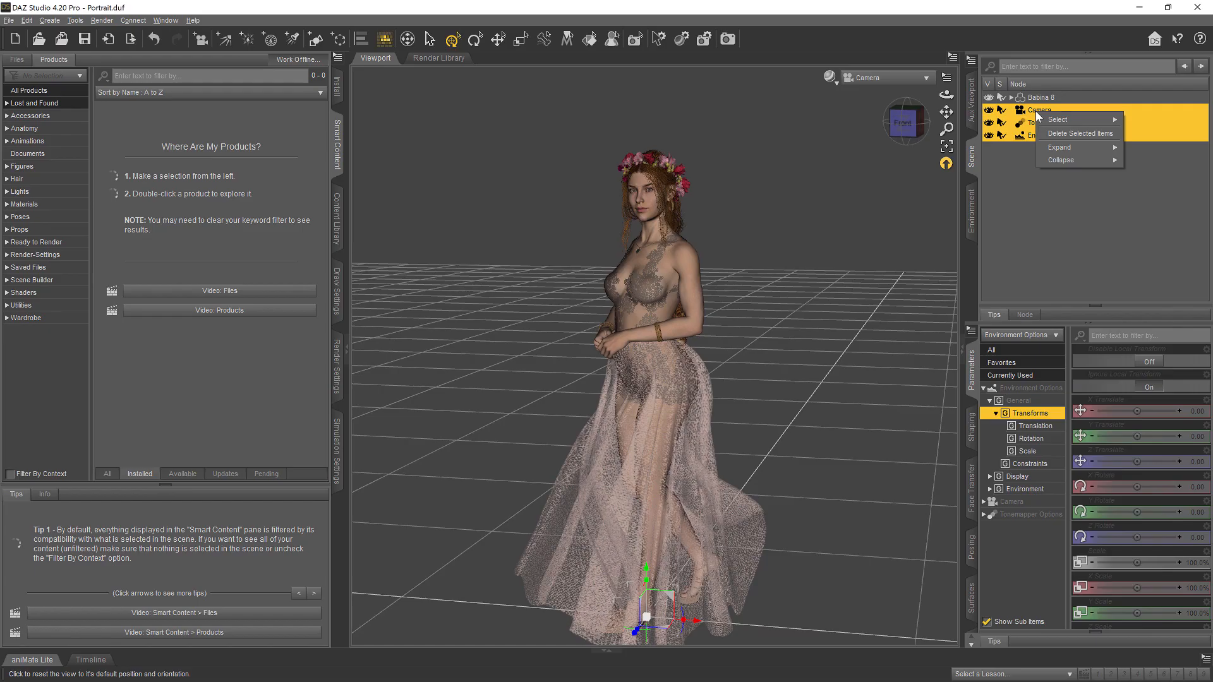
pyautogui.click(1056, 133)
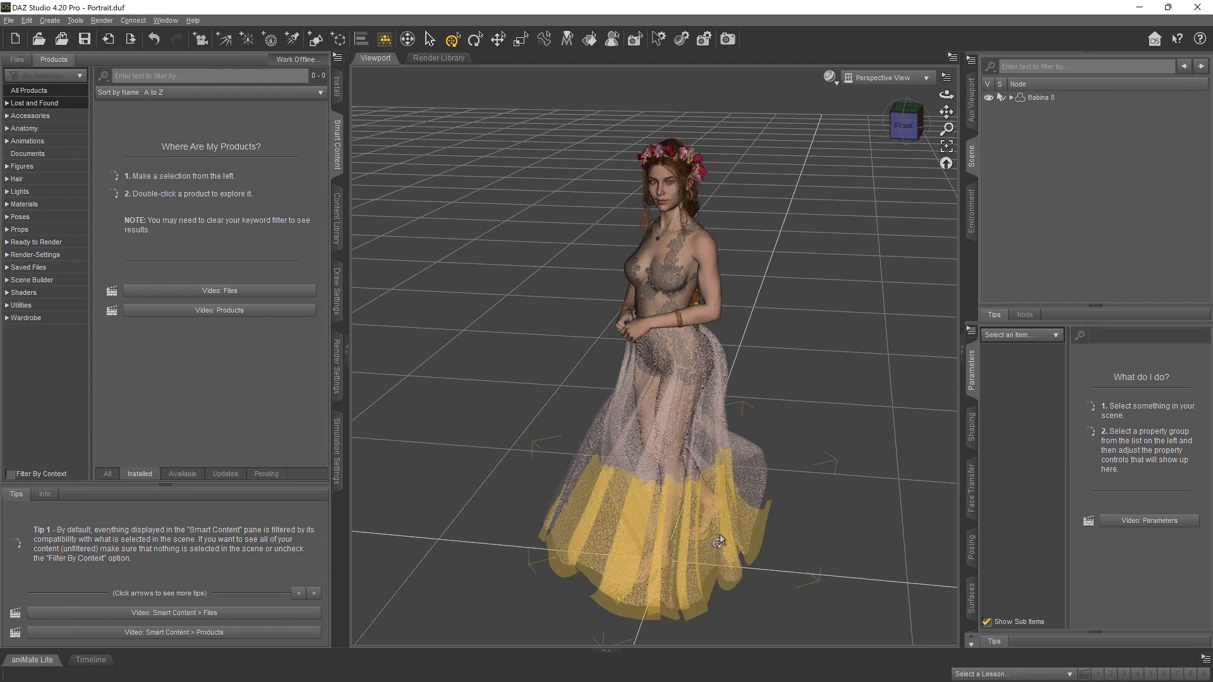
# Expand the Babina 8 figure's node and delete its Heels Chantilly Chic item
pyautogui.click(1011, 98)
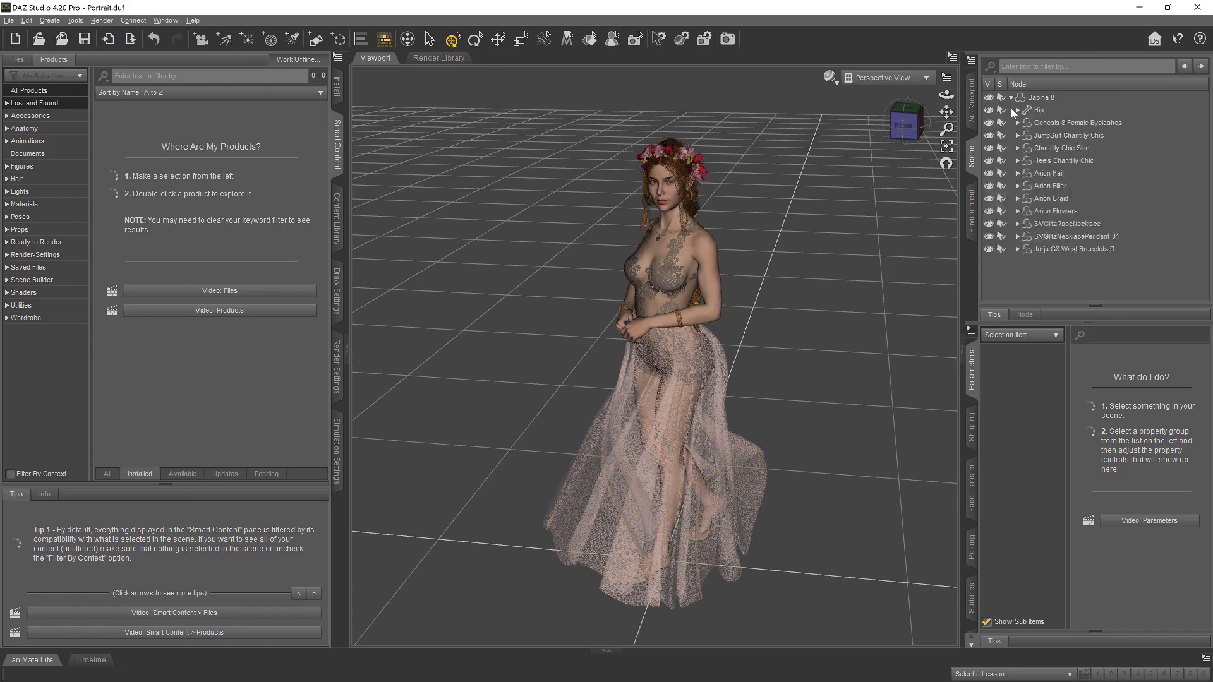
pyautogui.click(1040, 161)
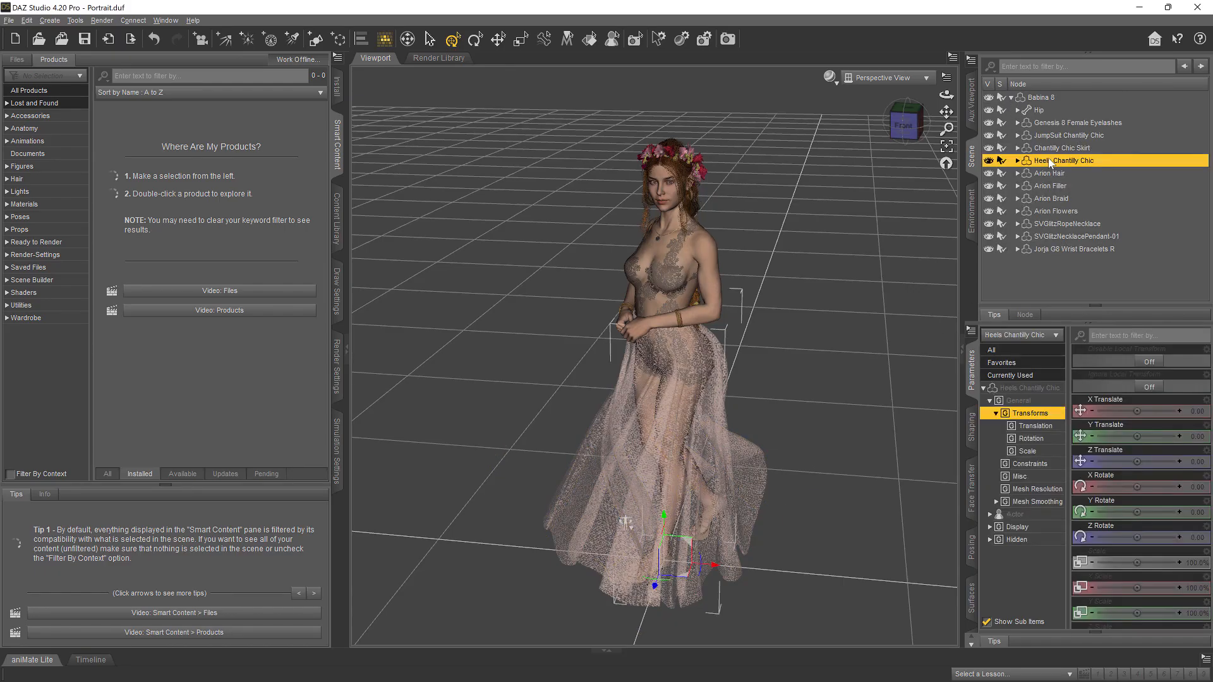
pyautogui.press('Delete')
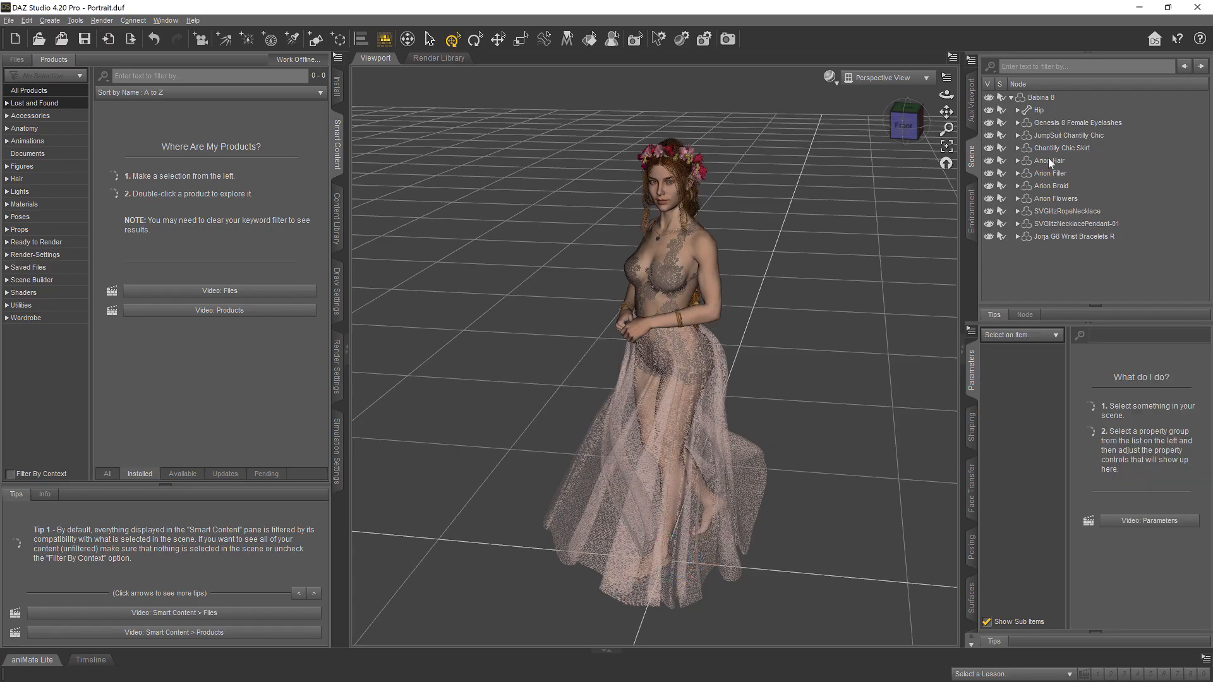
pyautogui.moveTo(744, 522); pyautogui.dragTo(708, 506, button='middle')
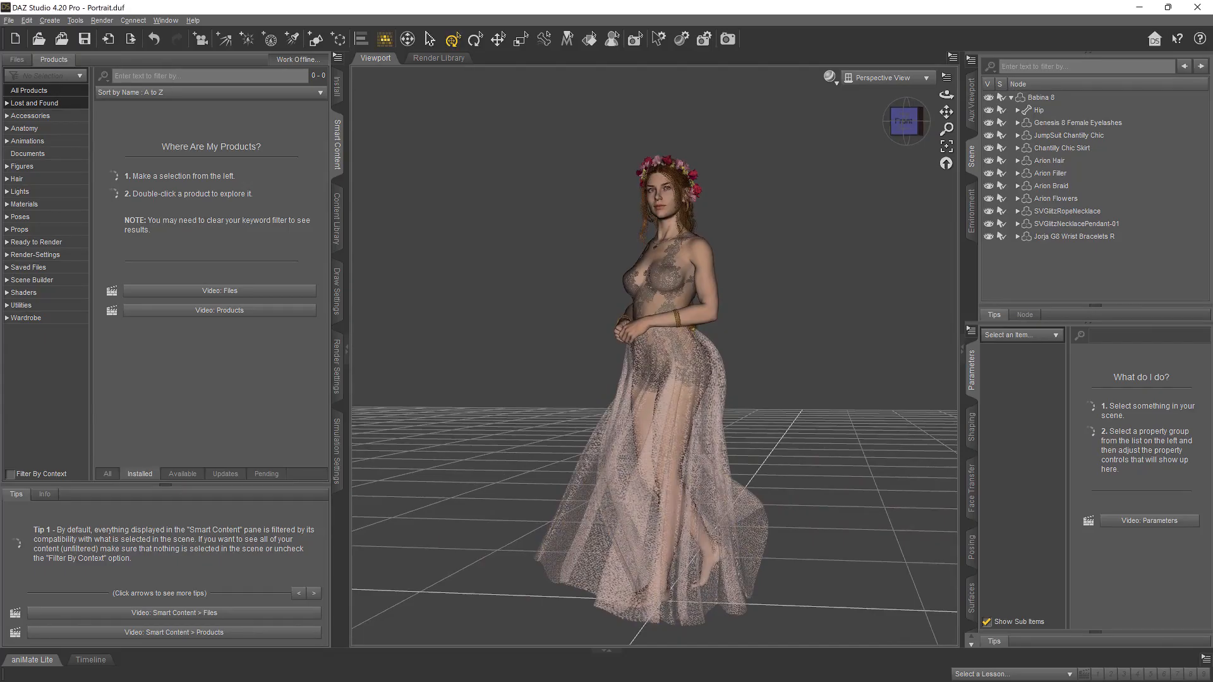
# Send the Babina 8 figure to the Daz To Cinema 4D bridge and set the asset type to Animation
pyautogui.click(1041, 97)
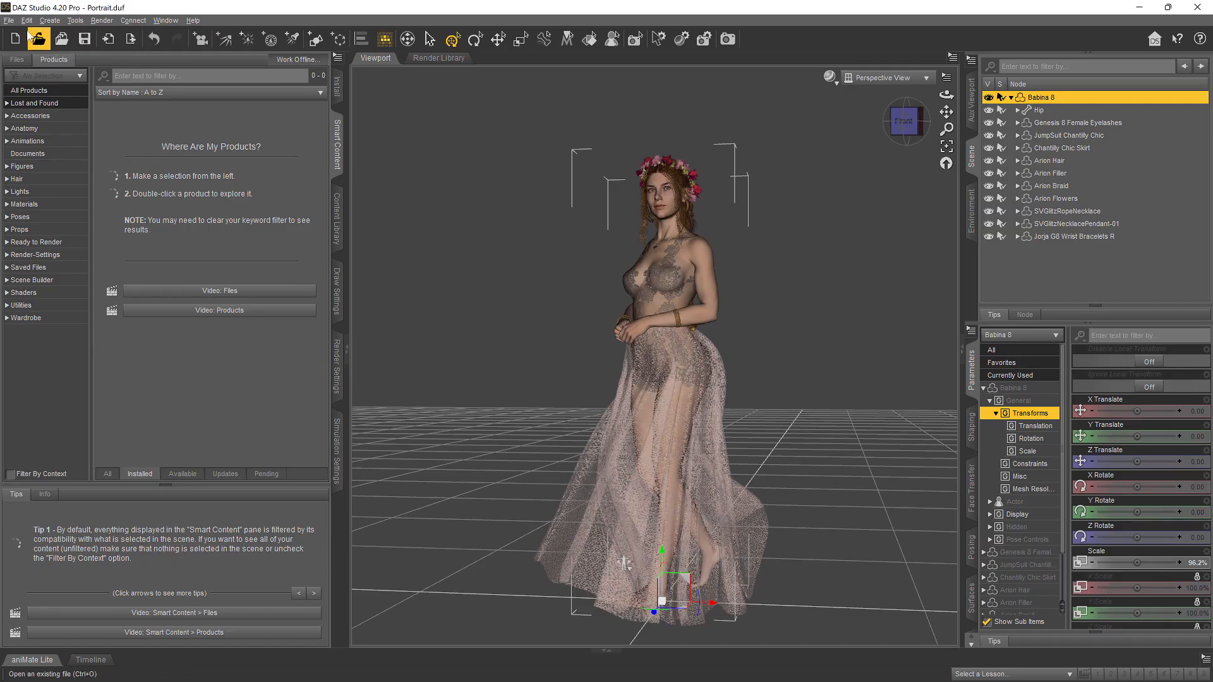
pyautogui.click(10, 20)
pyautogui.moveTo(51, 182)
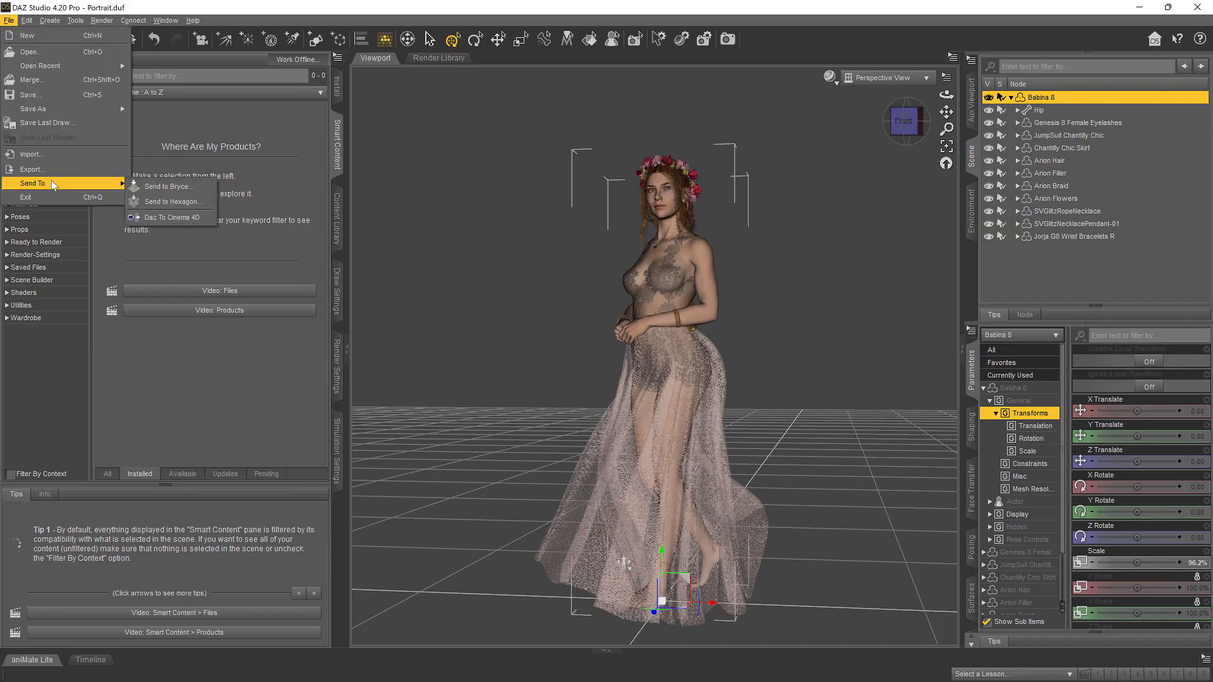
pyautogui.click(197, 220)
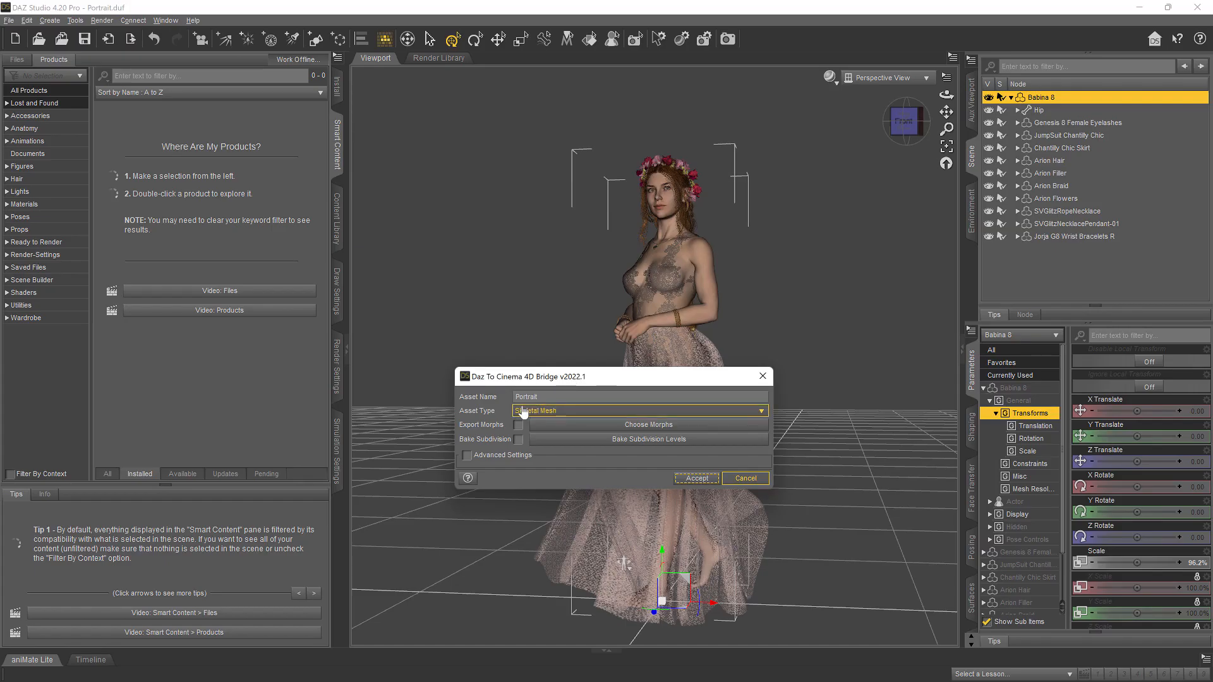
pyautogui.click(577, 412)
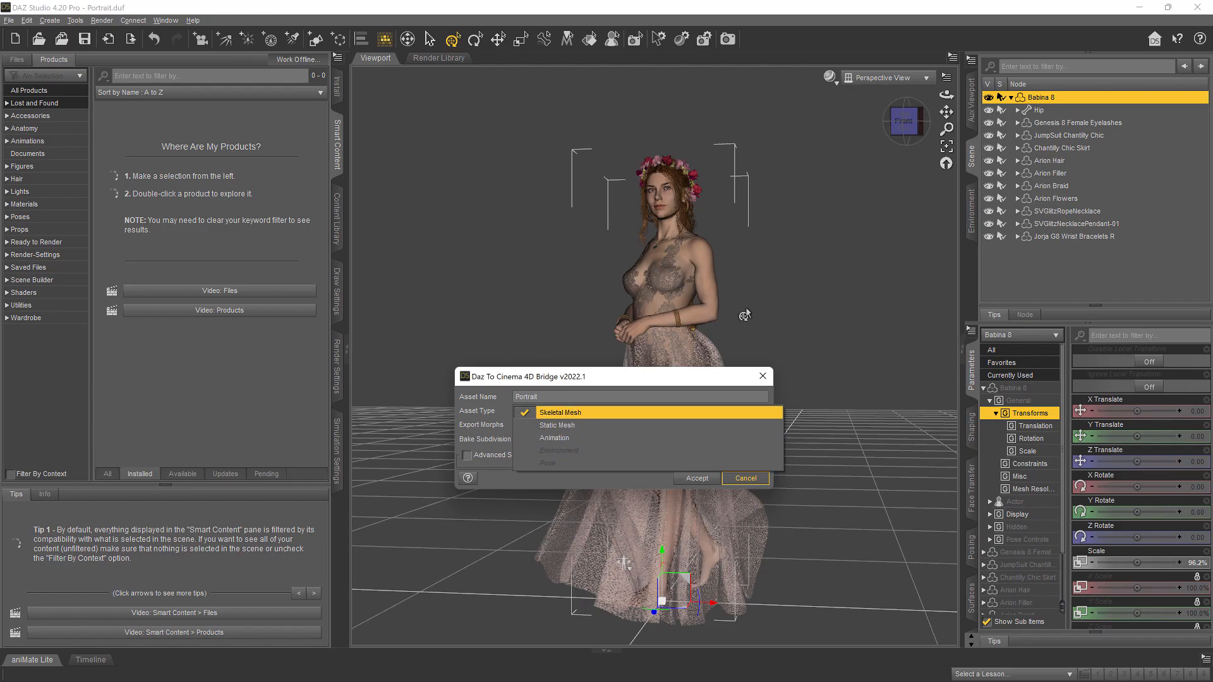
pyautogui.click(552, 439)
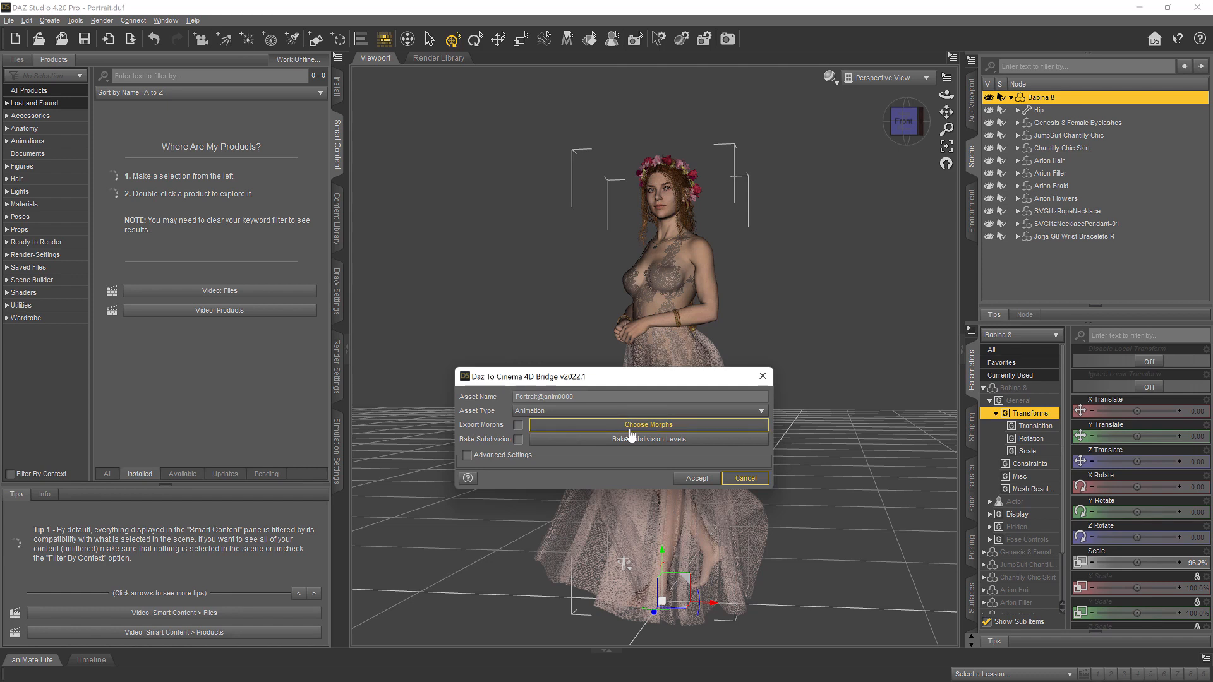
# Enable morph export, open the morph selection and collapse all the expanded top-level morph groups
pyautogui.click(518, 425)
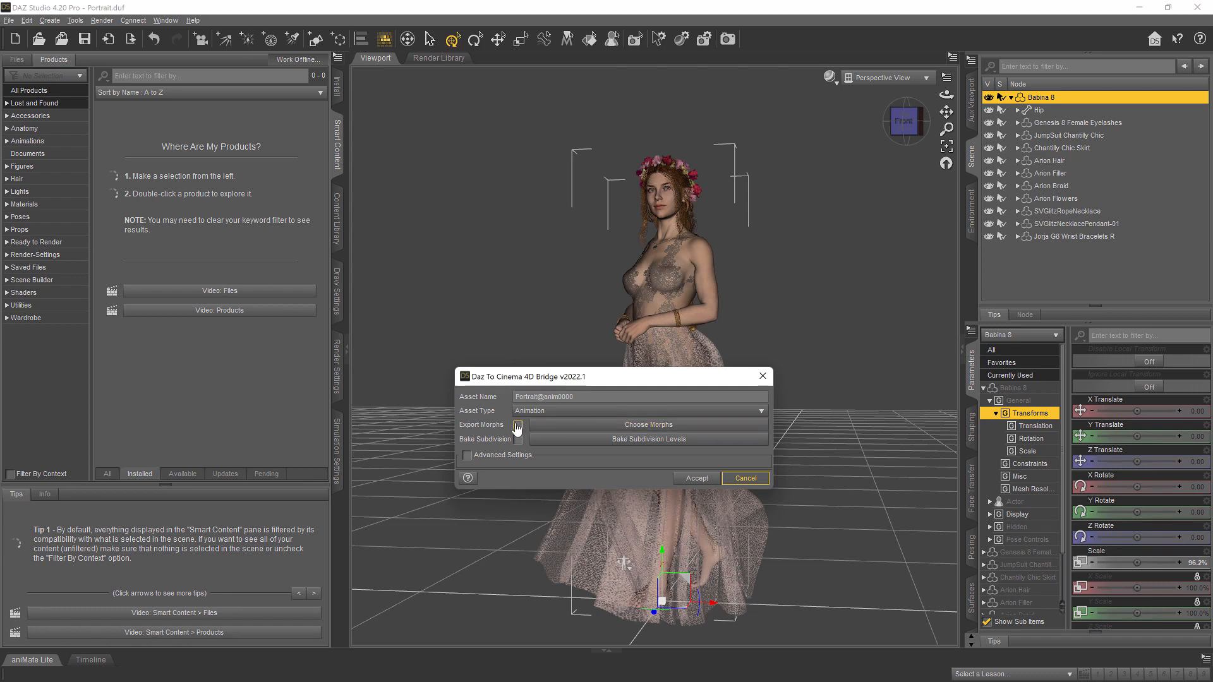
pyautogui.click(601, 427)
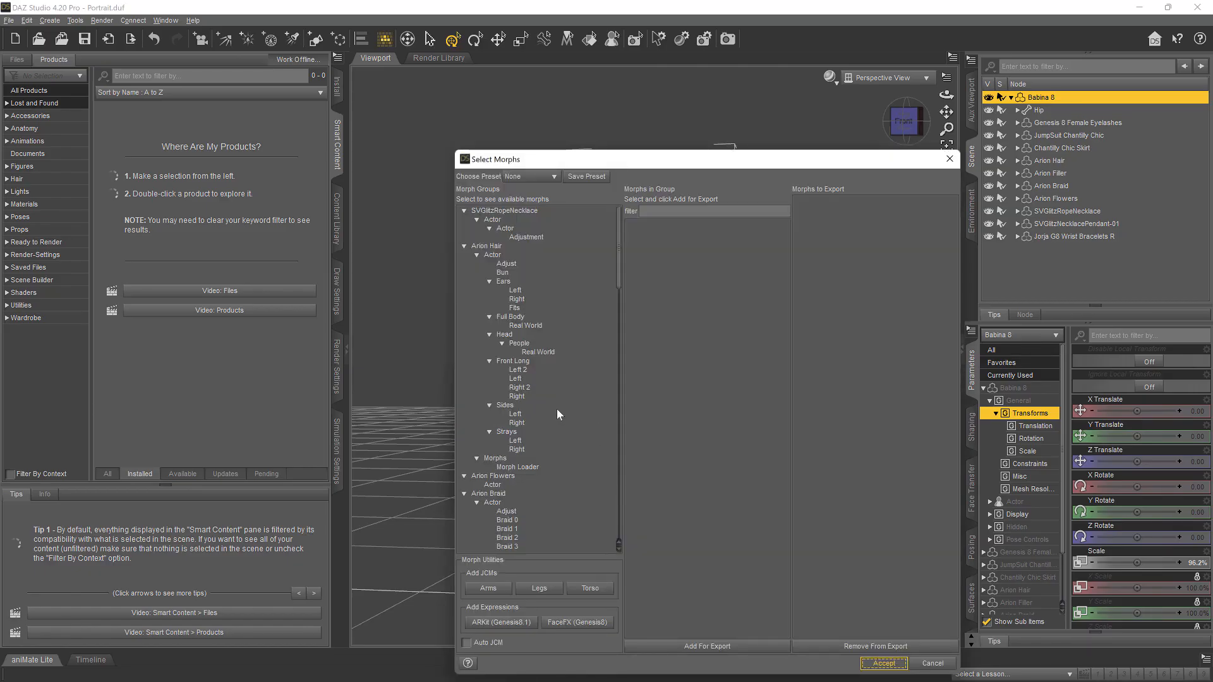
pyautogui.click(465, 211)
pyautogui.click(463, 218)
pyautogui.click(463, 227)
pyautogui.click(463, 236)
pyautogui.click(463, 246)
pyautogui.click(463, 254)
pyautogui.click(463, 263)
pyautogui.click(463, 272)
pyautogui.click(463, 281)
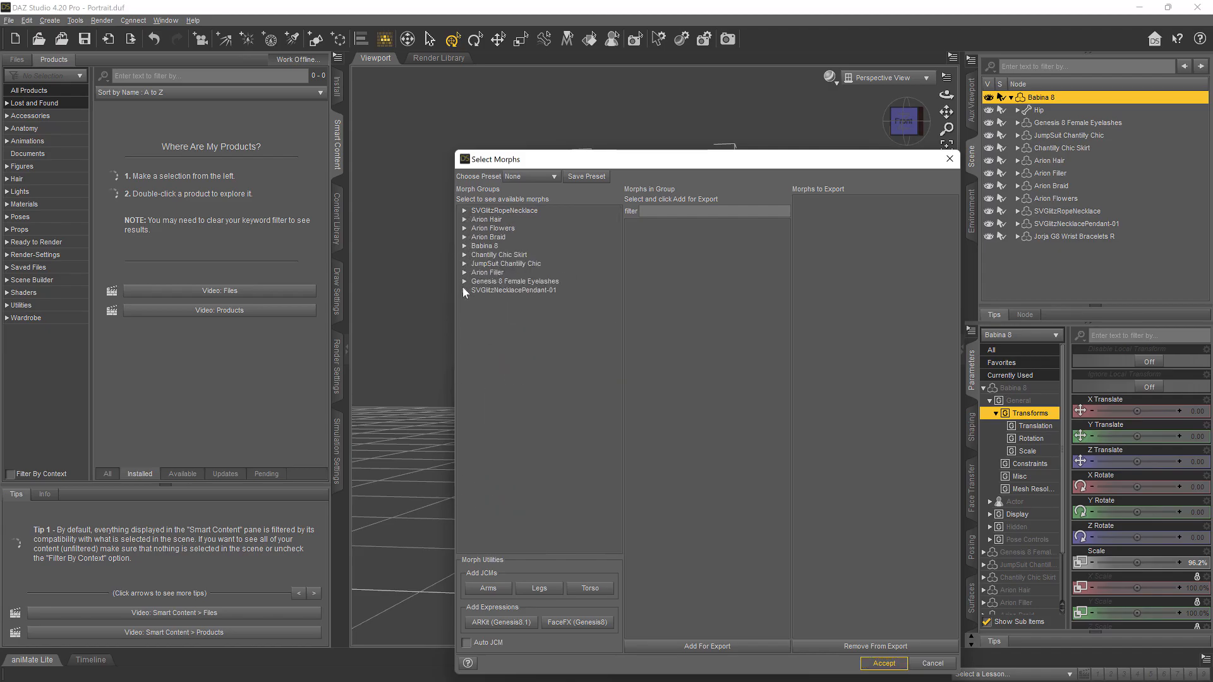
# Add all morphs from Babina 8's Pose Controls > Head group to the export list and accept the selection
pyautogui.click(483, 247)
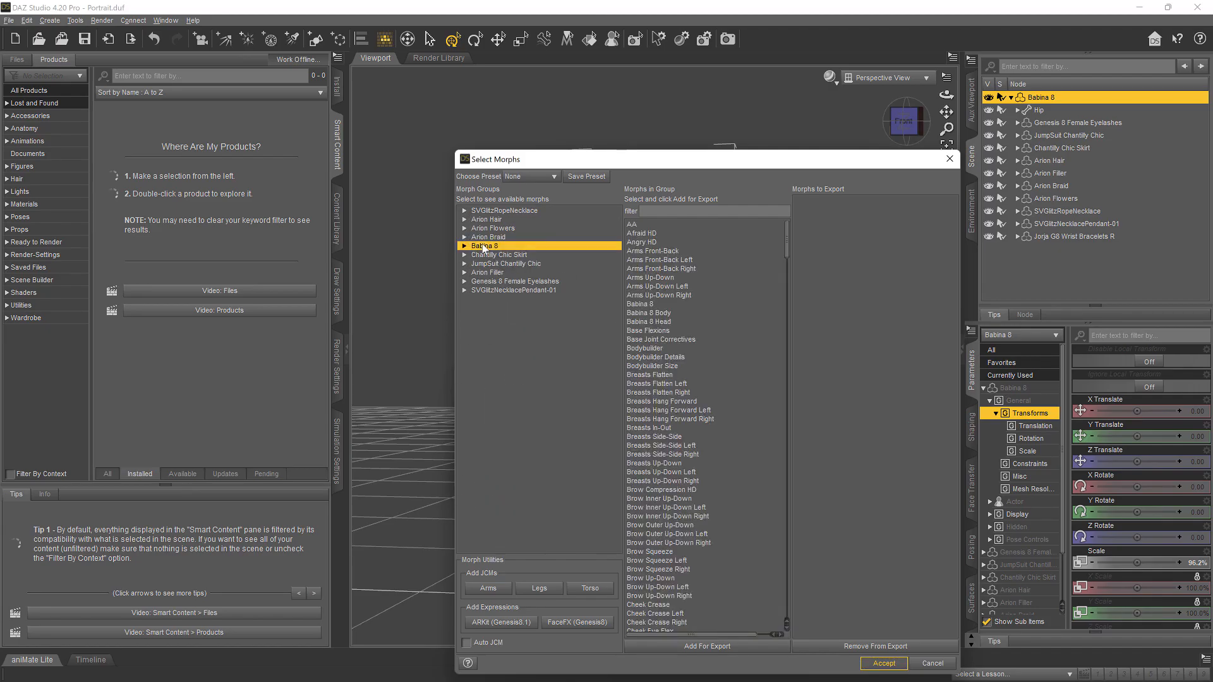
pyautogui.click(464, 245)
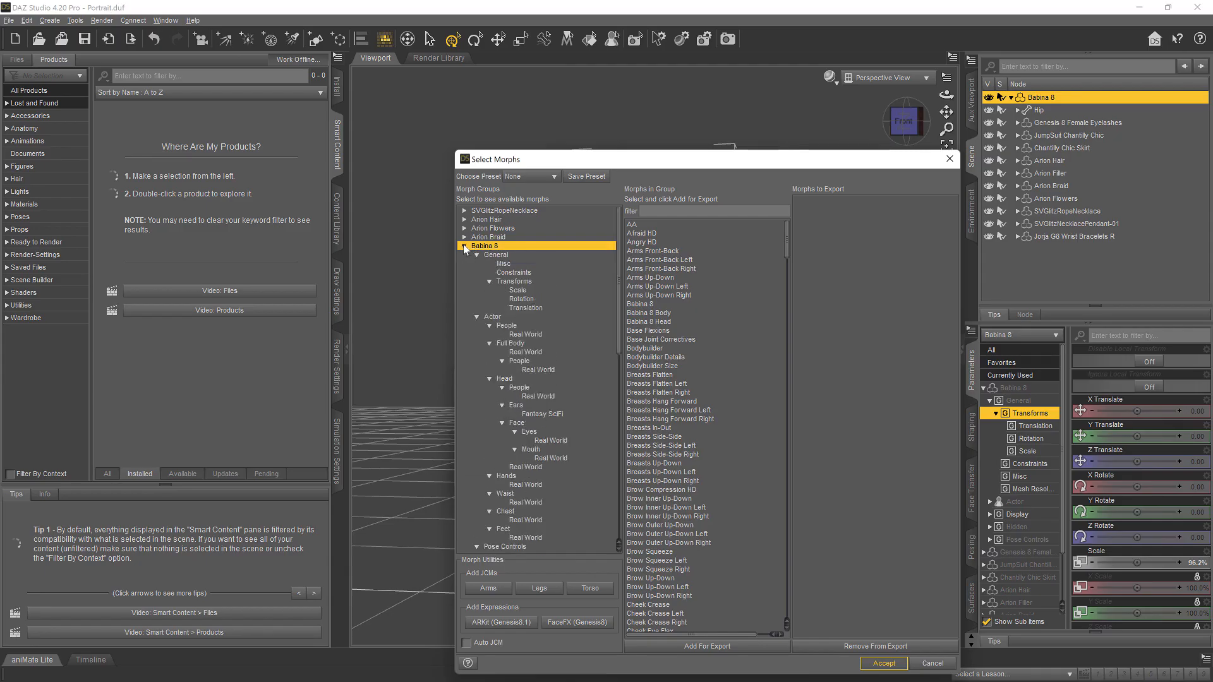
pyautogui.click(476, 255)
pyautogui.click(477, 263)
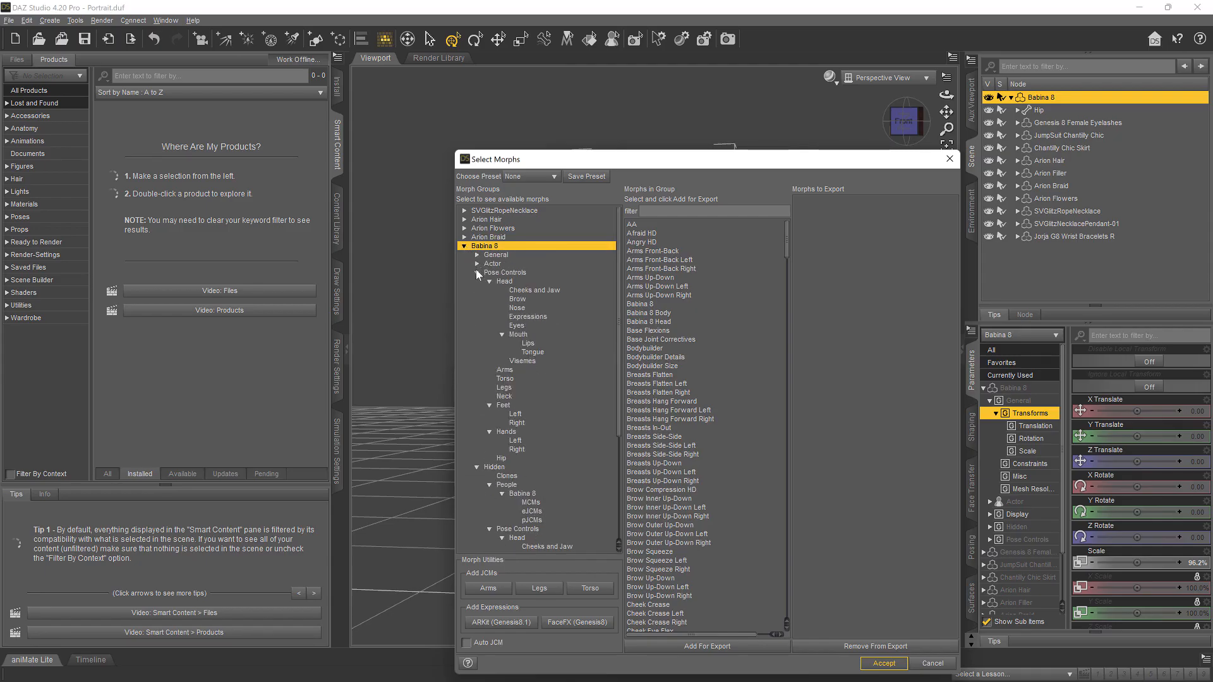
pyautogui.click(505, 281)
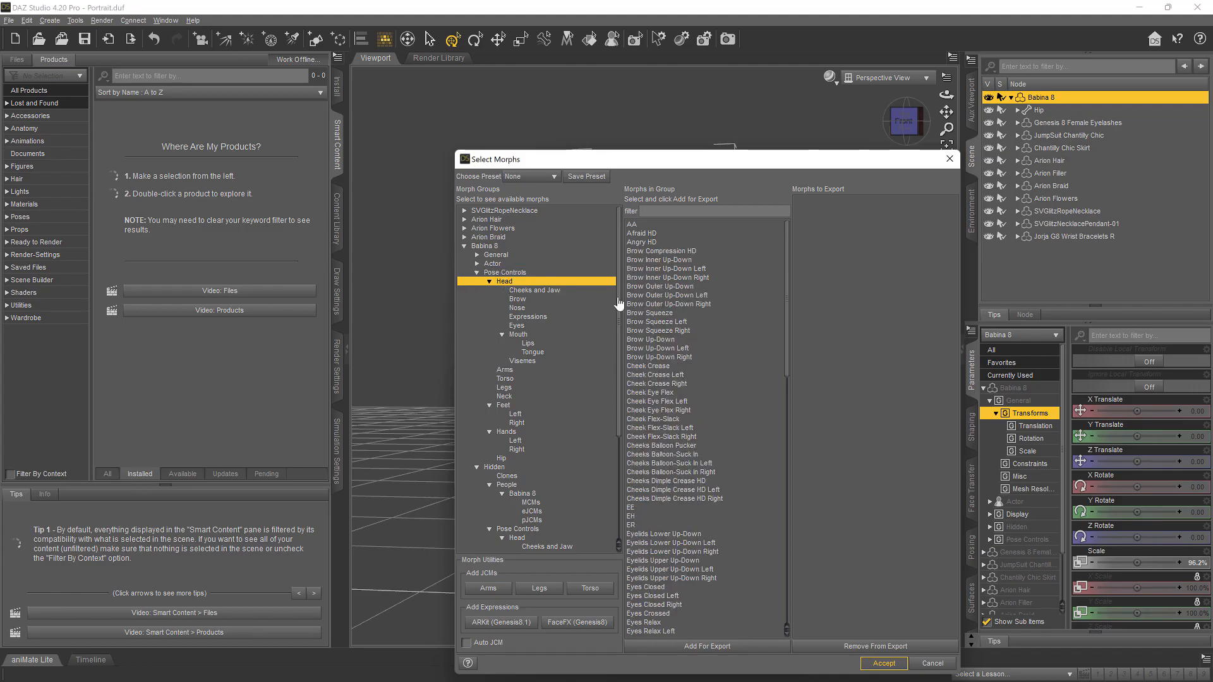
pyautogui.scroll(-18, 710, 372)
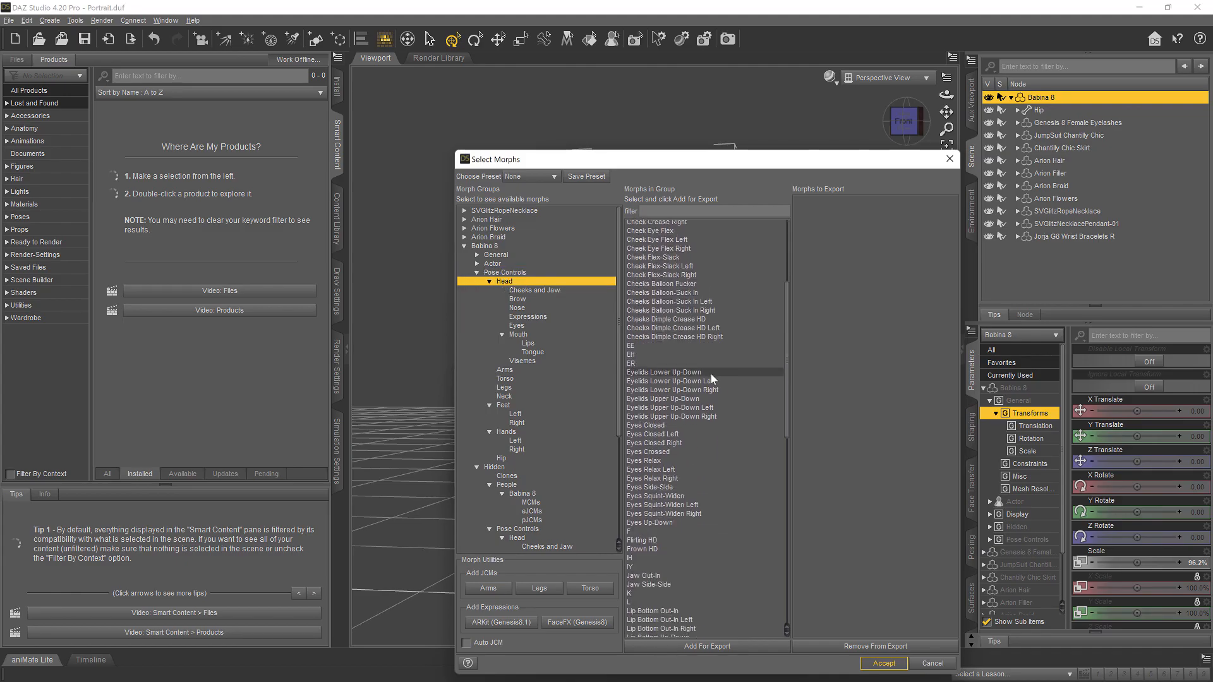
pyautogui.click(665, 375)
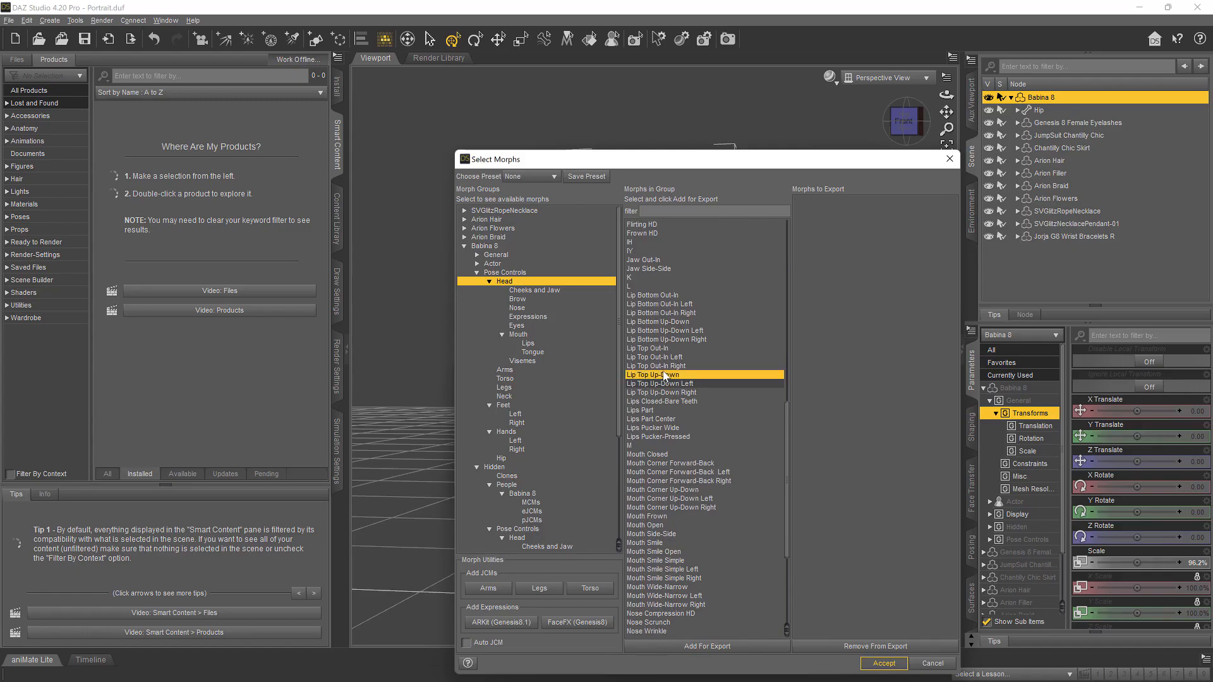
pyautogui.hotkey('ctrl', 'a')
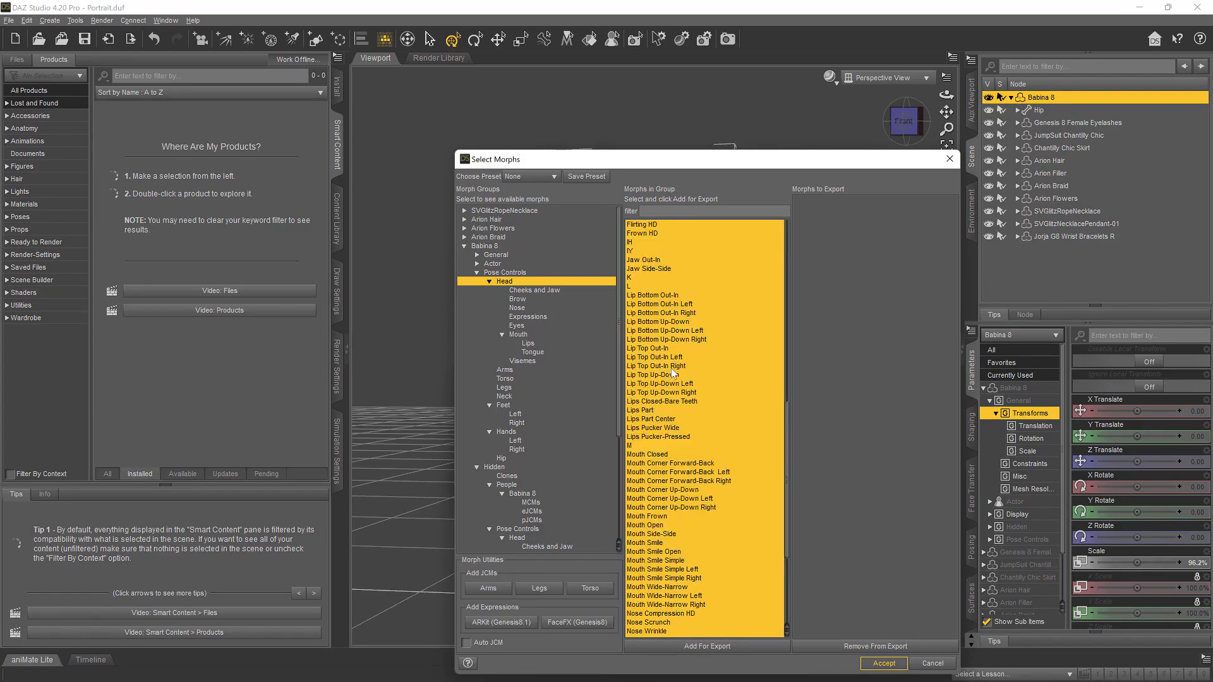
pyautogui.click(720, 647)
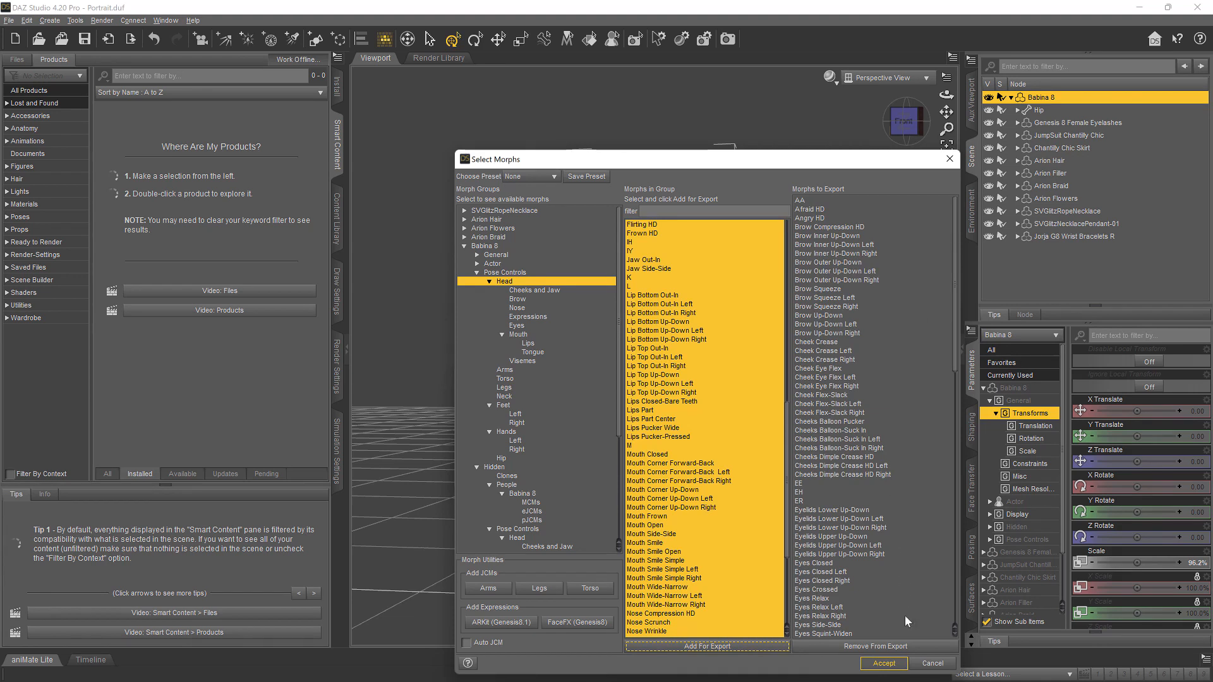
pyautogui.click(884, 663)
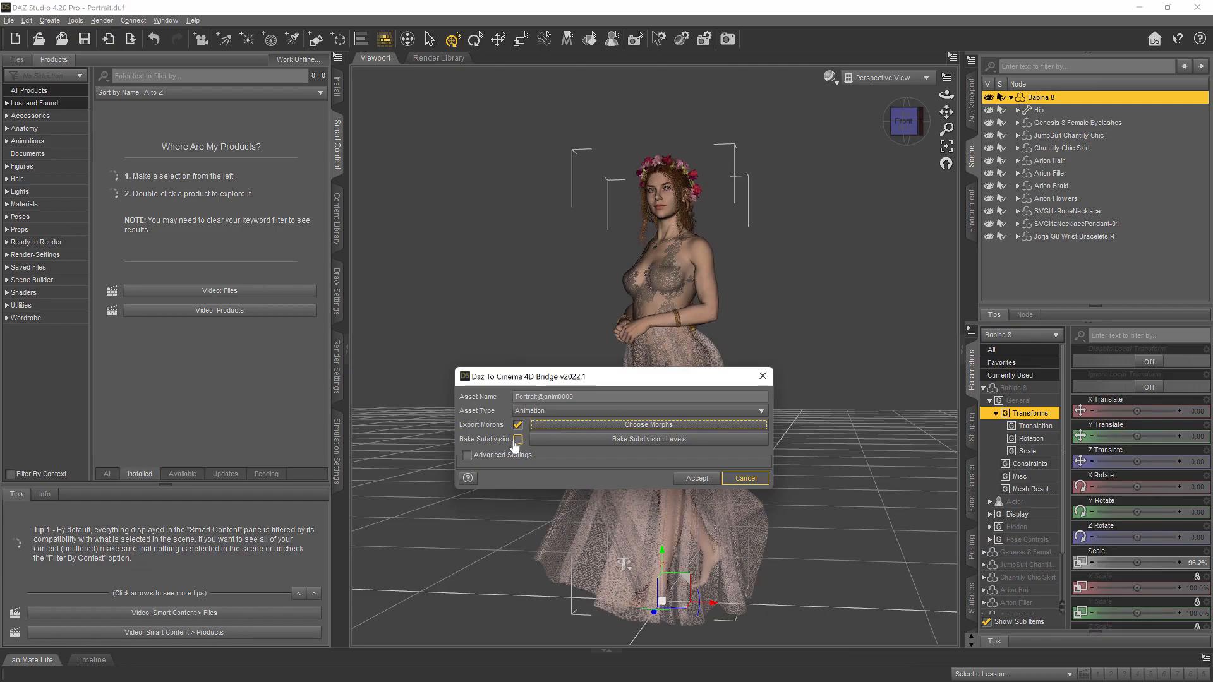
# Look through the bridge's advanced settings, hide them again and export the character
pyautogui.click(468, 455)
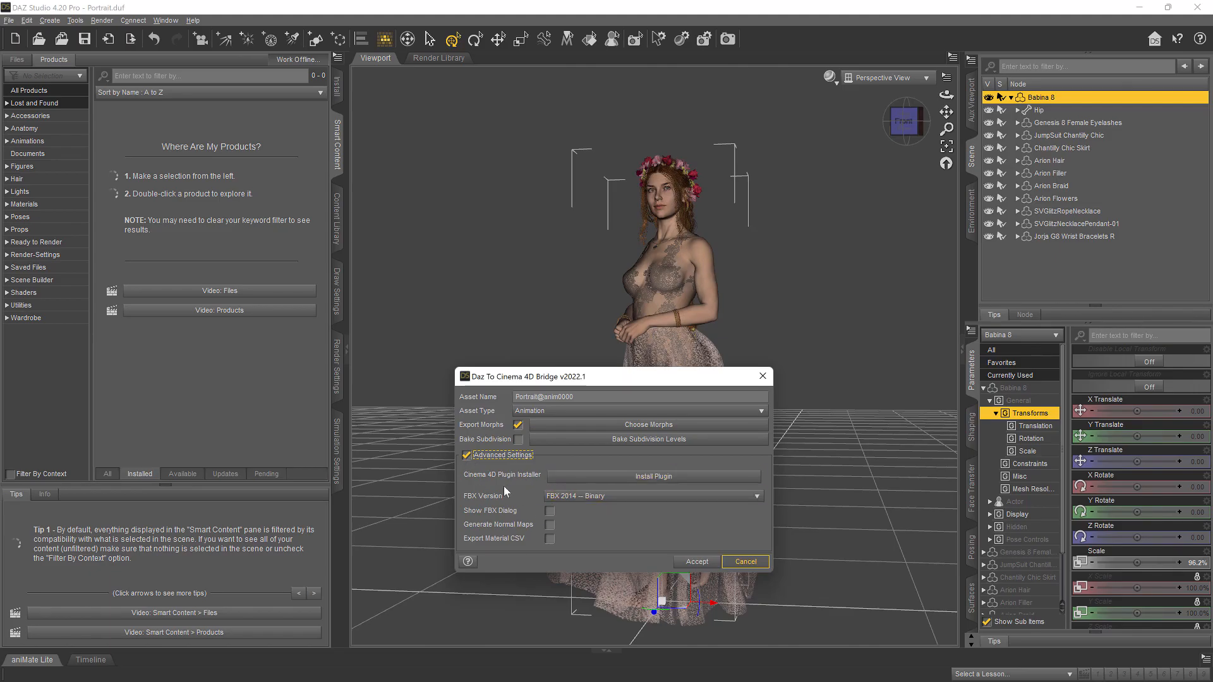
pyautogui.click(466, 455)
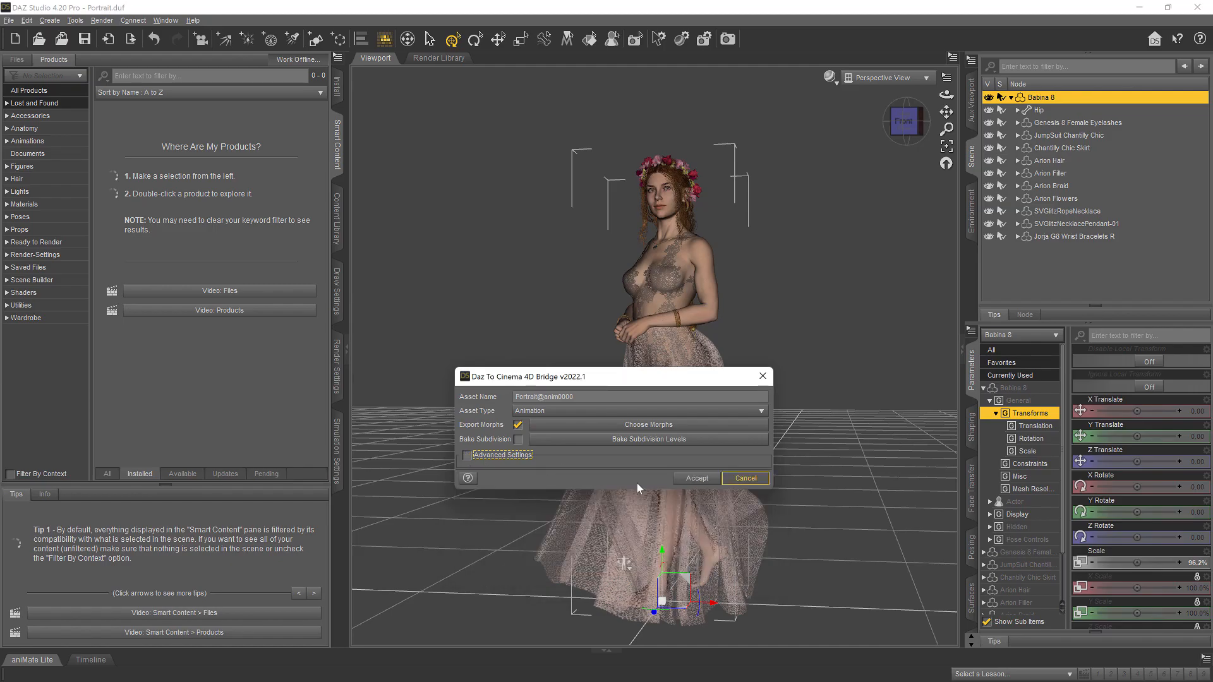
pyautogui.click(697, 481)
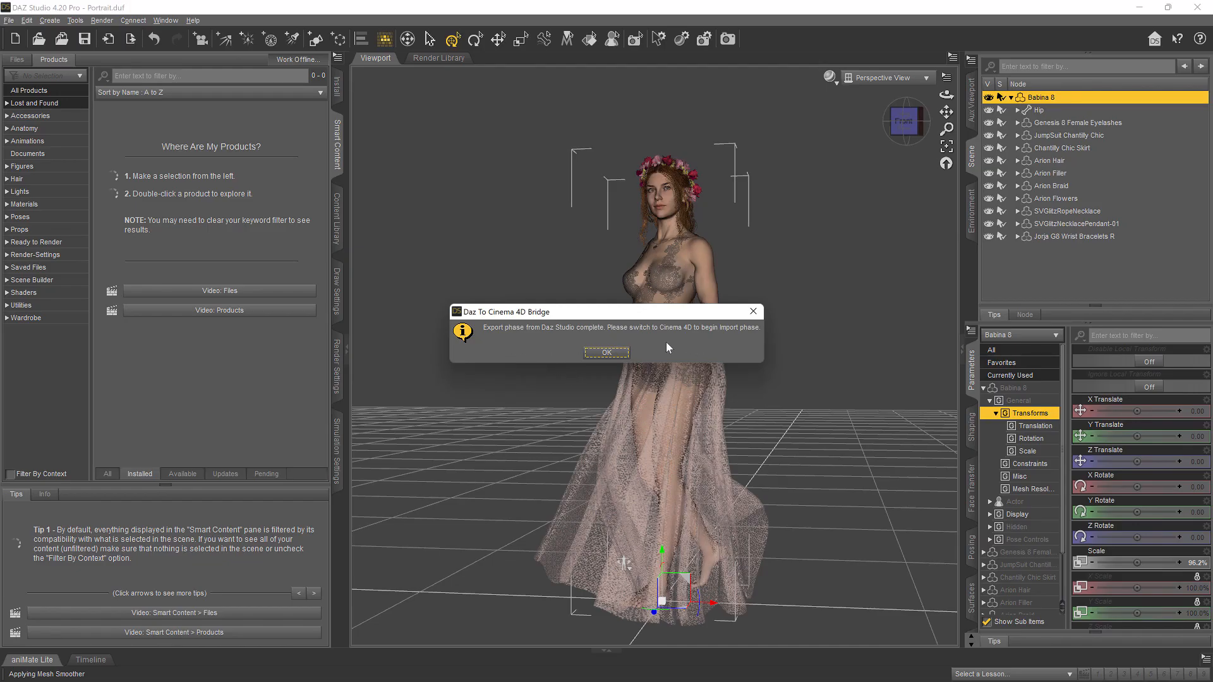
pyautogui.click(608, 353)
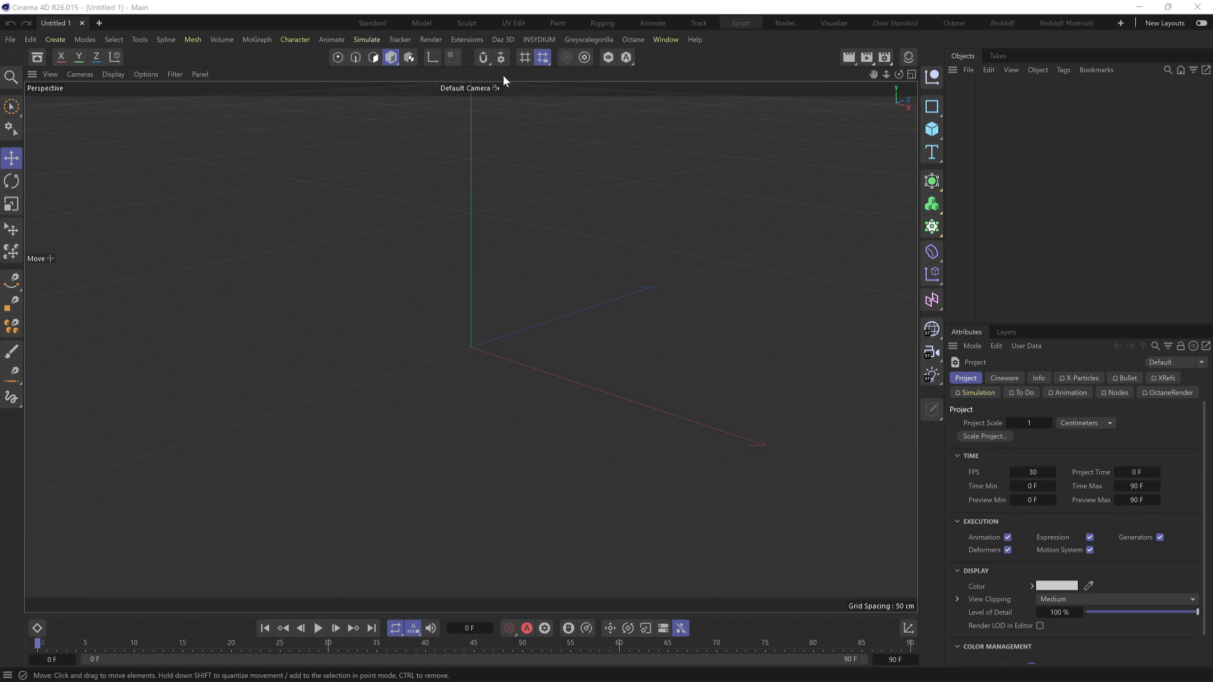
# Switch to Cinema 4D, open the Daz to C4D bridge window and move it off the viewport's centre
pyautogui.click(503, 40)
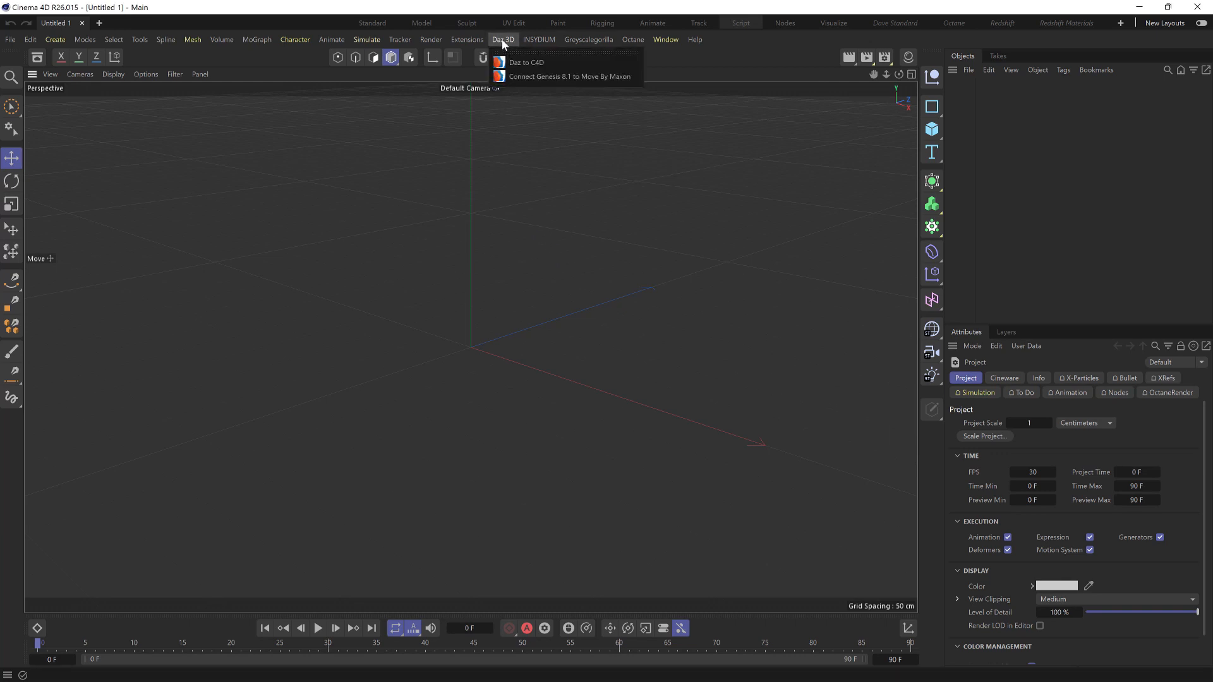
pyautogui.click(563, 63)
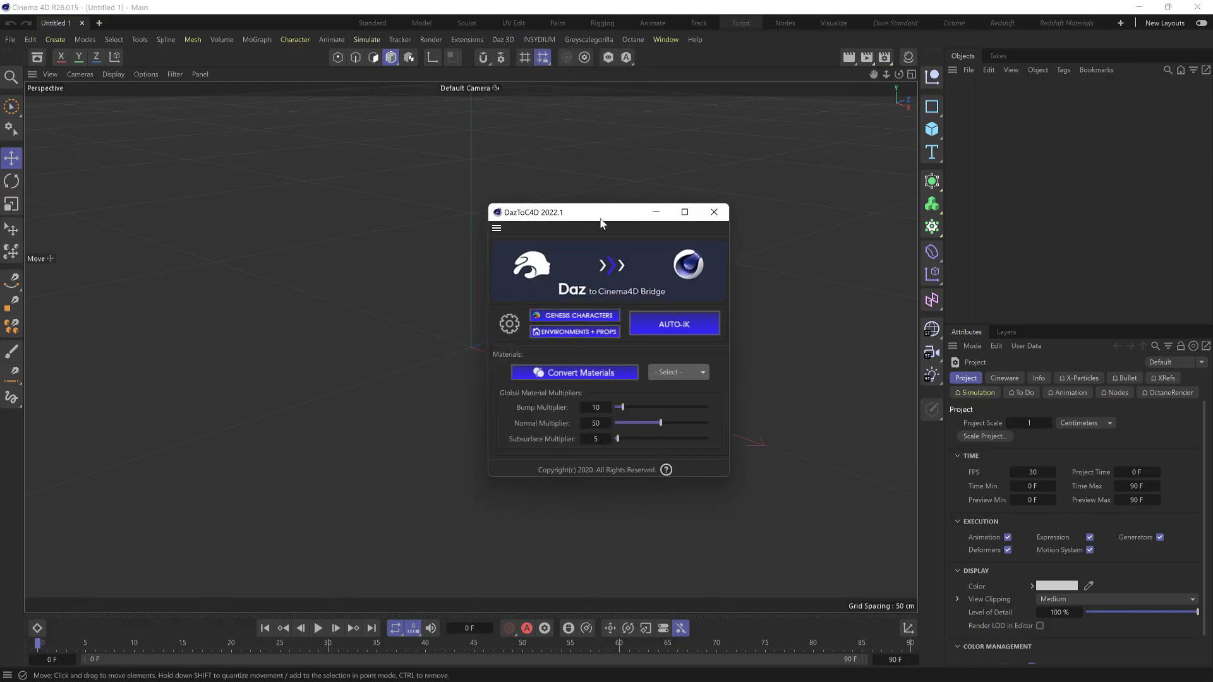
pyautogui.moveTo(586, 219); pyautogui.dragTo(669, 237)
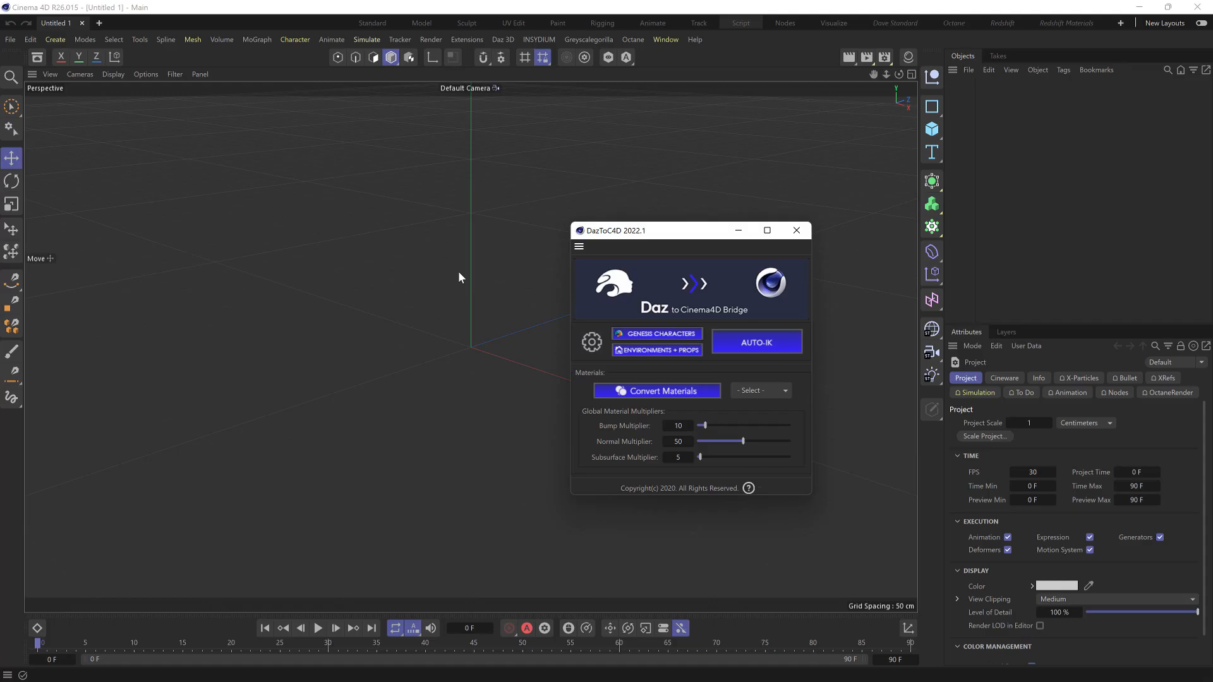
# Open Task Manager beside the bridge window to check Cinema 4D's resource usage
pyautogui.hotkey('ctrl', 'shift', 'Escape')
pyautogui.moveTo(769, 271); pyautogui.dragTo(239, 177)
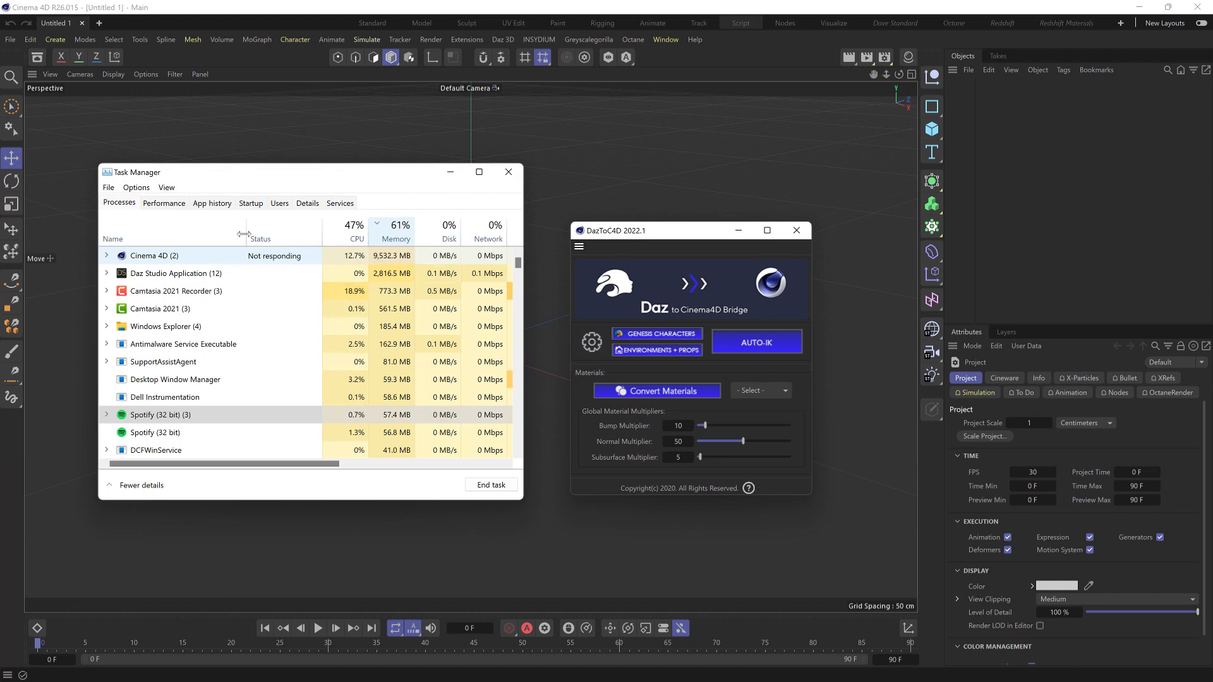
# Move Task Manager out of the way and finish importing the posed figure without fixing its bone orientation
pyautogui.moveTo(244, 172); pyautogui.dragTo(1212, 316)
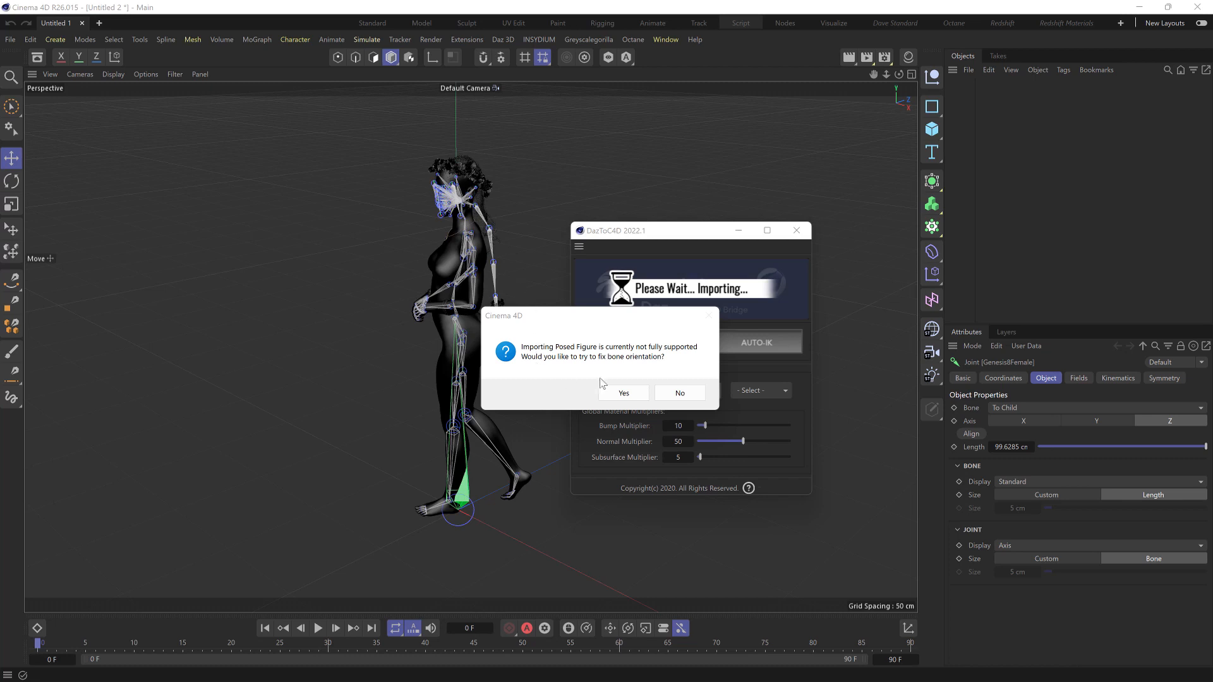
pyautogui.moveTo(636, 322); pyautogui.dragTo(612, 321)
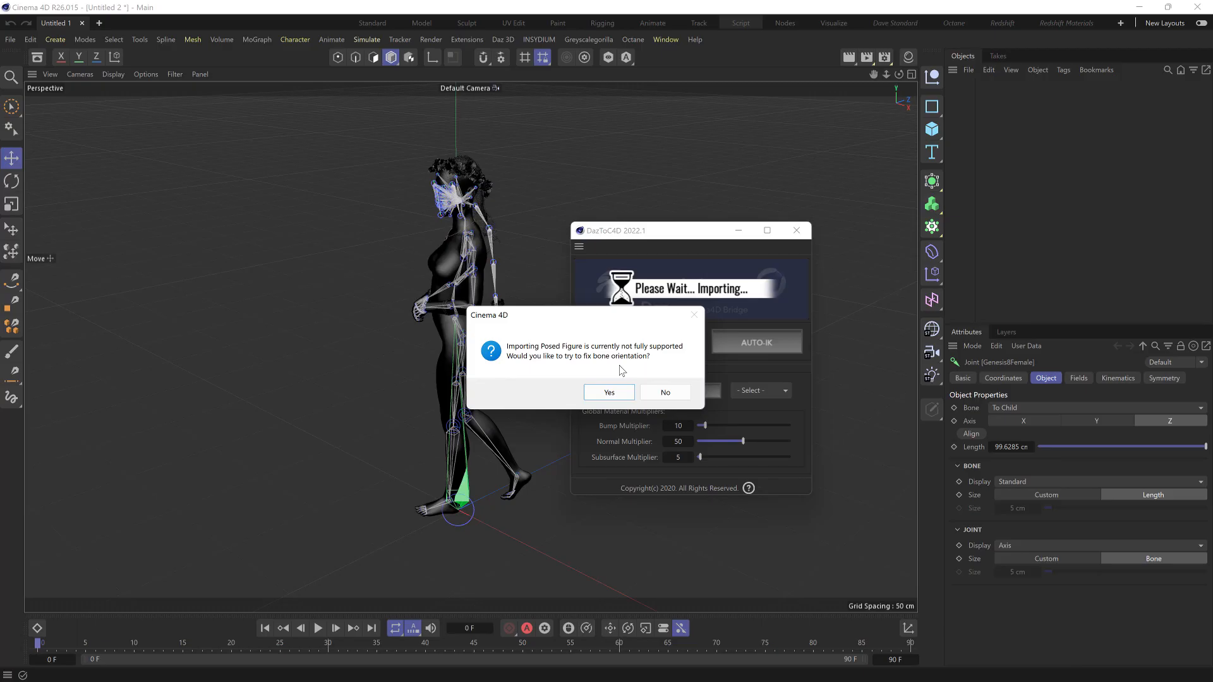
pyautogui.click(667, 394)
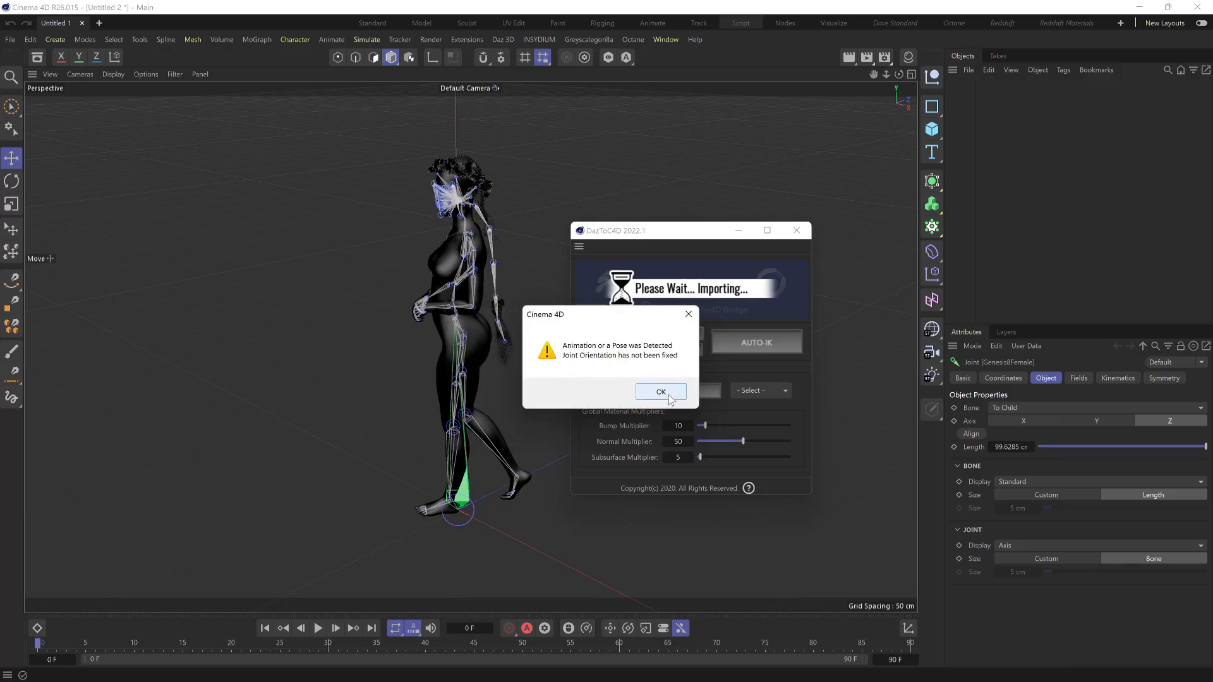
pyautogui.click(669, 396)
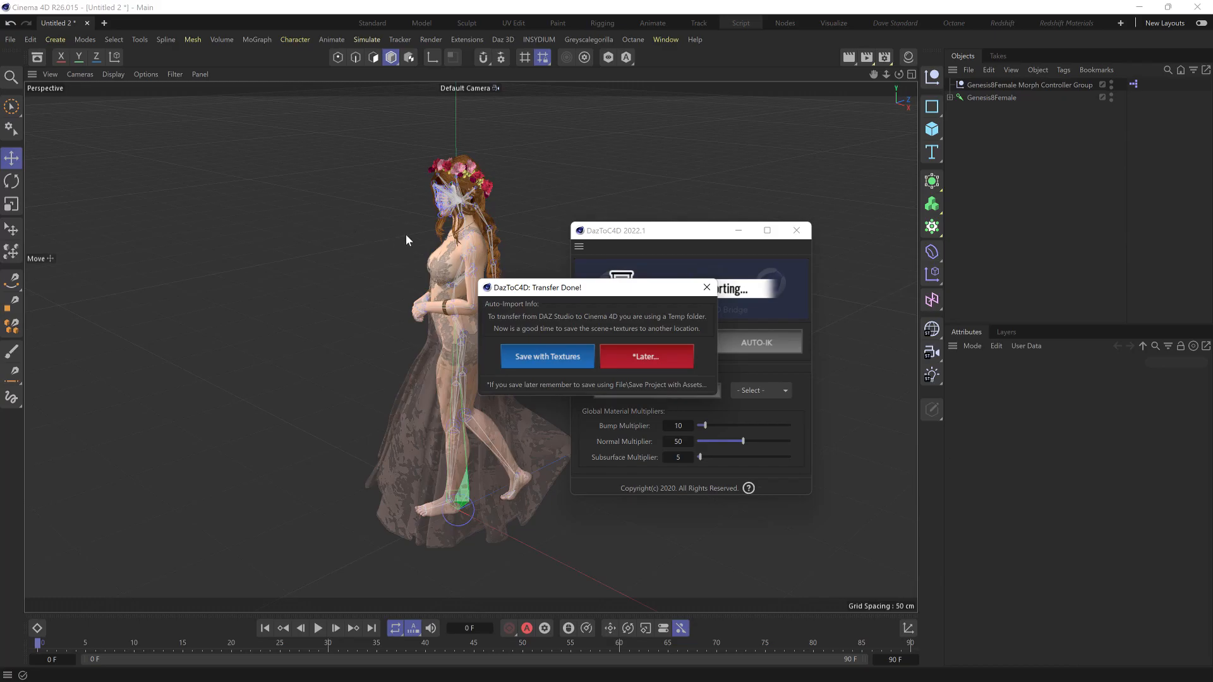
# Save the transferred scene with its textures as Portrait in the DAZ > PORTRAIT folder
pyautogui.moveTo(527, 286); pyautogui.dragTo(552, 273)
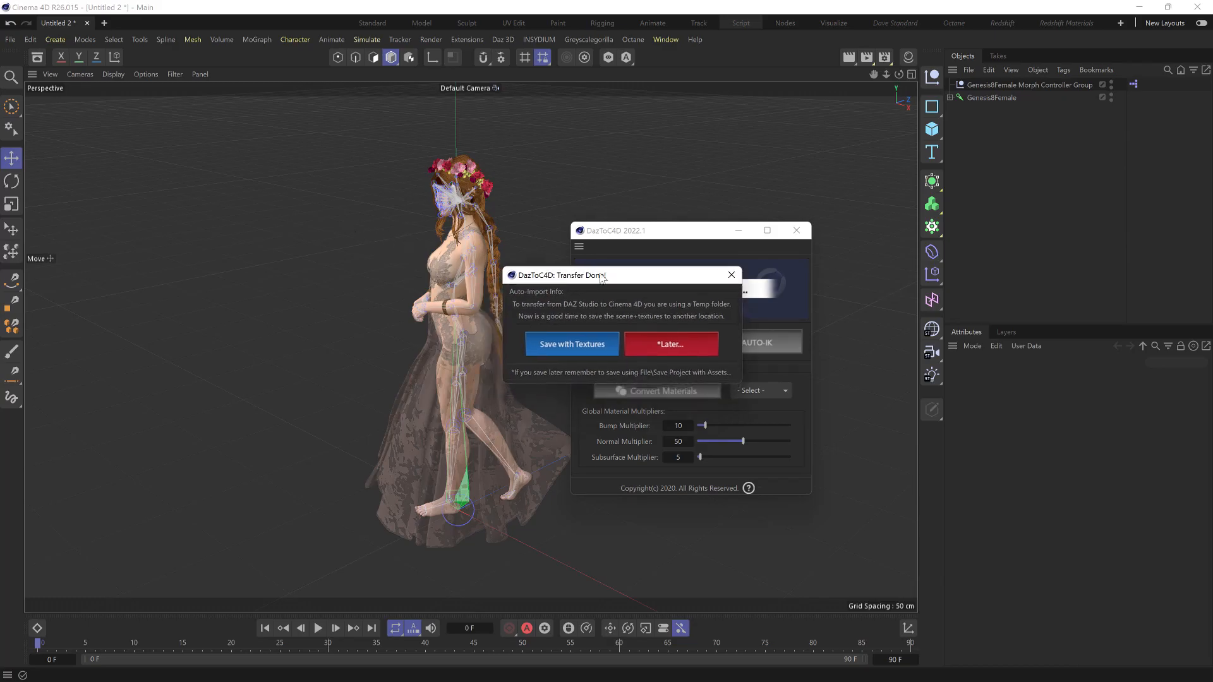
pyautogui.click(559, 347)
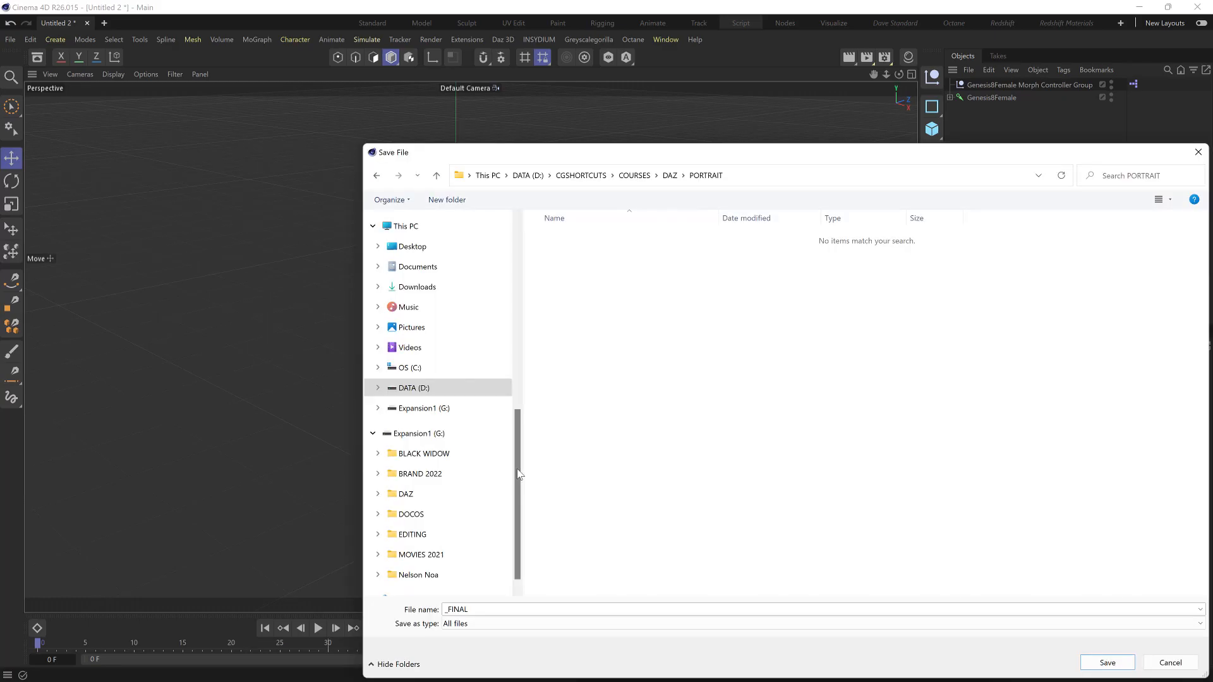
pyautogui.doubleClick(480, 609)
pyautogui.write('Portrait')
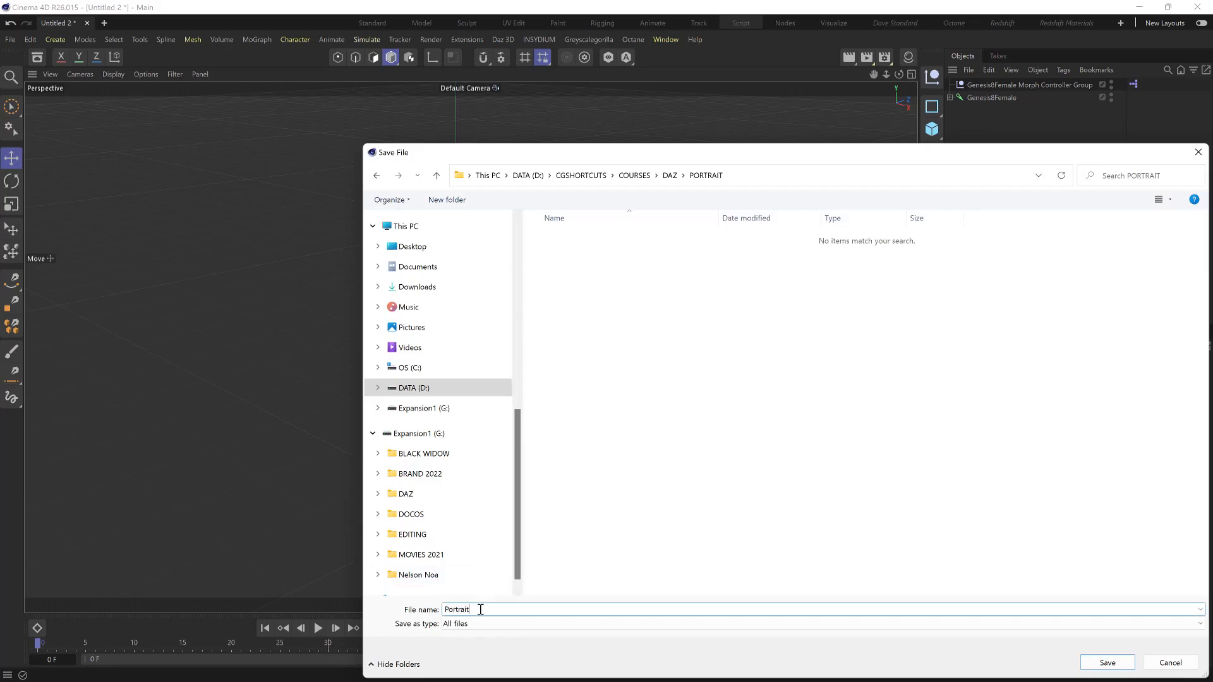
pyautogui.press('Return')
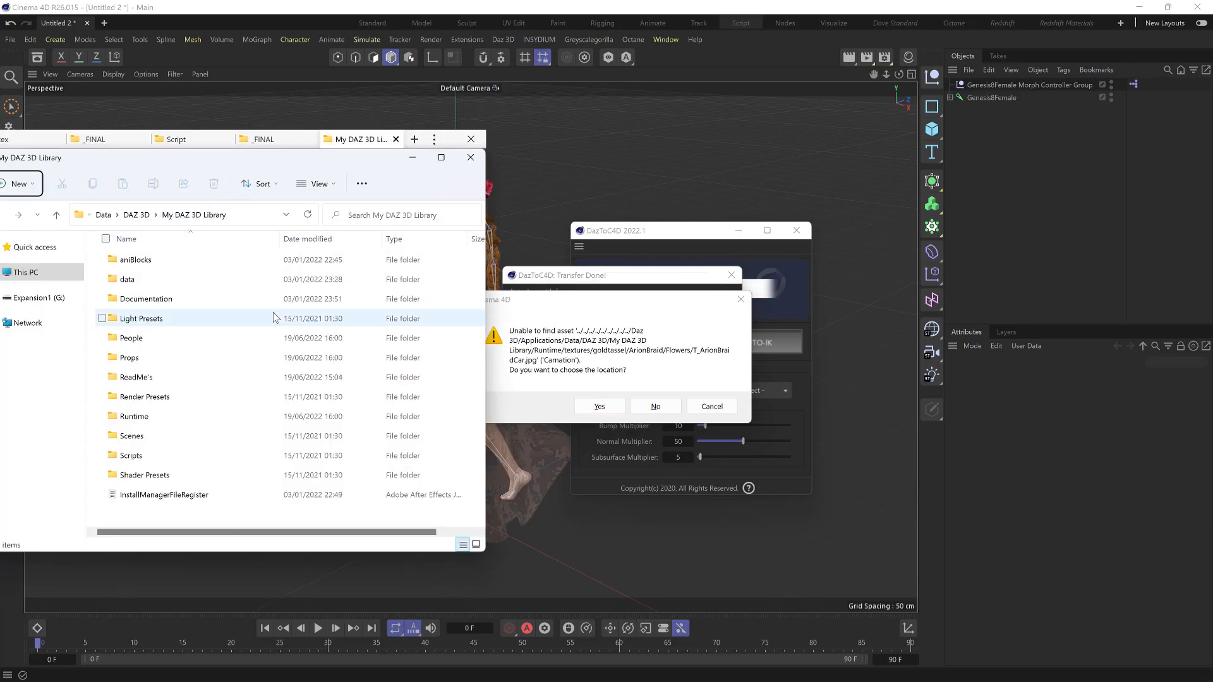
# Search My DAZ 3D Library for T_ArionBraidCar, open its file location and select the Flowers folder's path for copying
pyautogui.click(404, 217)
pyautogui.click(379, 236)
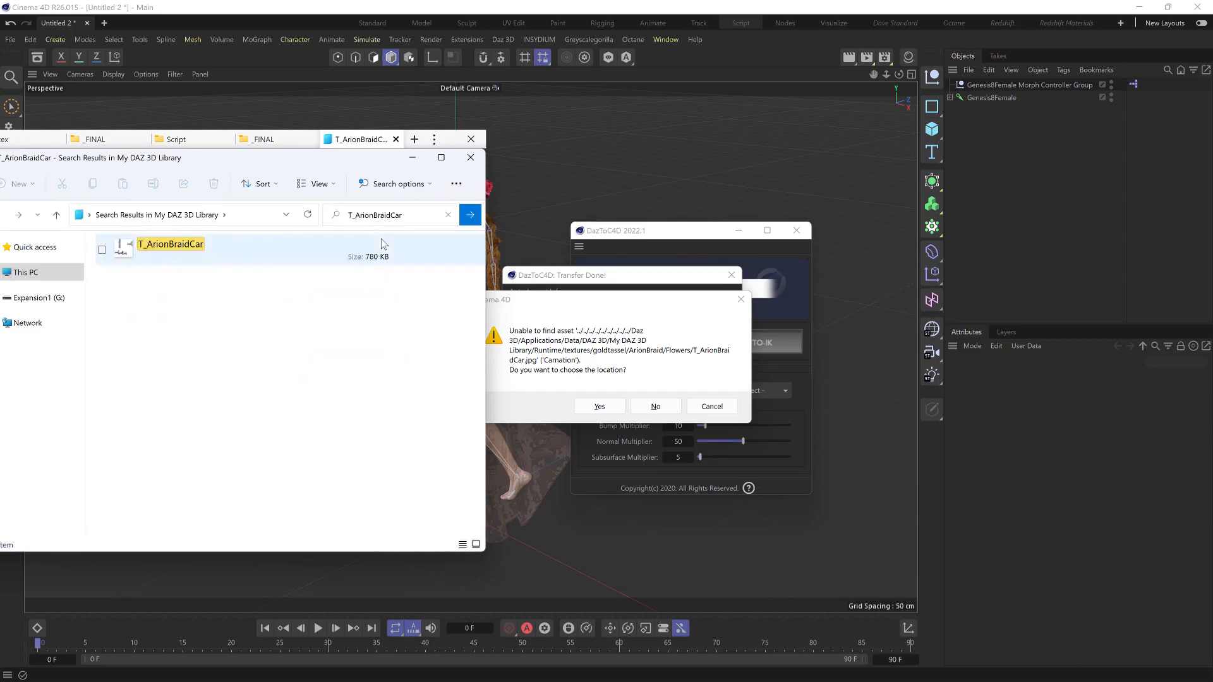
pyautogui.rightClick(177, 251)
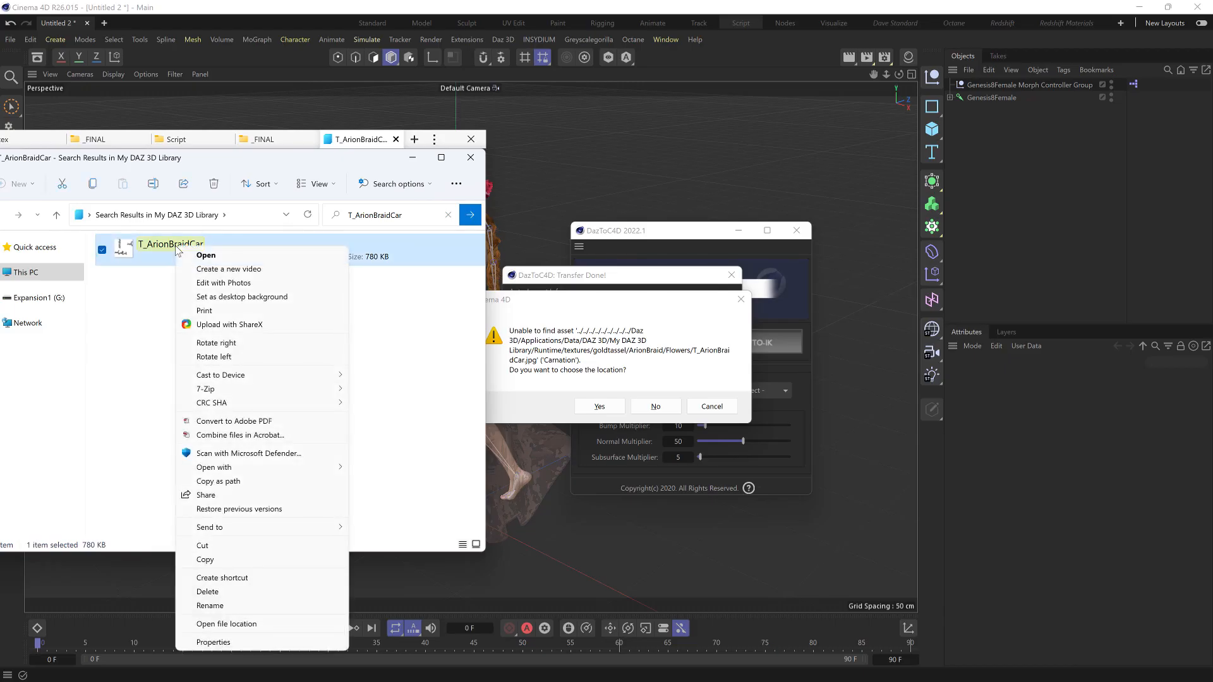
pyautogui.click(227, 623)
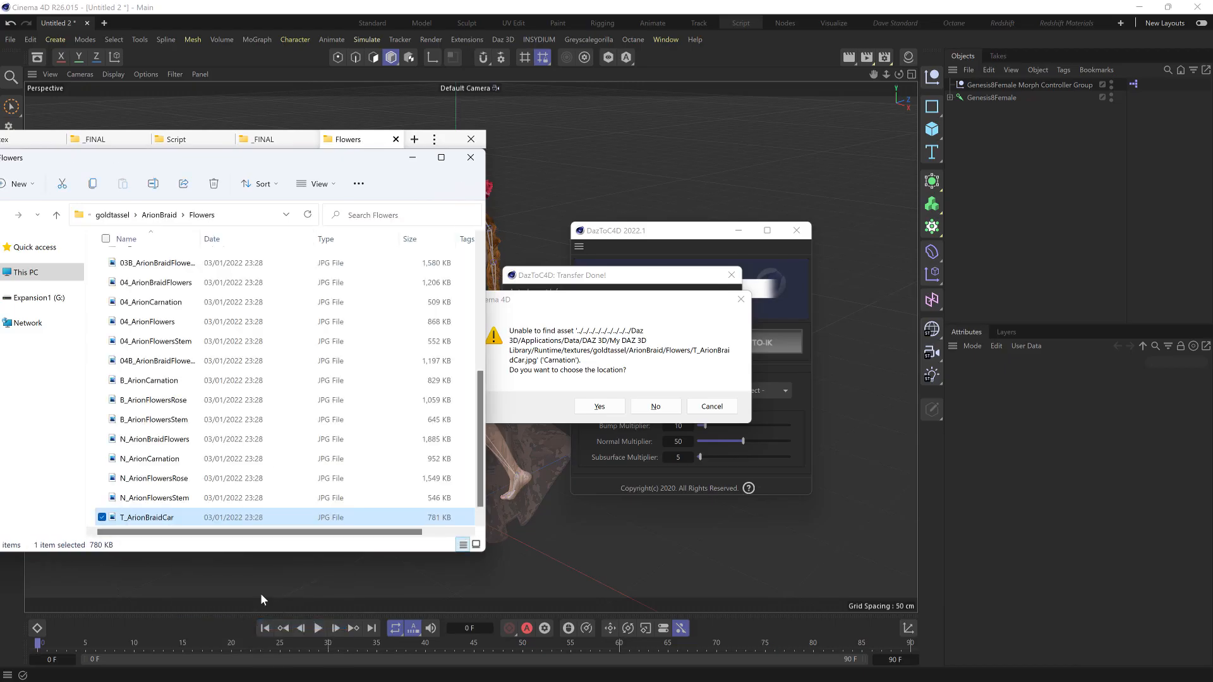
pyautogui.click(256, 216)
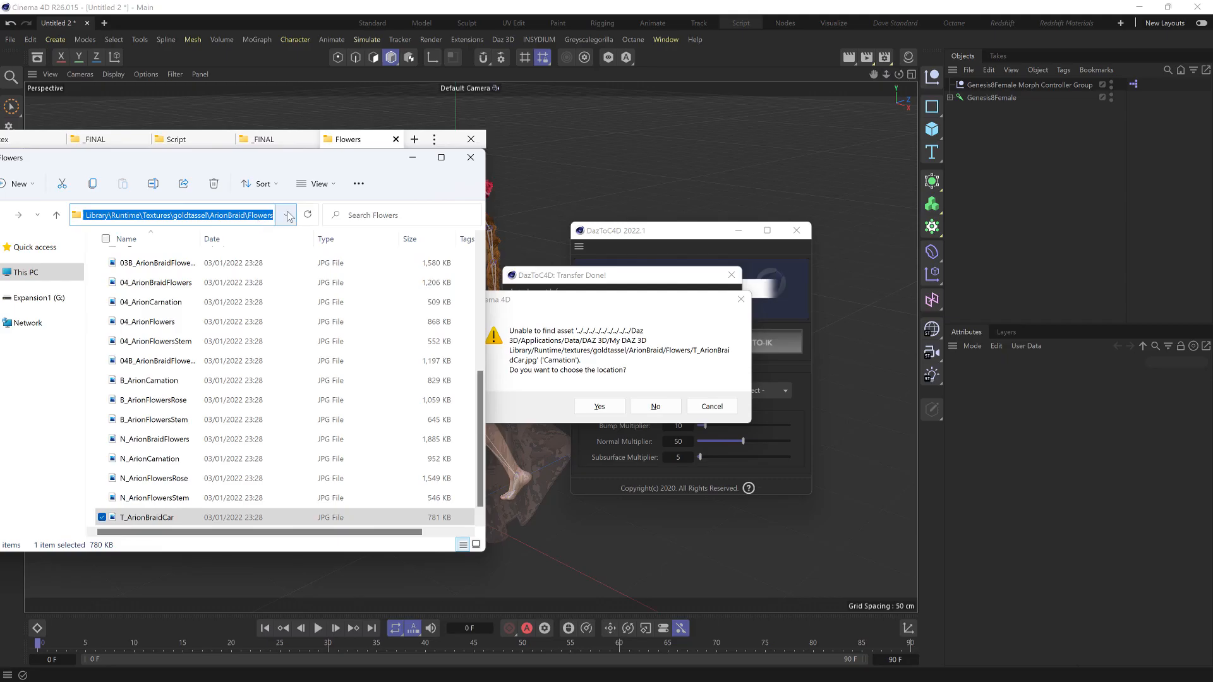
# Choose a location for the missing Carnation texture, loading T_ArionBraidCar from the library's goldtassel\ArionBraid\Flowers folder
pyautogui.click(592, 306)
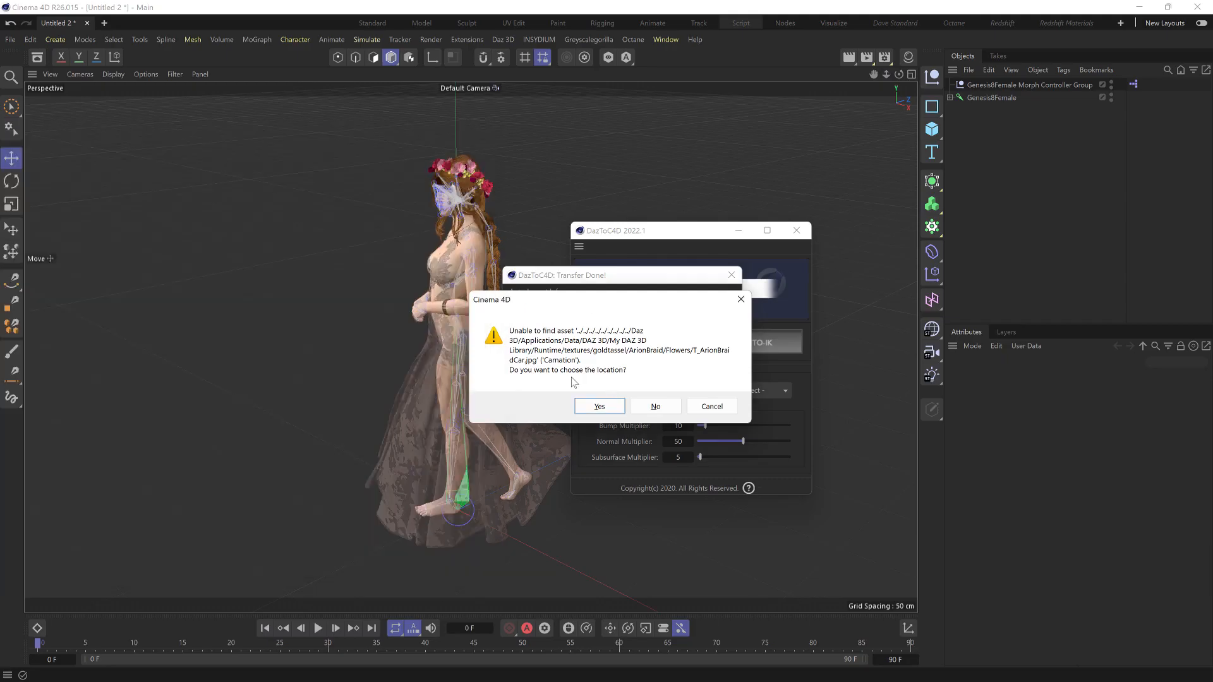
pyautogui.click(599, 406)
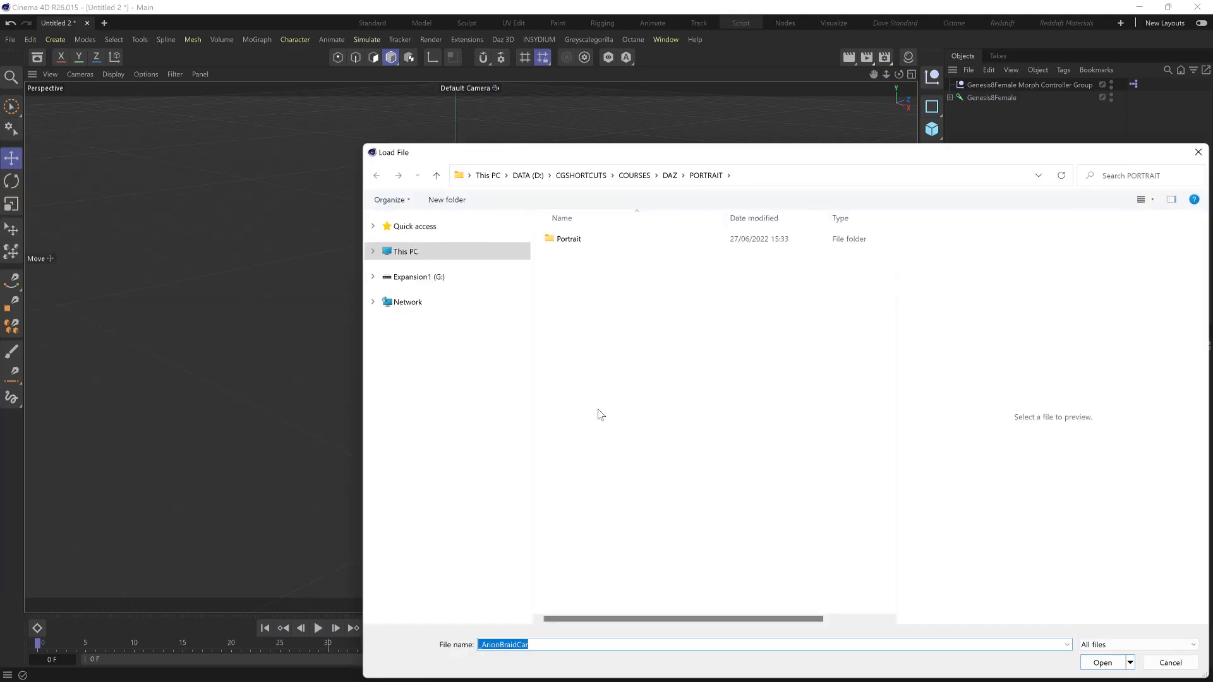
pyautogui.click(792, 171)
pyautogui.write('C:\\Daz 3D\\Applications\\Data\\DAZ 3D\\My DAZ 3D Library\\Runtime\\Textures\\goldtassel\\ArionBraid\\Flowers')
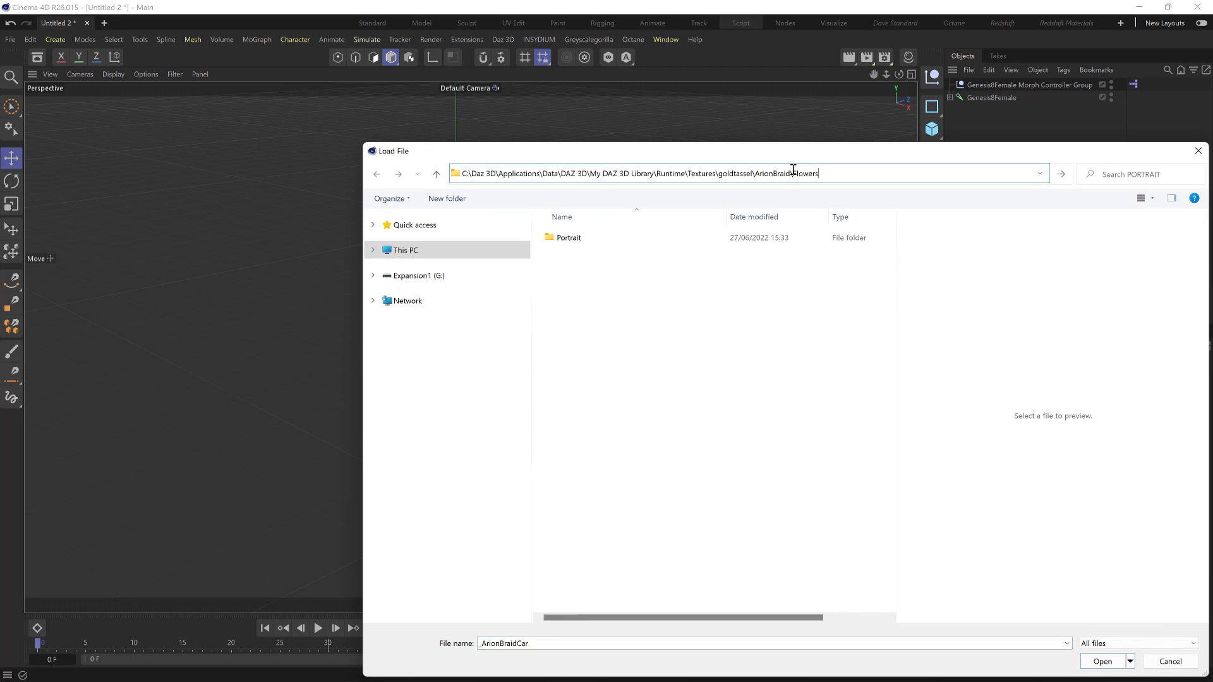
pyautogui.press('Return')
pyautogui.moveTo(748, 150); pyautogui.dragTo(471, 93)
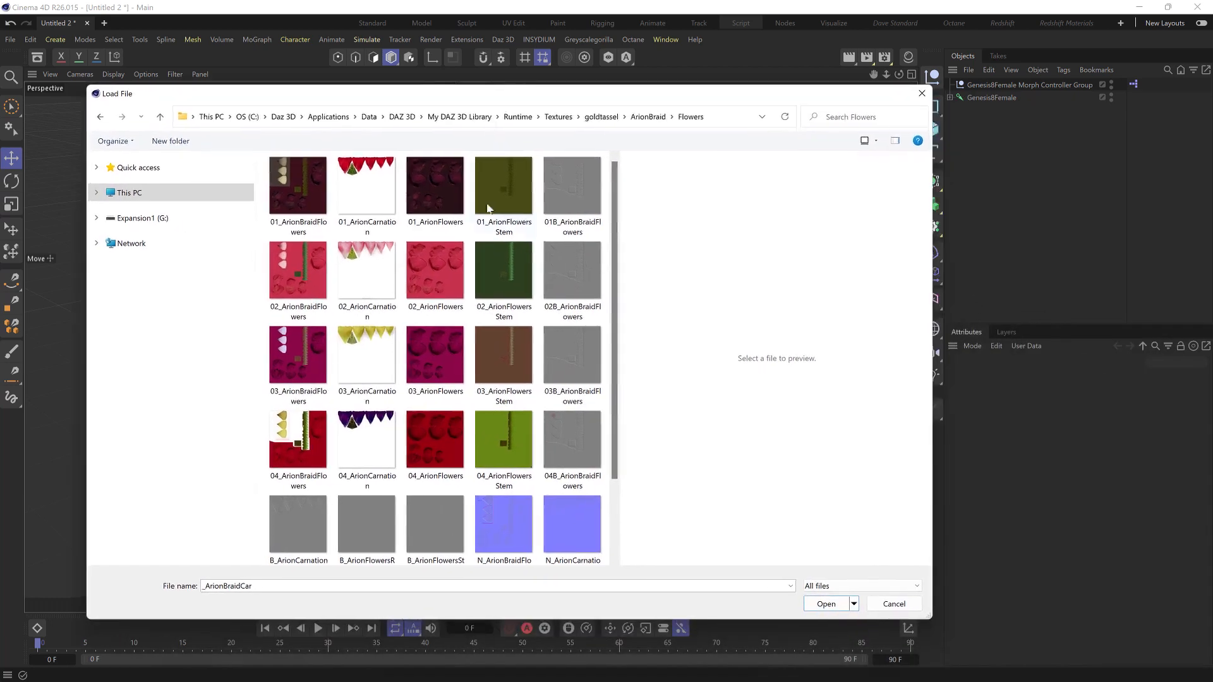
pyautogui.scroll(-2, 461, 412)
pyautogui.doubleClick(440, 530)
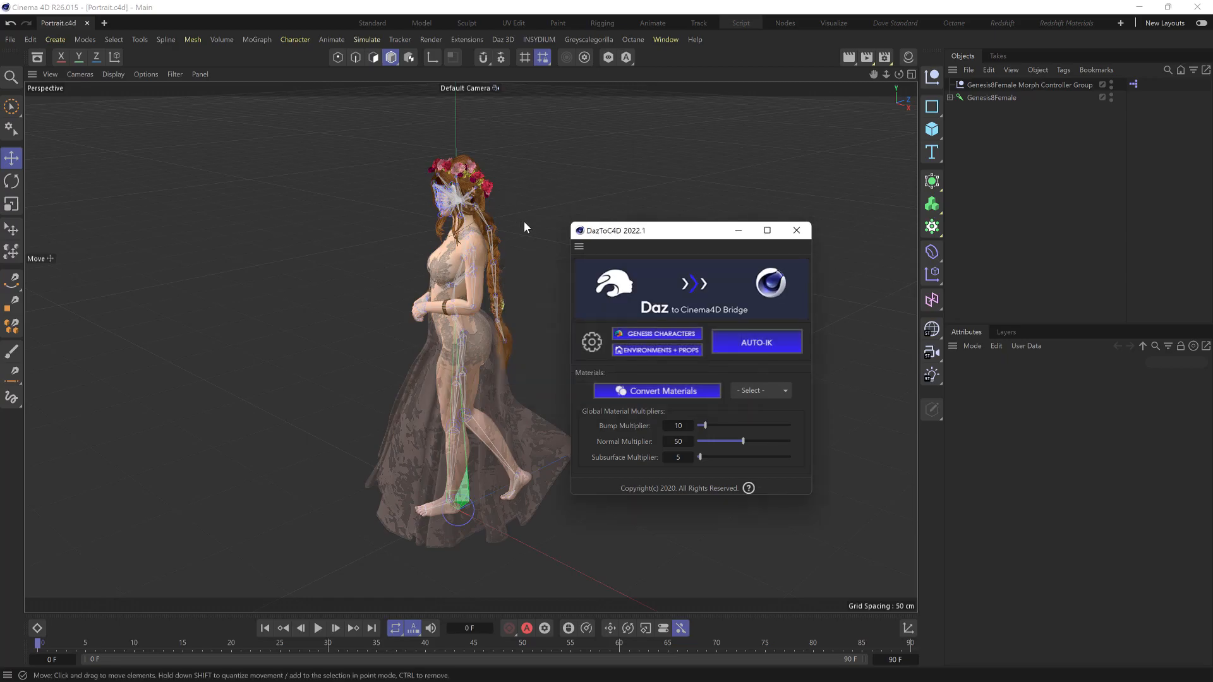
# Apply the Animation filter preset to the viewport and frame the character's upper body from the front
pyautogui.keyDown('alt'); pyautogui.moveTo(524, 227); pyautogui.dragTo(499, 208); pyautogui.keyUp('alt')
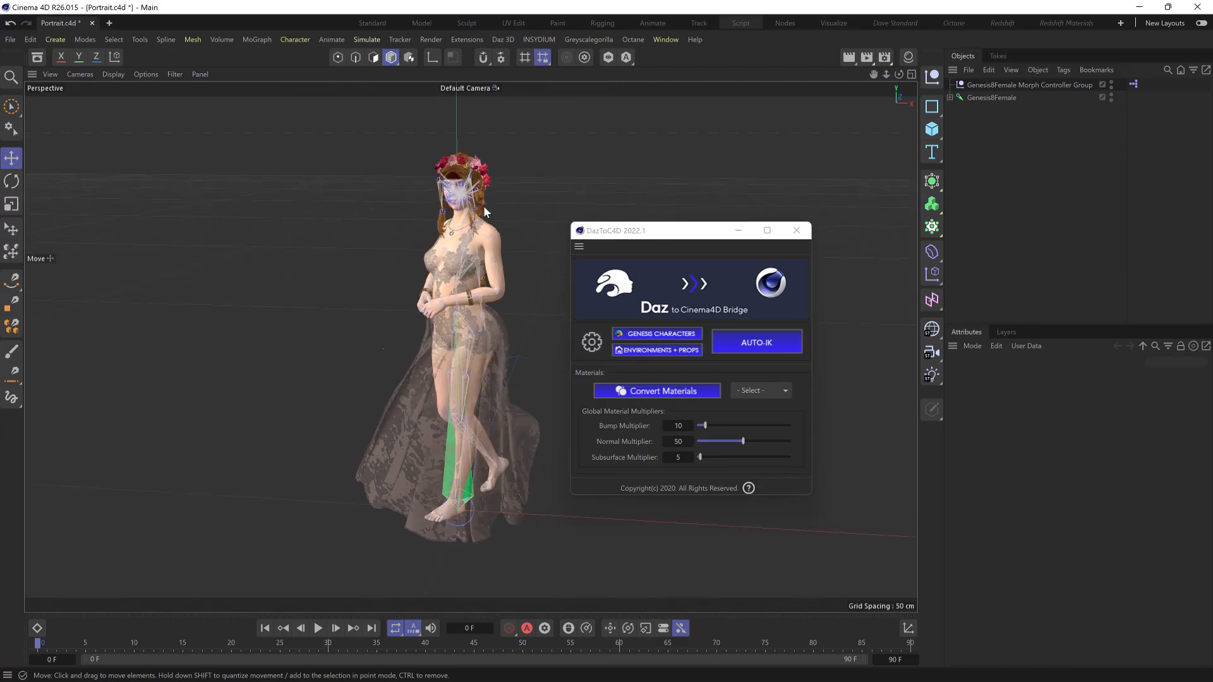
pyautogui.click(169, 74)
pyautogui.moveTo(184, 98)
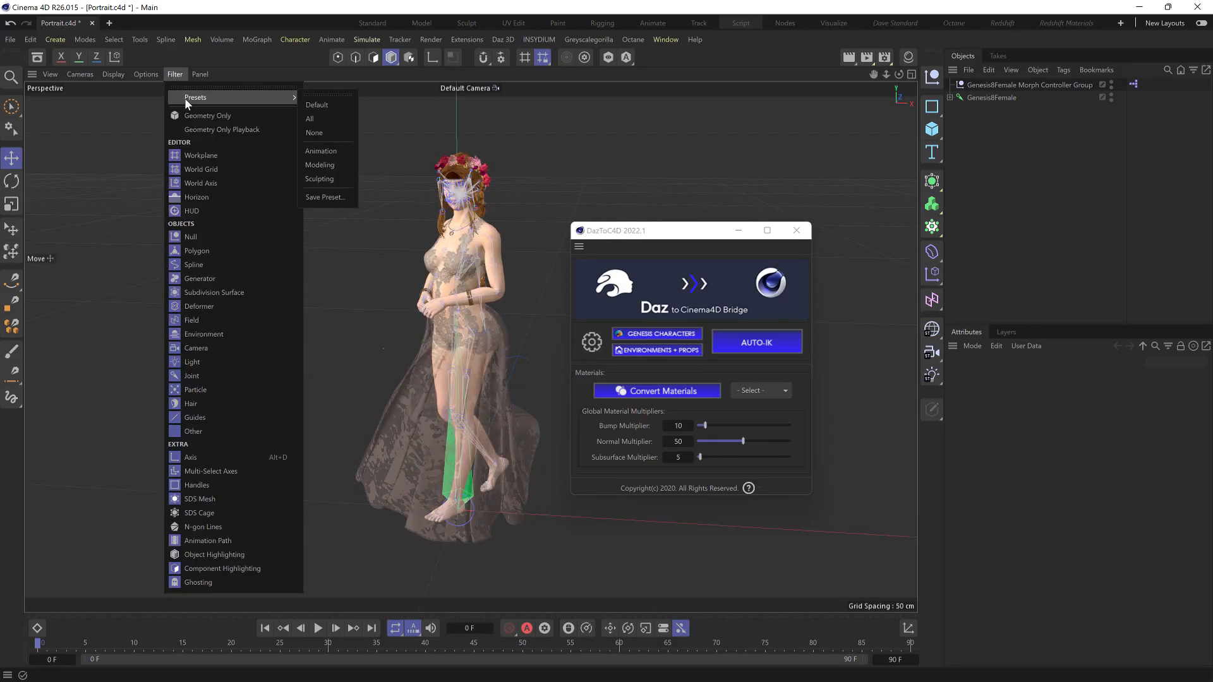
pyautogui.click(335, 150)
pyautogui.scroll(5, 461, 168)
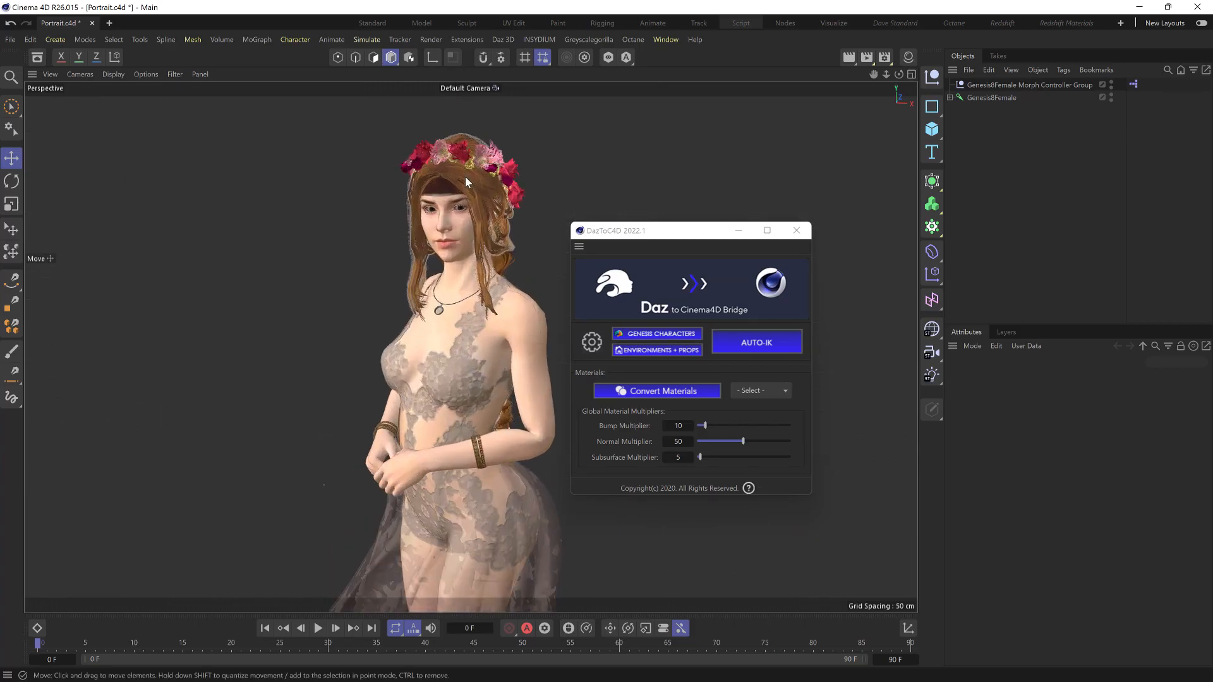
pyautogui.scroll(1, 465, 176)
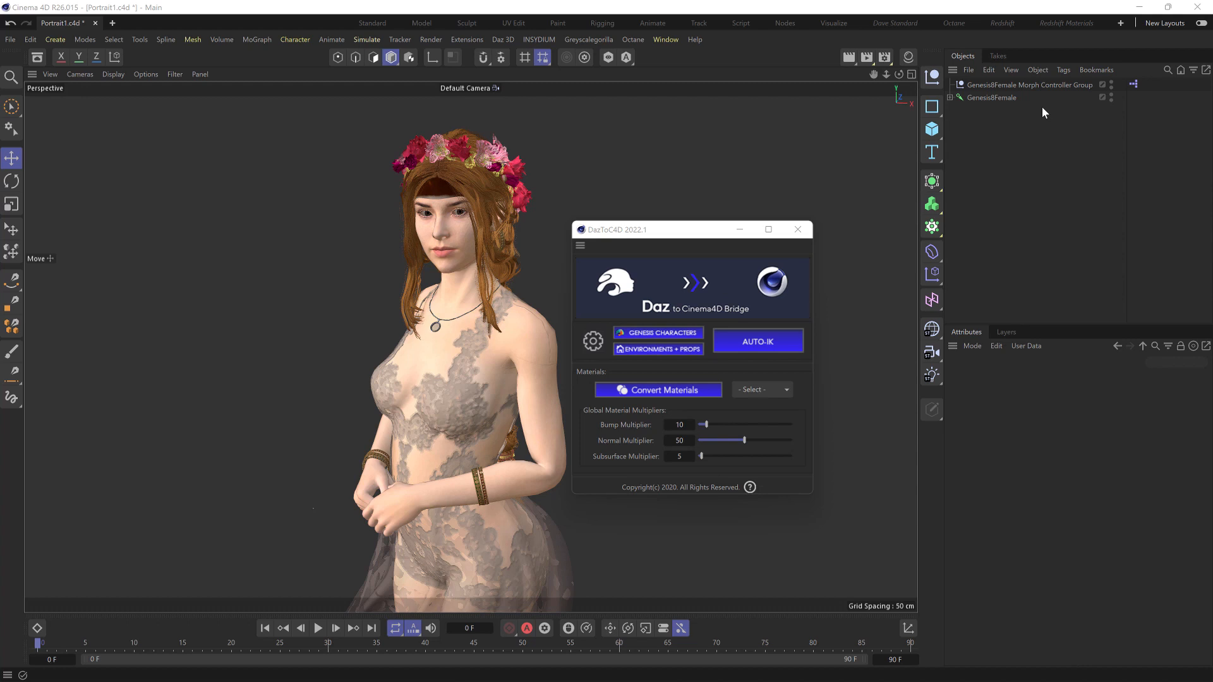
# Test the Genesis8Female Morph Controller Group's expression and brow morphs, setting Brow Inner Up-Down to -65%, and undo the change
pyautogui.click(1012, 83)
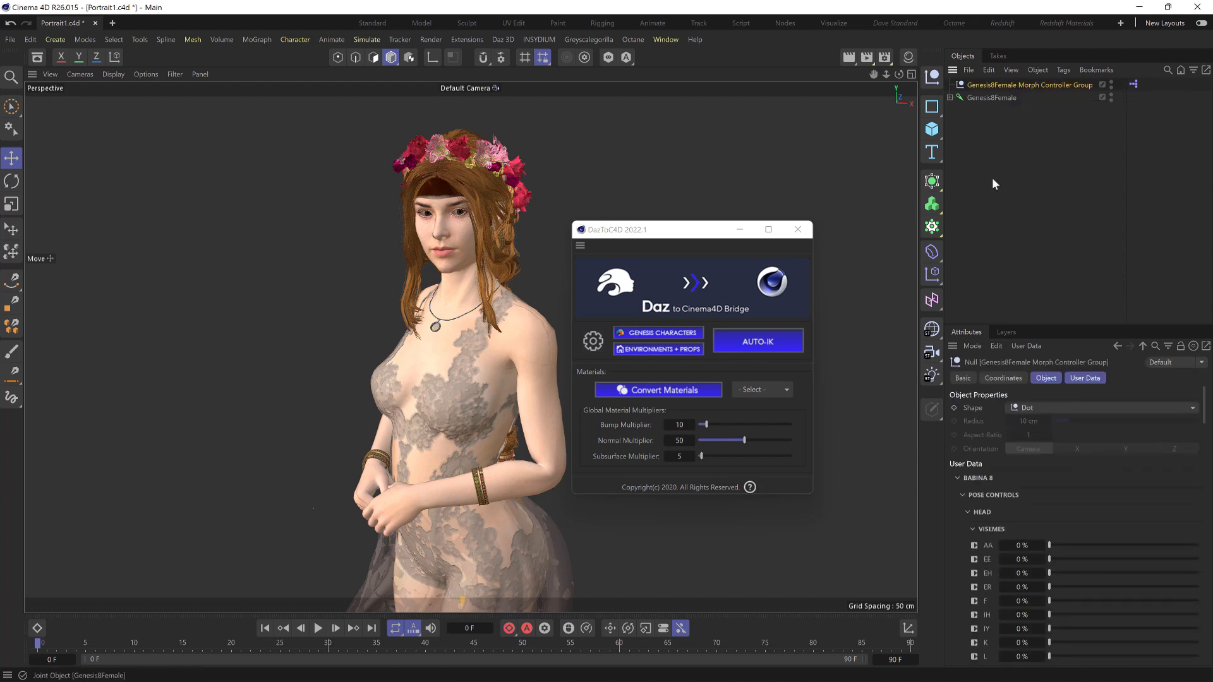
pyautogui.scroll(-10, 951, 522)
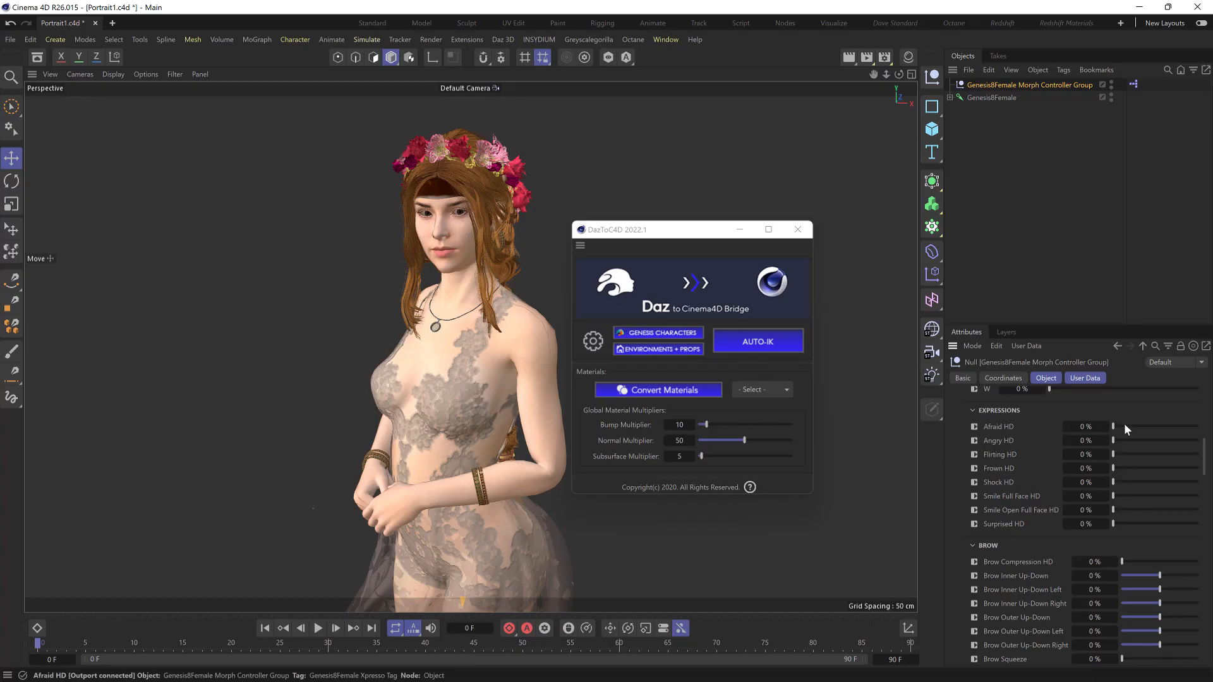
pyautogui.moveTo(1124, 423)
pyautogui.mouseDown()
pyautogui.moveTo(1181, 422)
pyautogui.moveTo(1129, 426)
pyautogui.mouseUp()
pyautogui.moveTo(1113, 495)
pyautogui.mouseDown()
pyautogui.moveTo(1191, 495)
pyautogui.moveTo(1110, 494)
pyautogui.mouseUp()
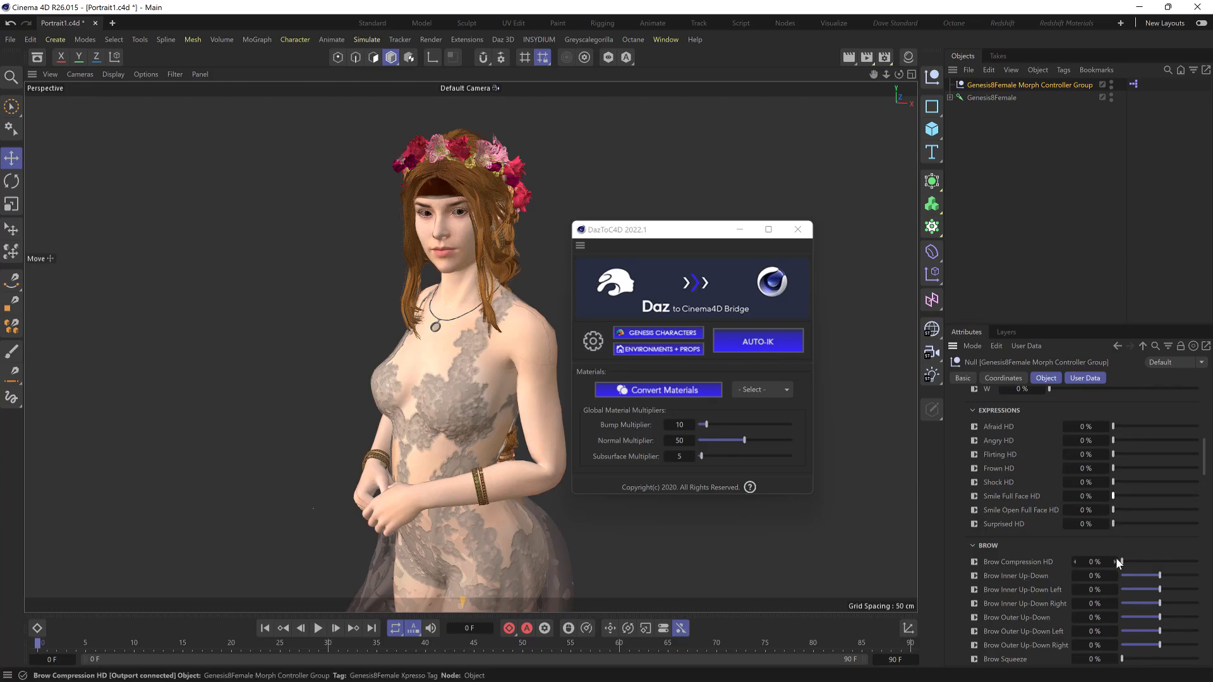
pyautogui.moveTo(1159, 576); pyautogui.dragTo(1134, 576)
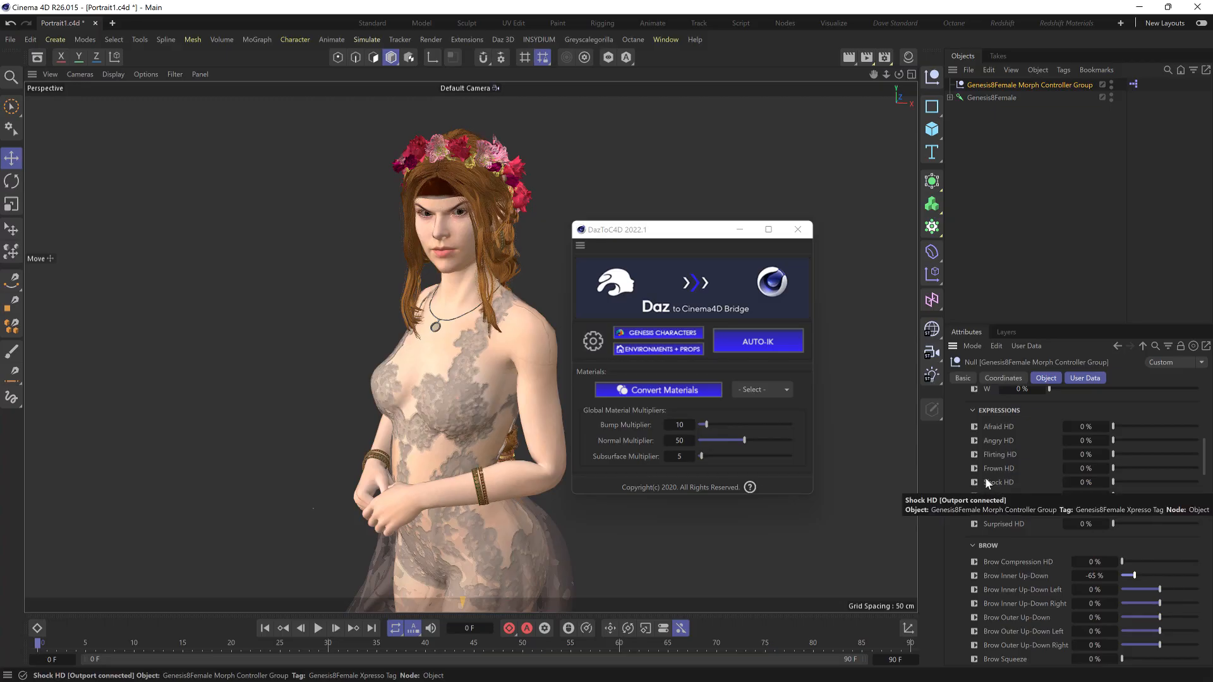
pyautogui.hotkey('ctrl', 'z')
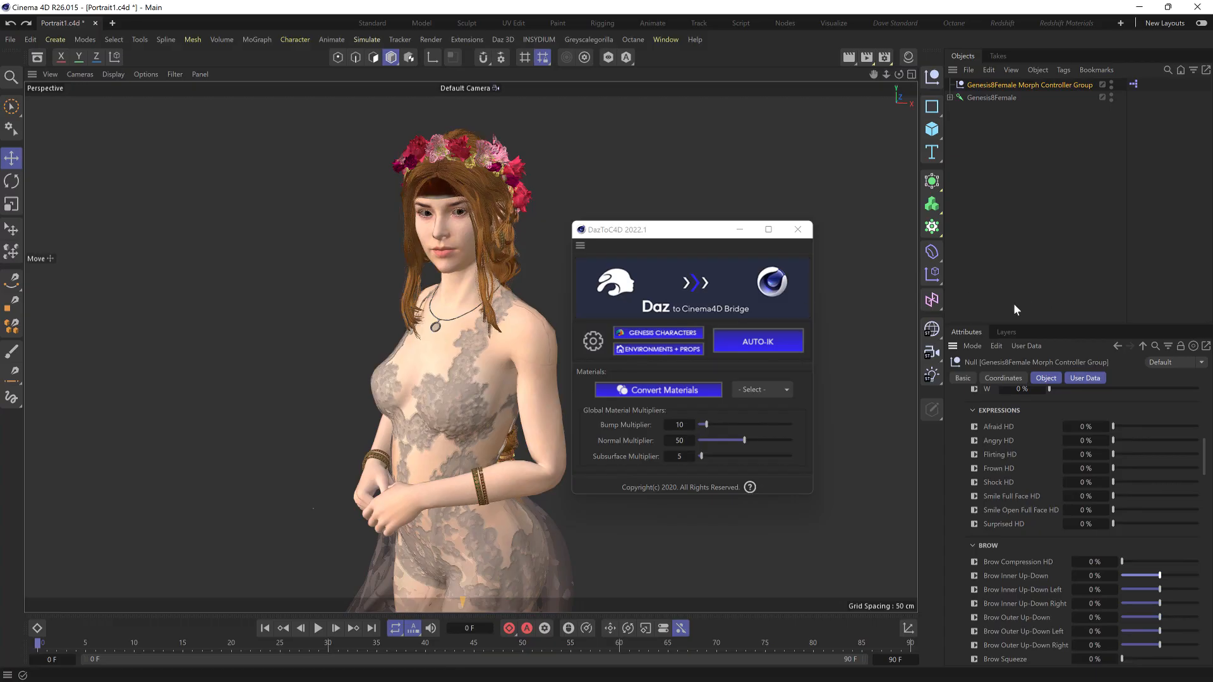
# Expand the Genesis8Female hierarchy and test the Genesis8Female.Shape weight tag at 0%, returning the weight to 100%
pyautogui.click(949, 98)
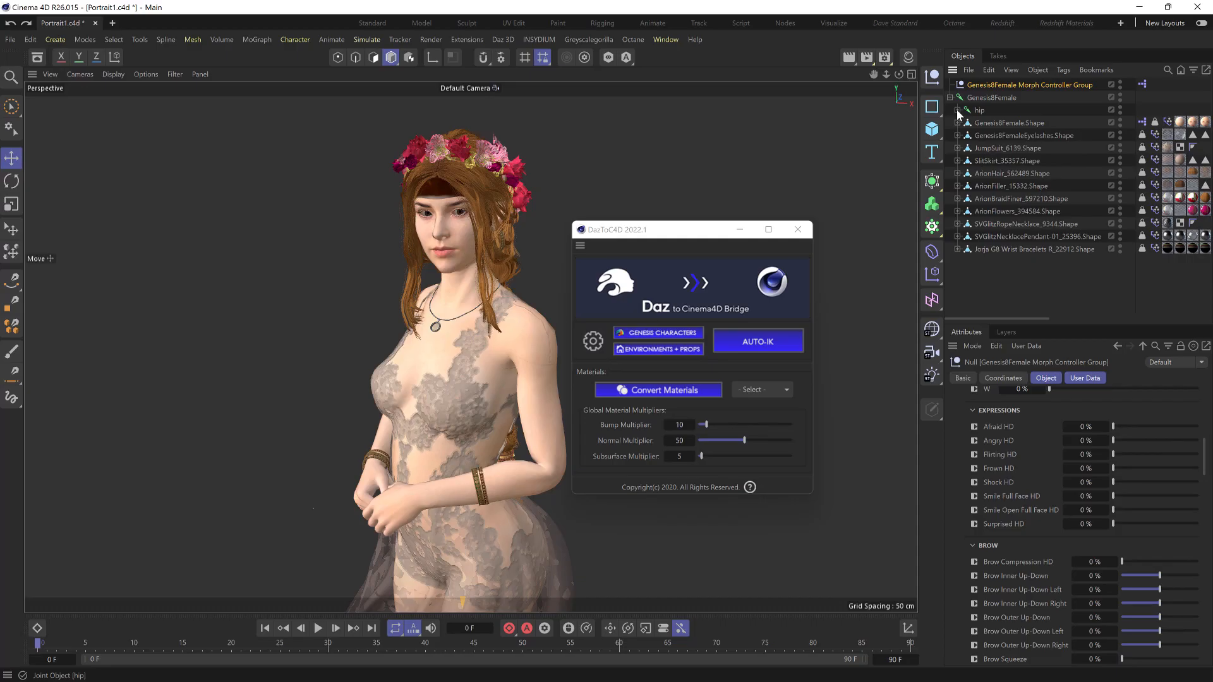
pyautogui.click(1154, 123)
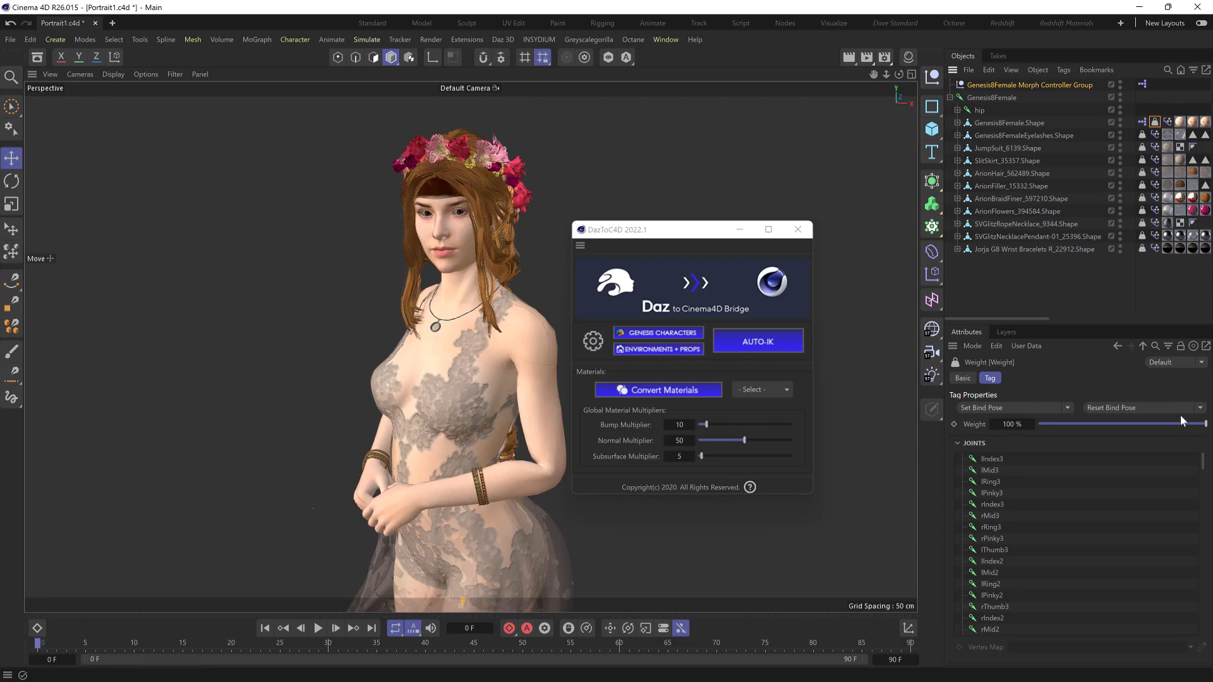
pyautogui.moveTo(1115, 422); pyautogui.dragTo(1021, 423)
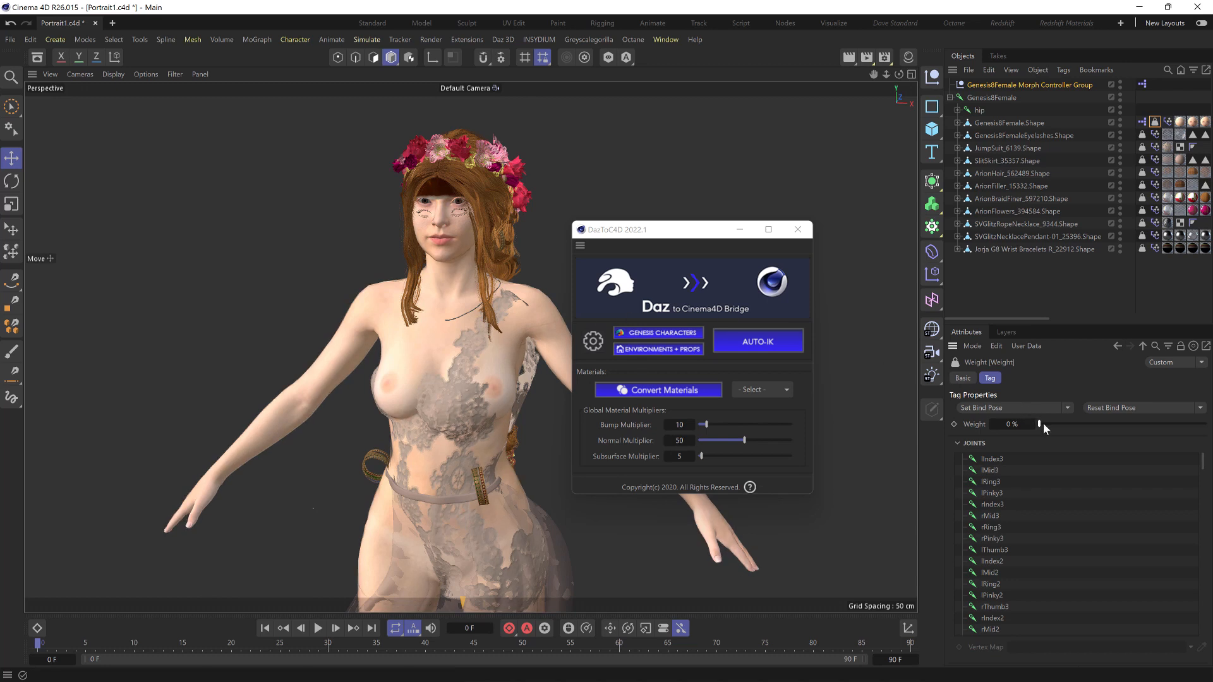
pyautogui.moveTo(1040, 424); pyautogui.dragTo(1206, 424)
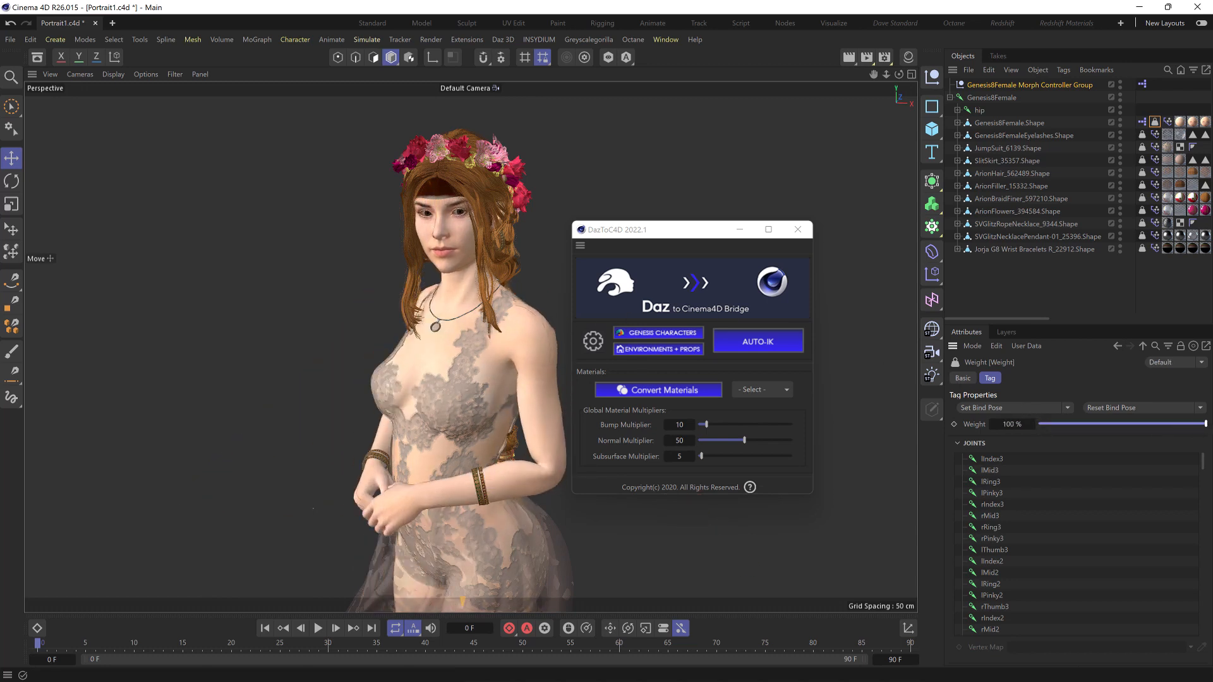
# Build an IK rig for the Genesis8Female joint root with Auto-IK, accepting the pose reset
pyautogui.click(991, 98)
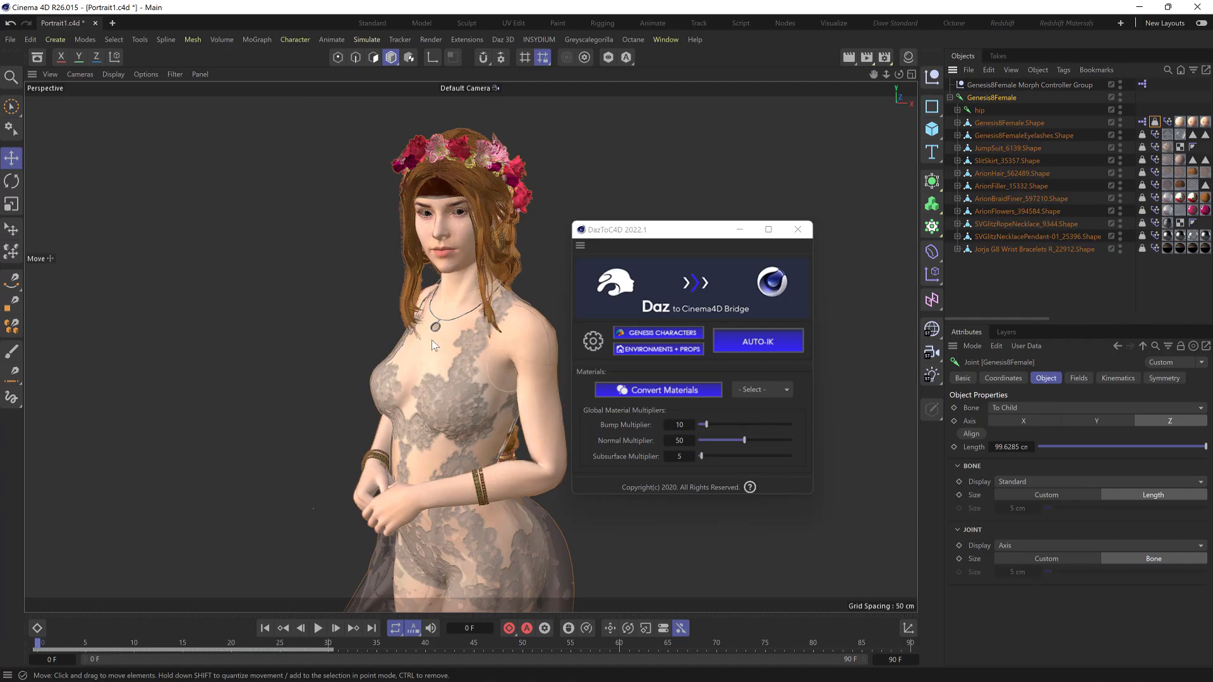
pyautogui.click(765, 342)
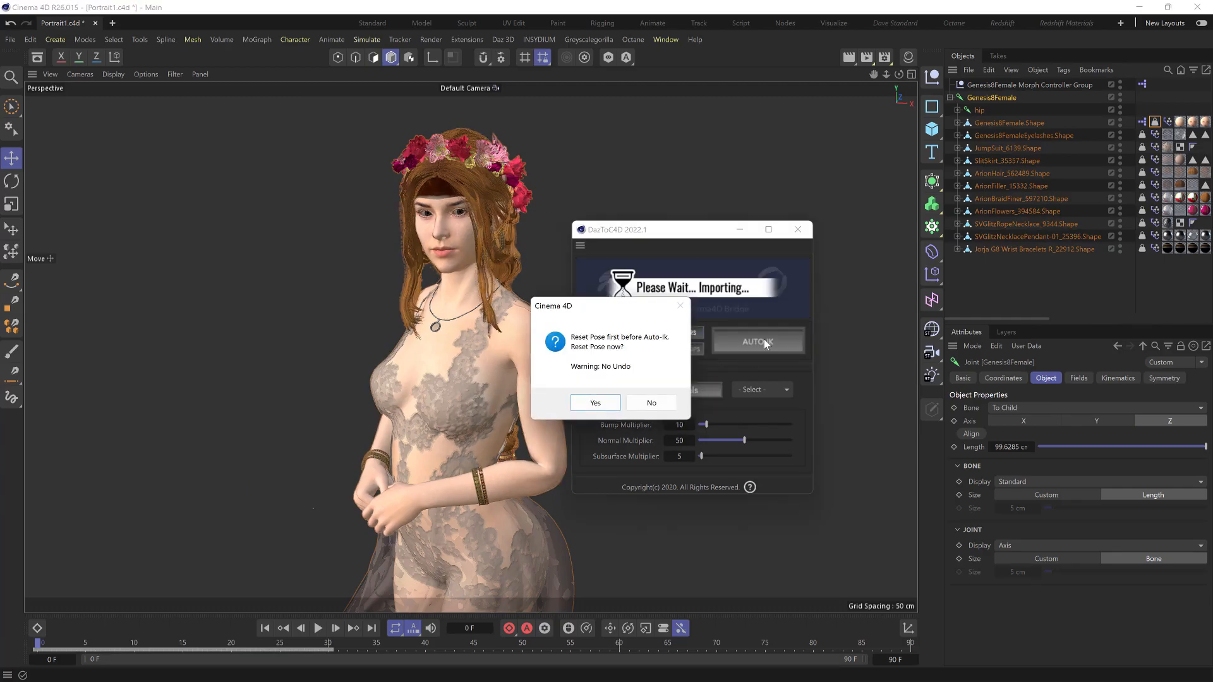
pyautogui.click(593, 403)
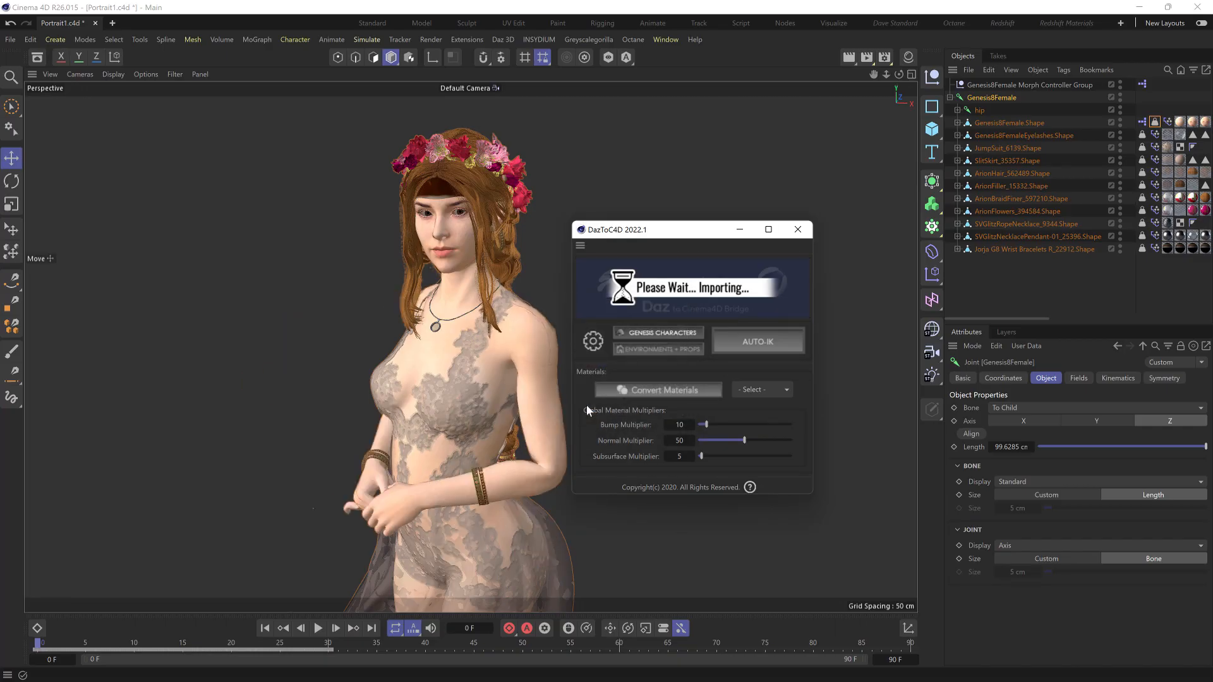
pyautogui.click(589, 391)
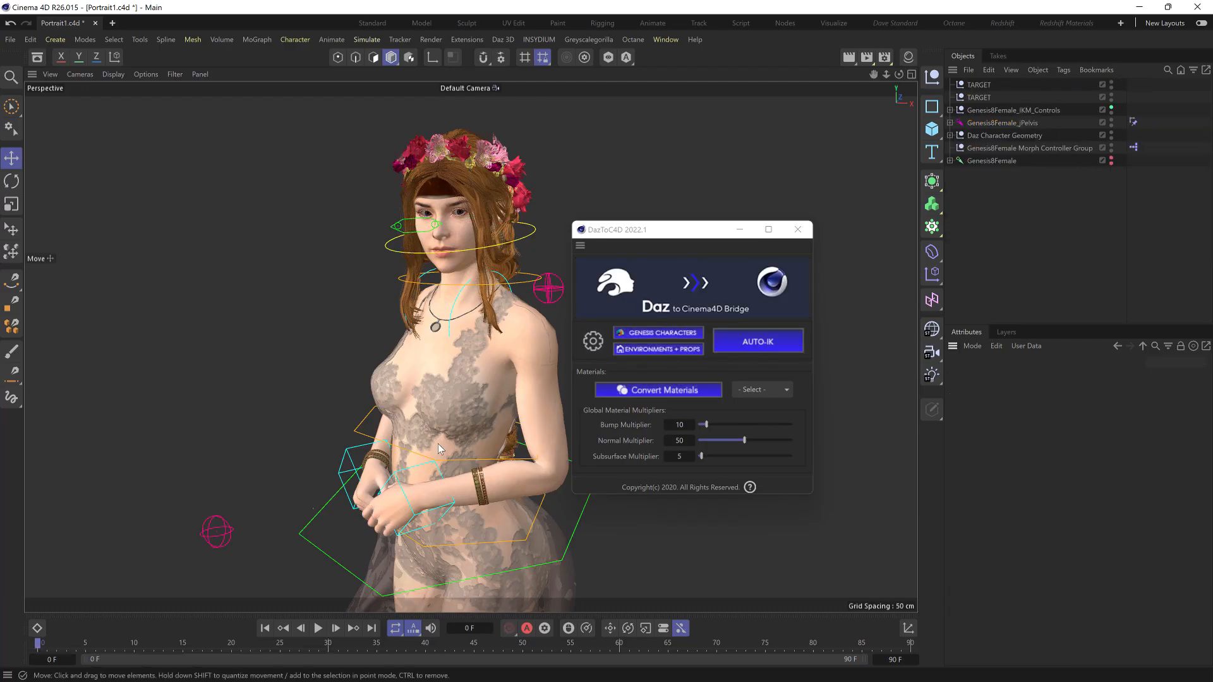
# Test-move the IK hand control and the EyesLookAtGroup control on the character's rig, undoing each move
pyautogui.click(406, 481)
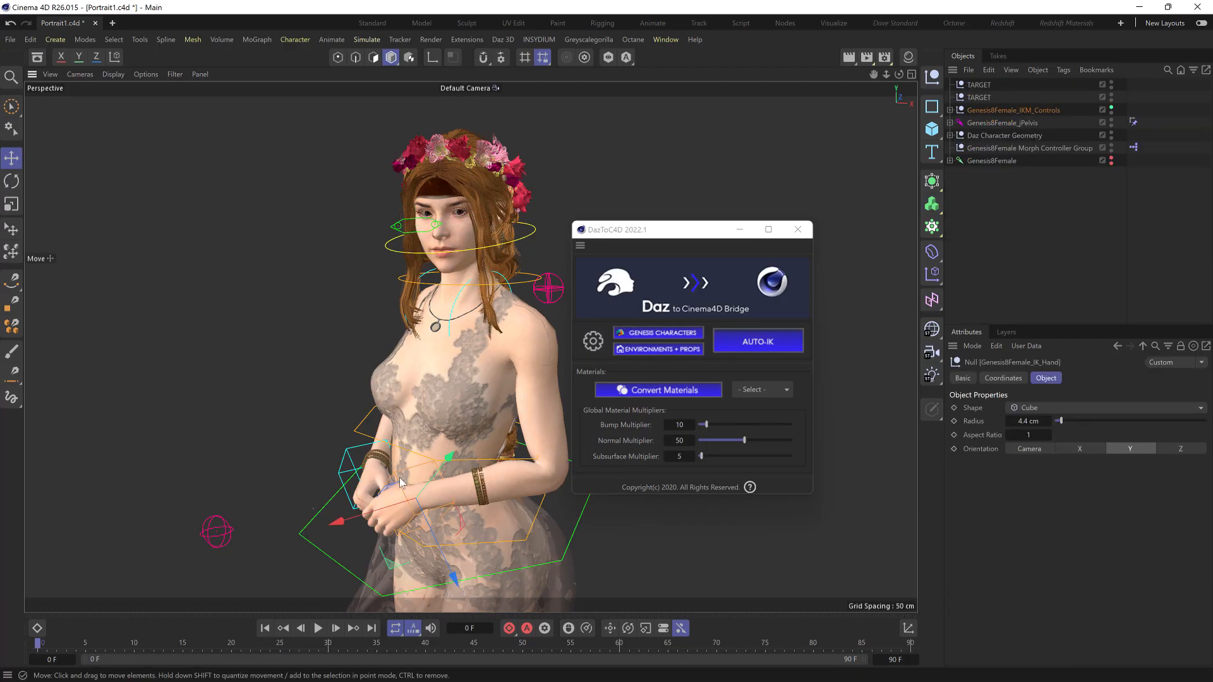
pyautogui.moveTo(416, 506); pyautogui.dragTo(393, 494)
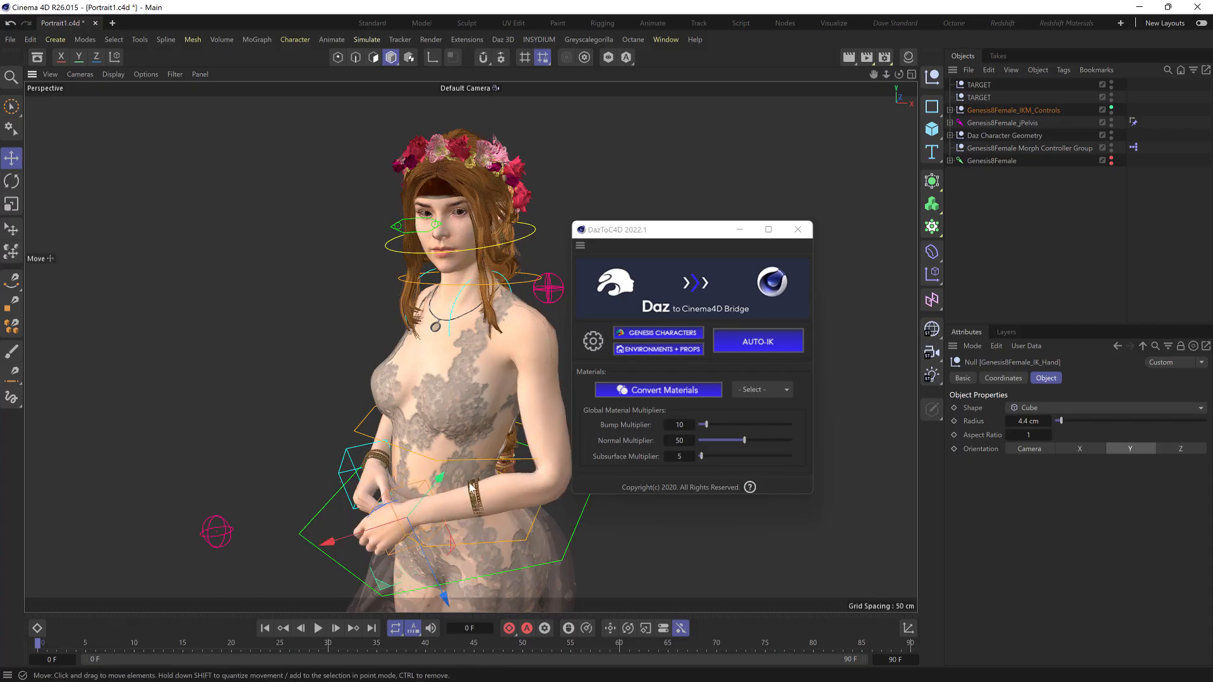
pyautogui.hotkey('ctrl', 'z')
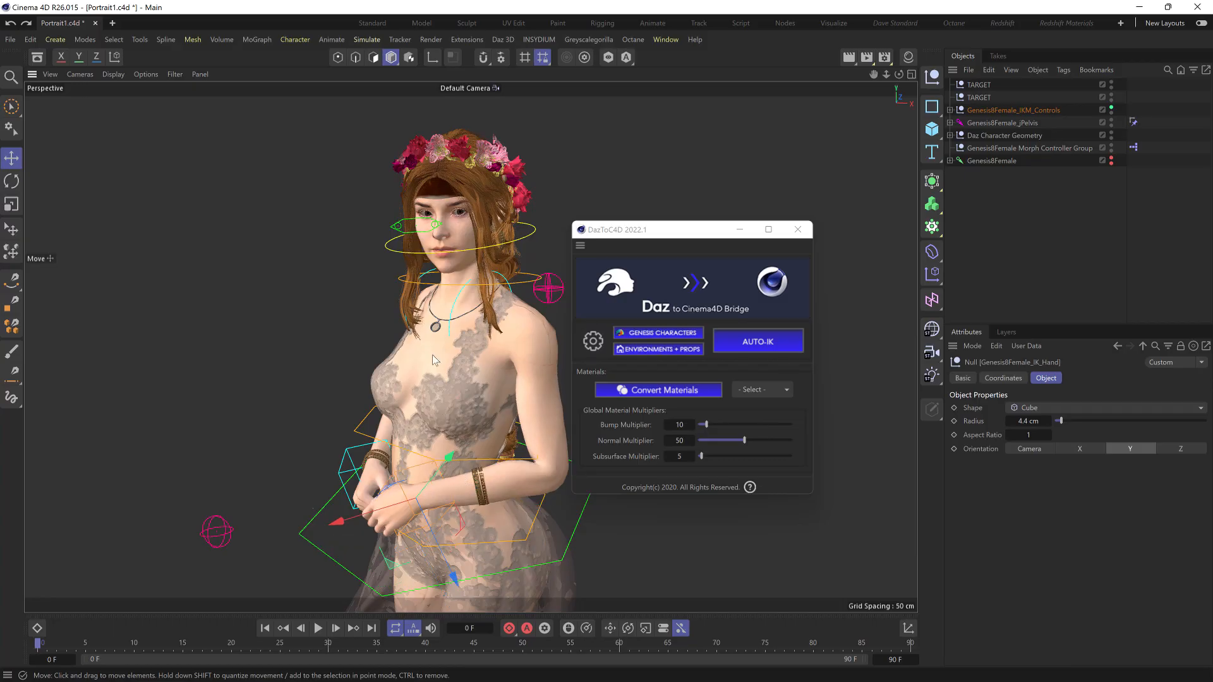
pyautogui.click(414, 233)
pyautogui.moveTo(414, 232); pyautogui.dragTo(367, 235)
pyautogui.hotkey('ctrl', 'z')
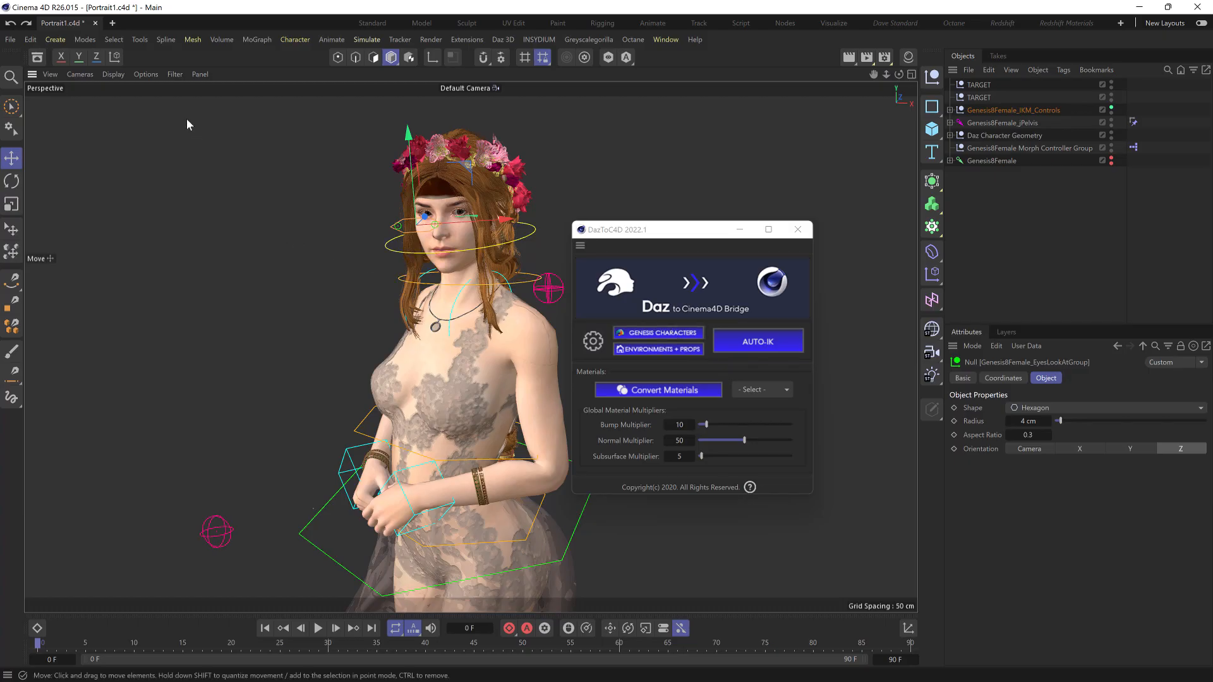
# Hide the rig controls and guides with a viewport filter preset and examine the character's bent left elbow up close
pyautogui.click(175, 75)
pyautogui.click(210, 114)
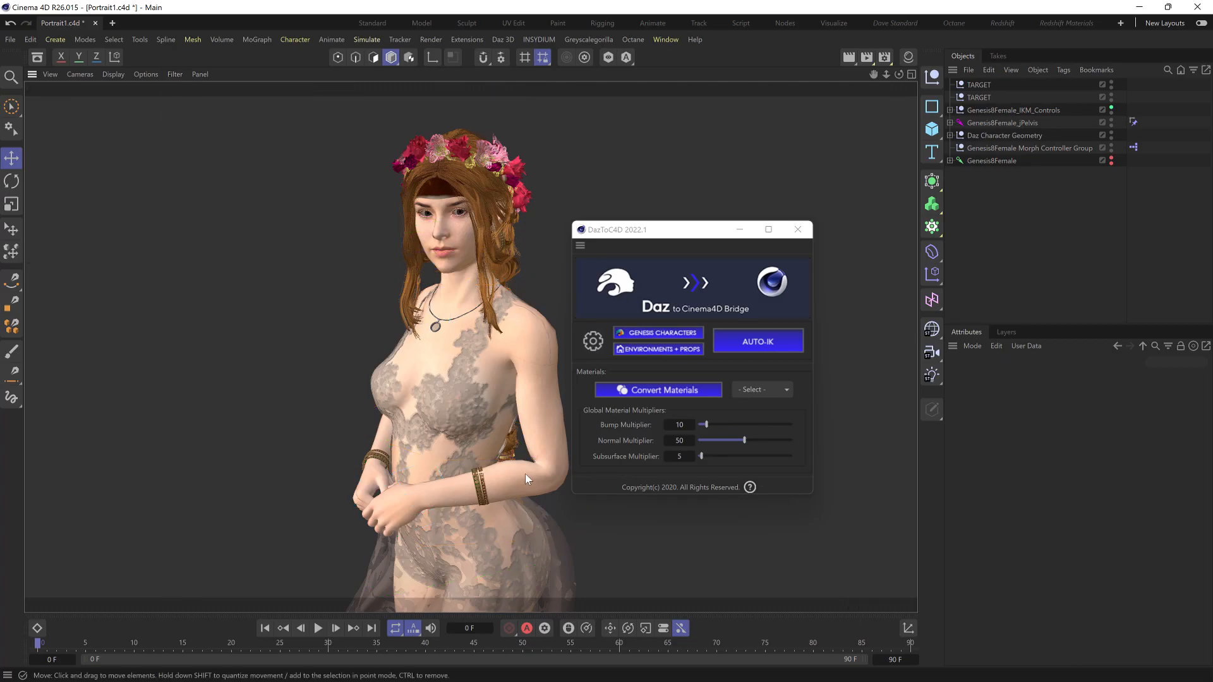
pyautogui.scroll(5, 525, 474)
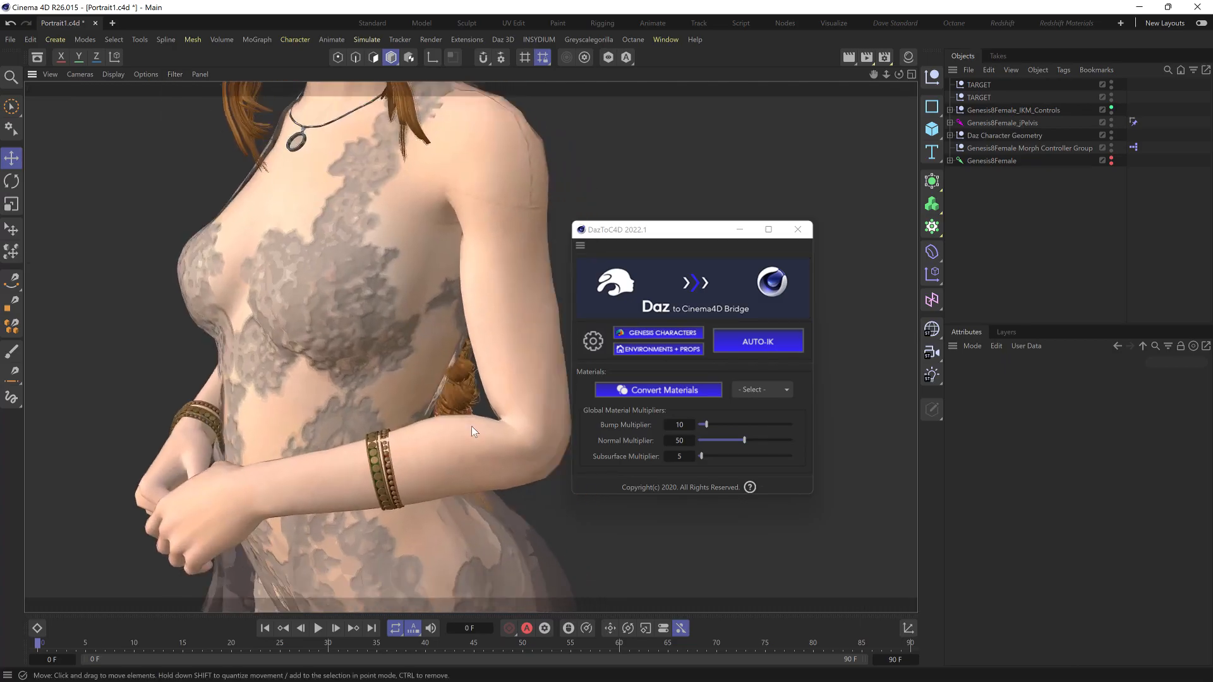
pyautogui.moveTo(471, 426); pyautogui.dragTo(448, 403, button='middle')
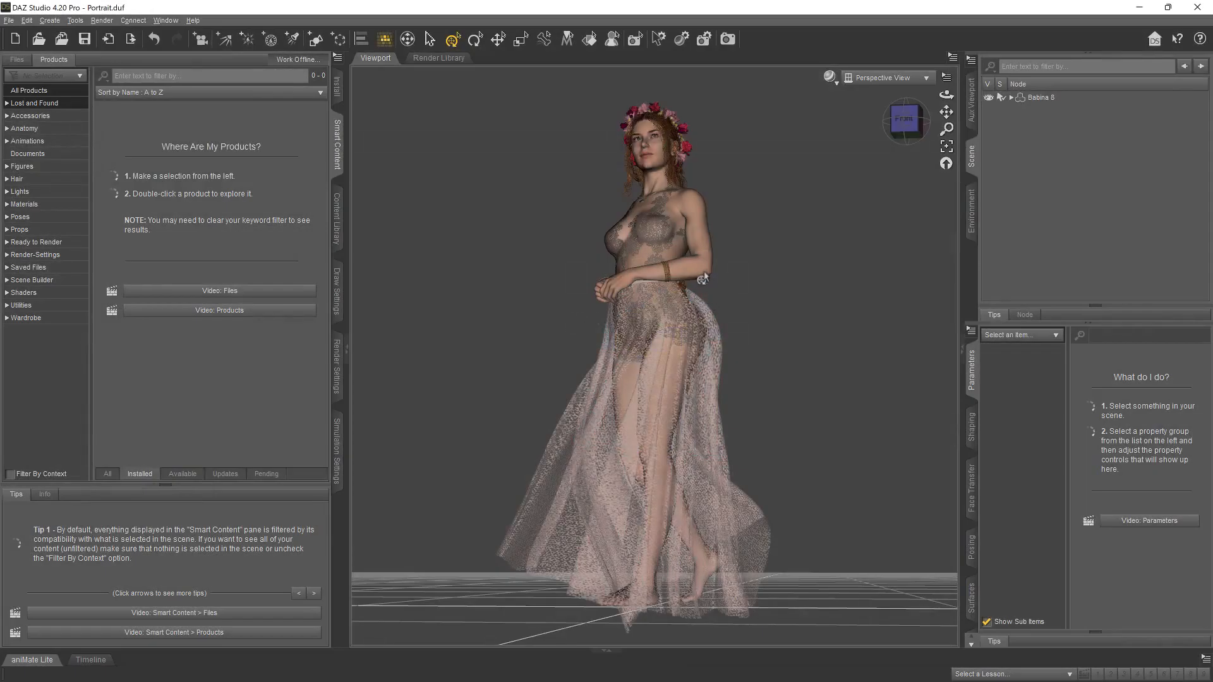
# Switch to Daz Studio and examine the original figure's left forearm and elbow for comparison
pyautogui.click(702, 278)
pyautogui.scroll(8, 708, 277)
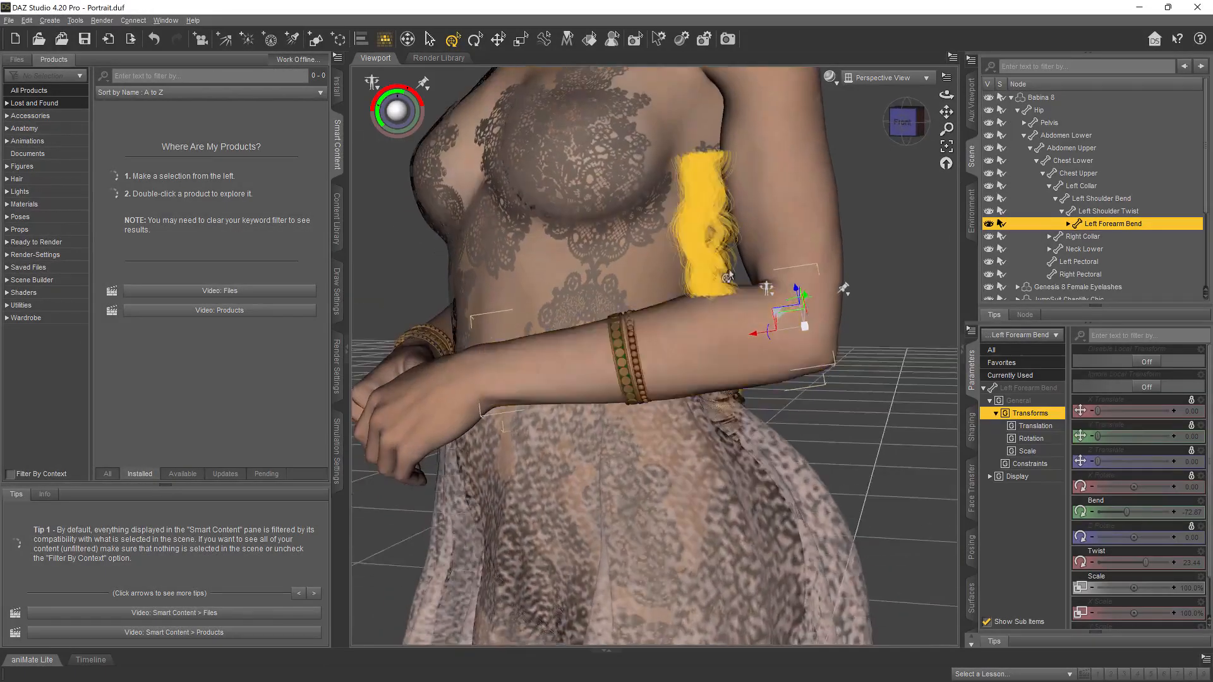
pyautogui.moveTo(728, 276); pyautogui.dragTo(644, 408, button='middle')
pyautogui.click(841, 360)
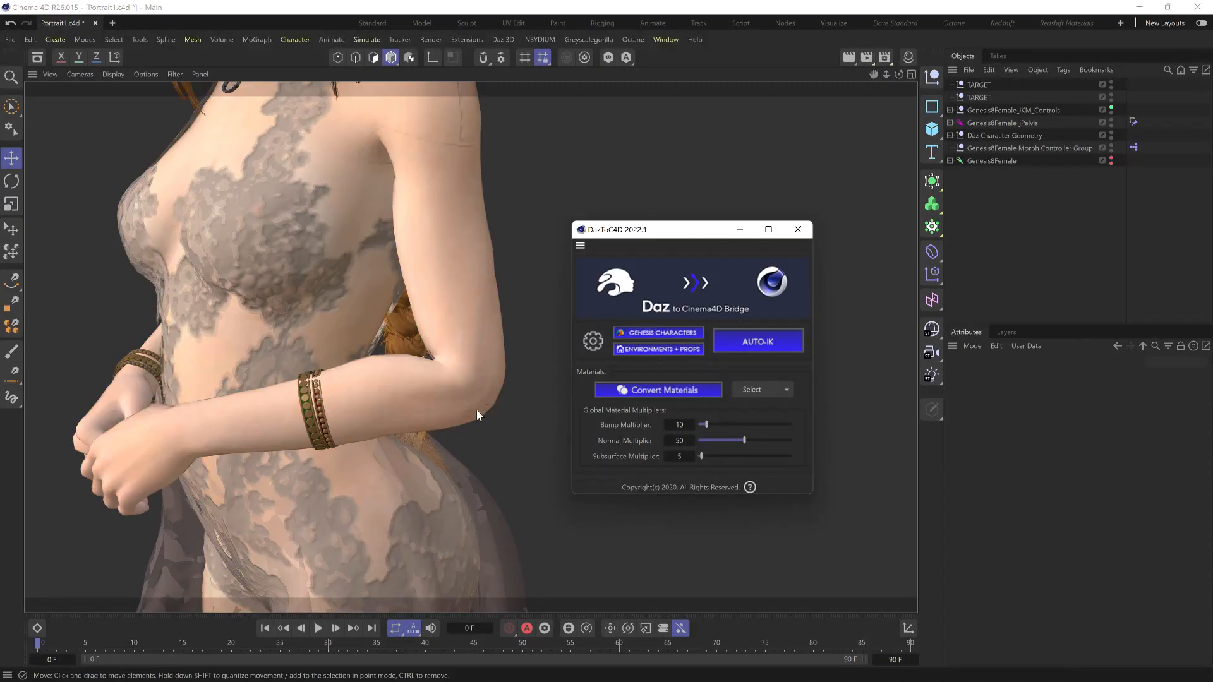
# Switch back to Cinema 4D and inspect the transferred figure's pose and outfit from several angles
pyautogui.scroll(-8, 306, 362)
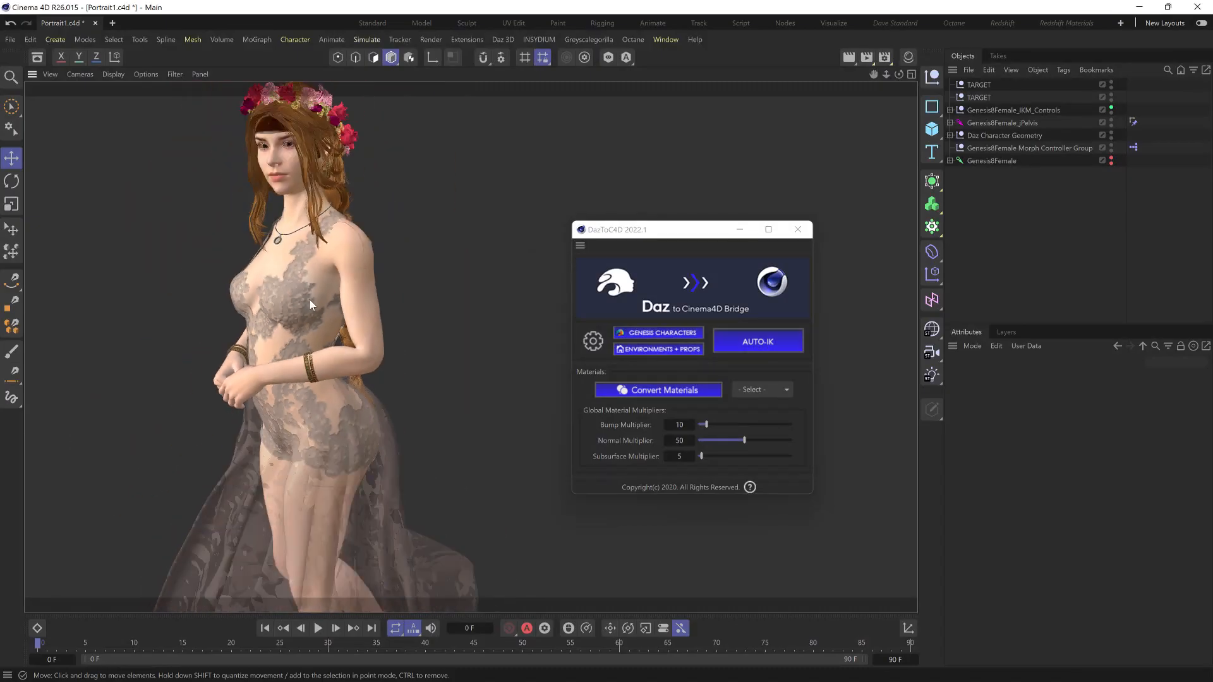
pyautogui.keyDown('alt'); pyautogui.moveTo(309, 290); pyautogui.dragTo(434, 368, button='middle'); pyautogui.keyUp('alt')
pyautogui.keyDown('alt'); pyautogui.moveTo(433, 369); pyautogui.dragTo(508, 373); pyautogui.keyUp('alt')
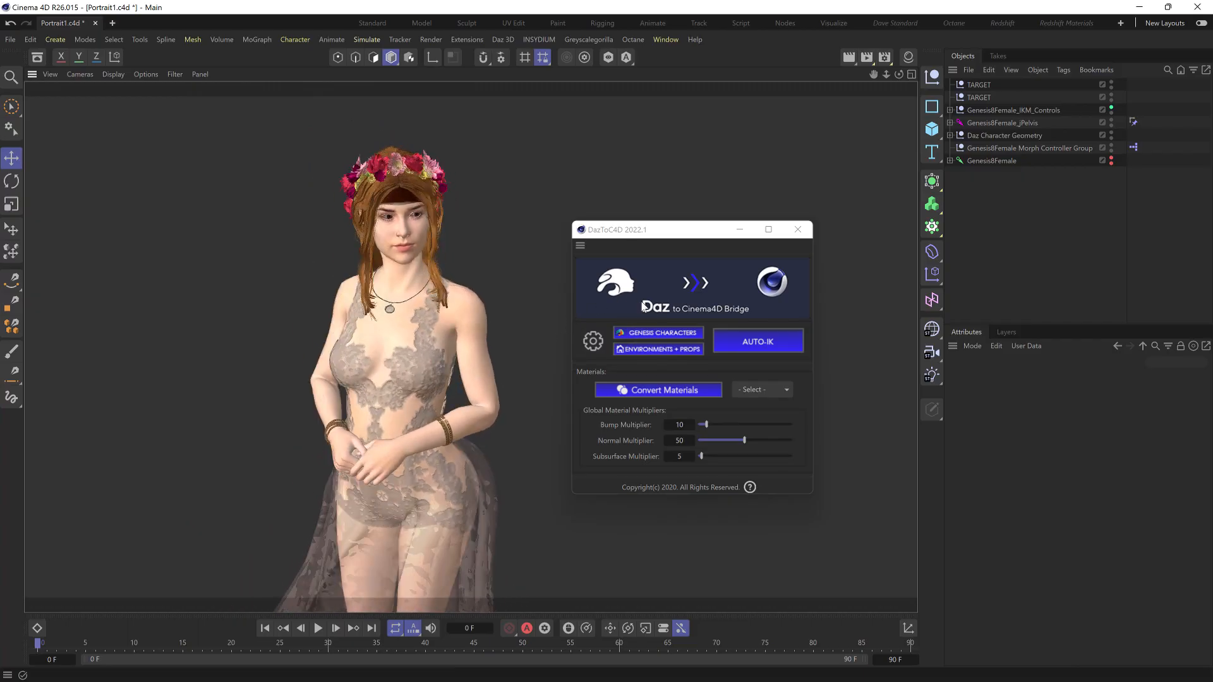
pyautogui.keyDown('alt'); pyautogui.moveTo(559, 374); pyautogui.dragTo(235, 387); pyautogui.keyUp('alt')
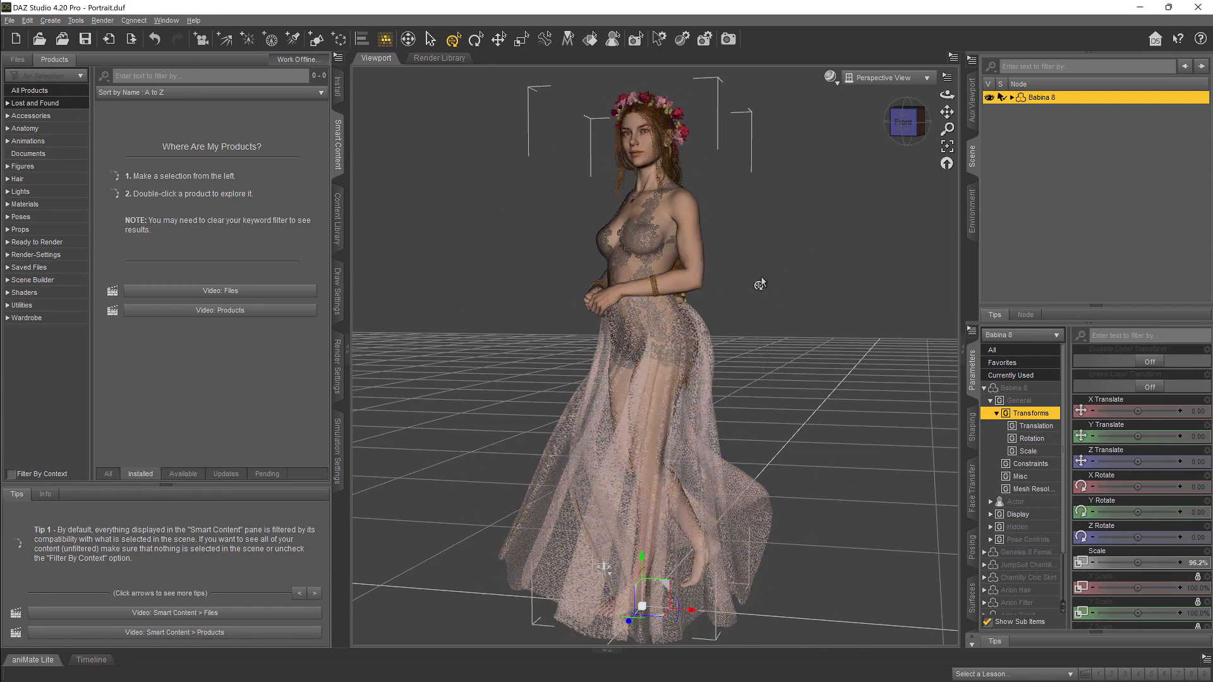
# Switch to Daz Studio, expand the Babina 8 hierarchy and check which rigging conversion commands are available for objects
pyautogui.click(1011, 97)
pyautogui.click(1019, 110)
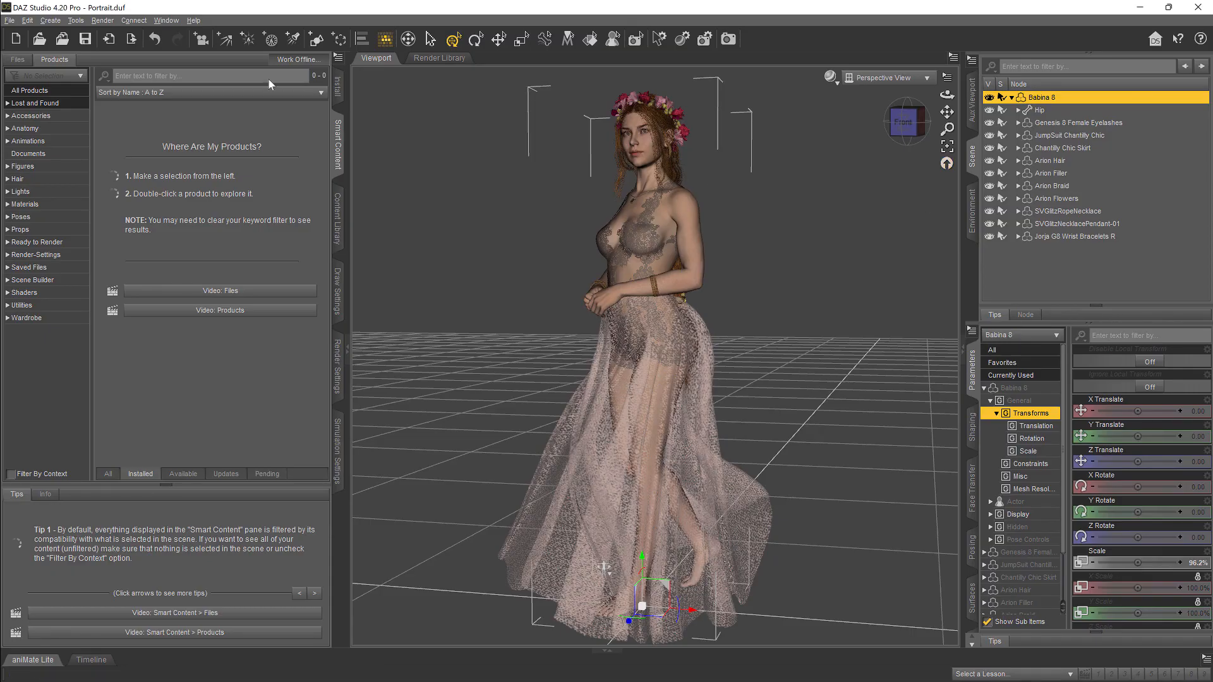
pyautogui.click(25, 21)
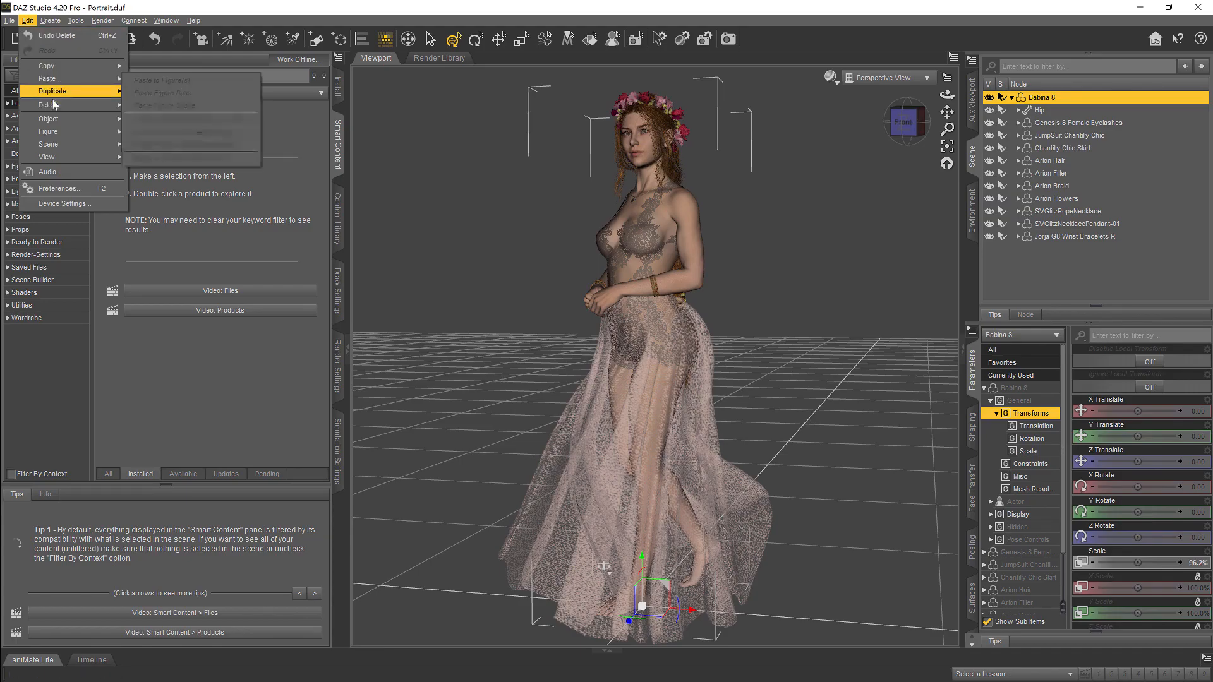
pyautogui.moveTo(50, 119)
pyautogui.moveTo(183, 256)
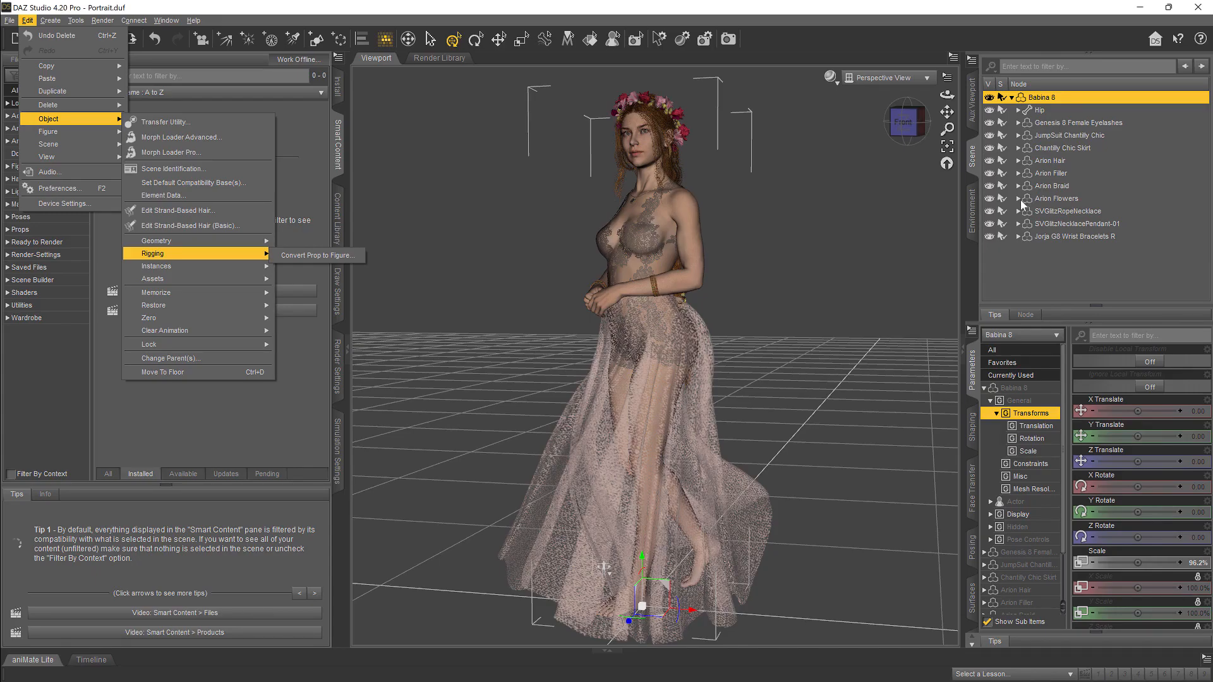
pyautogui.click(867, 248)
pyautogui.click(867, 256)
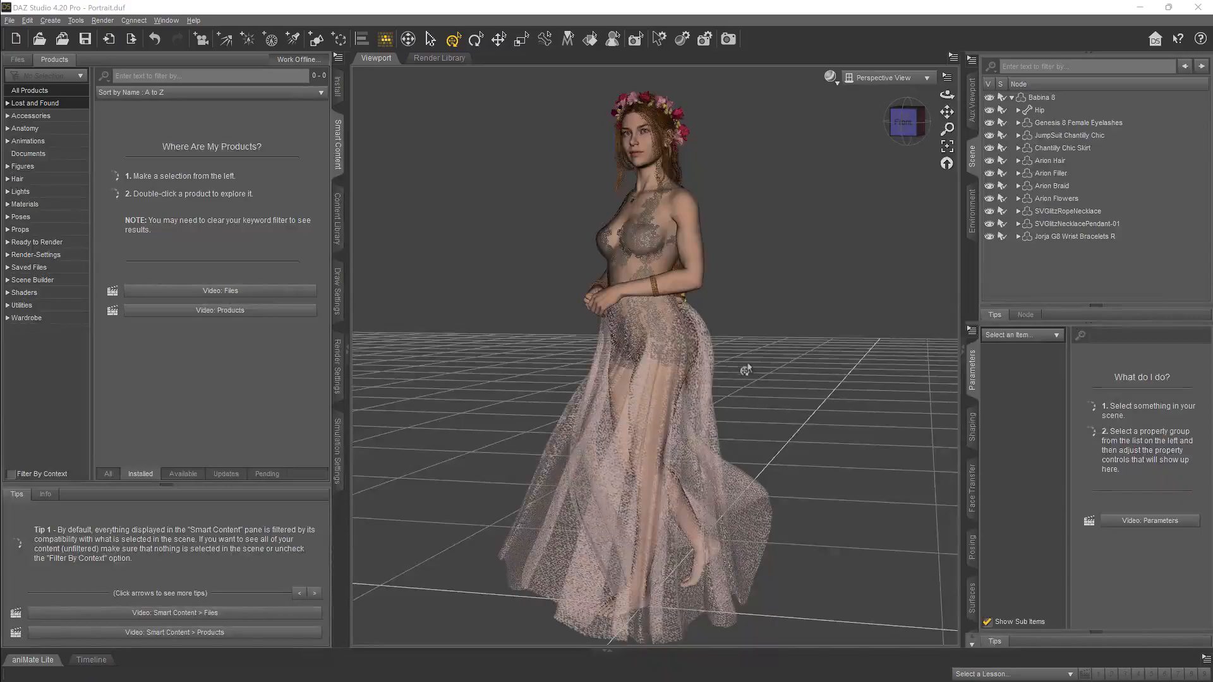
# Convert the Babina 8 figure and its attached items to props with the Convert_Figure_to_Props script from the DAZ Script folder
pyautogui.click(1036, 97)
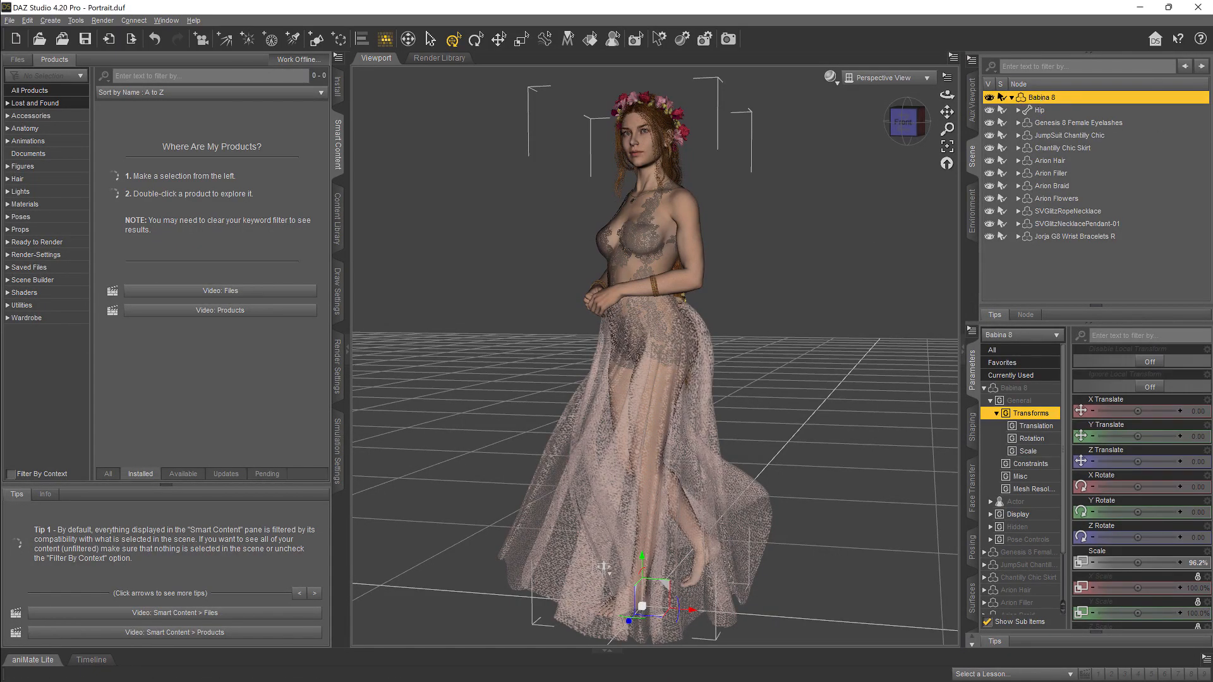
pyautogui.moveTo(1212, 239); pyautogui.dragTo(301, 182)
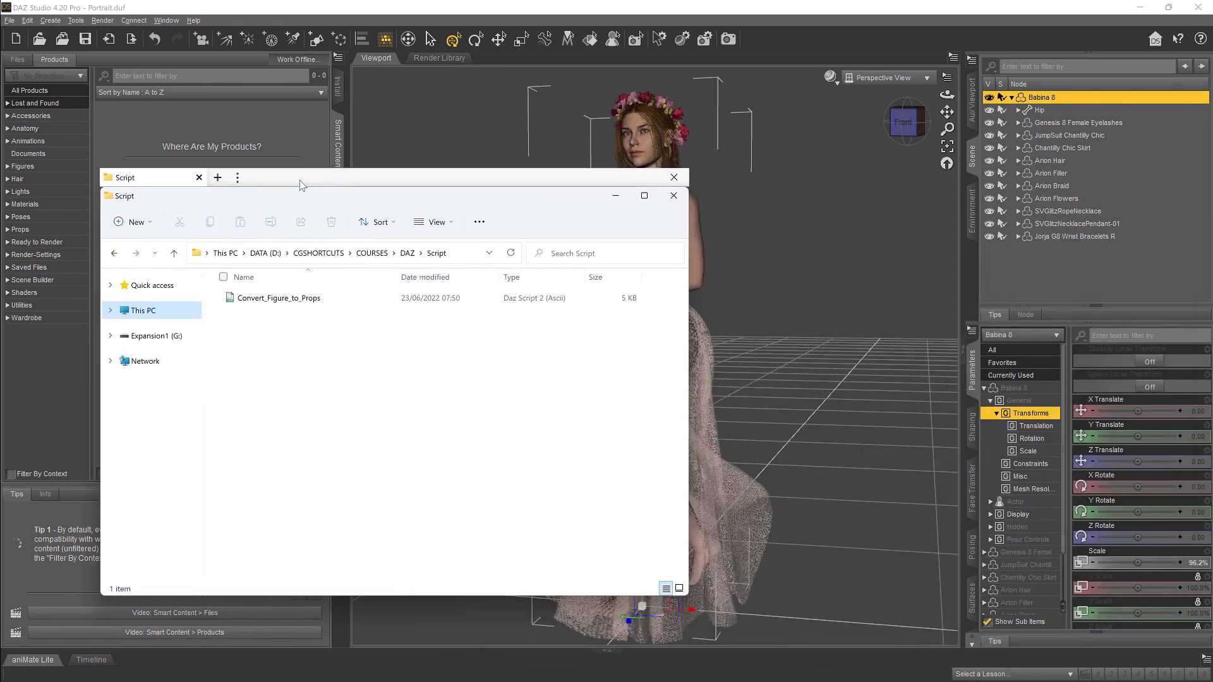
pyautogui.doubleClick(266, 301)
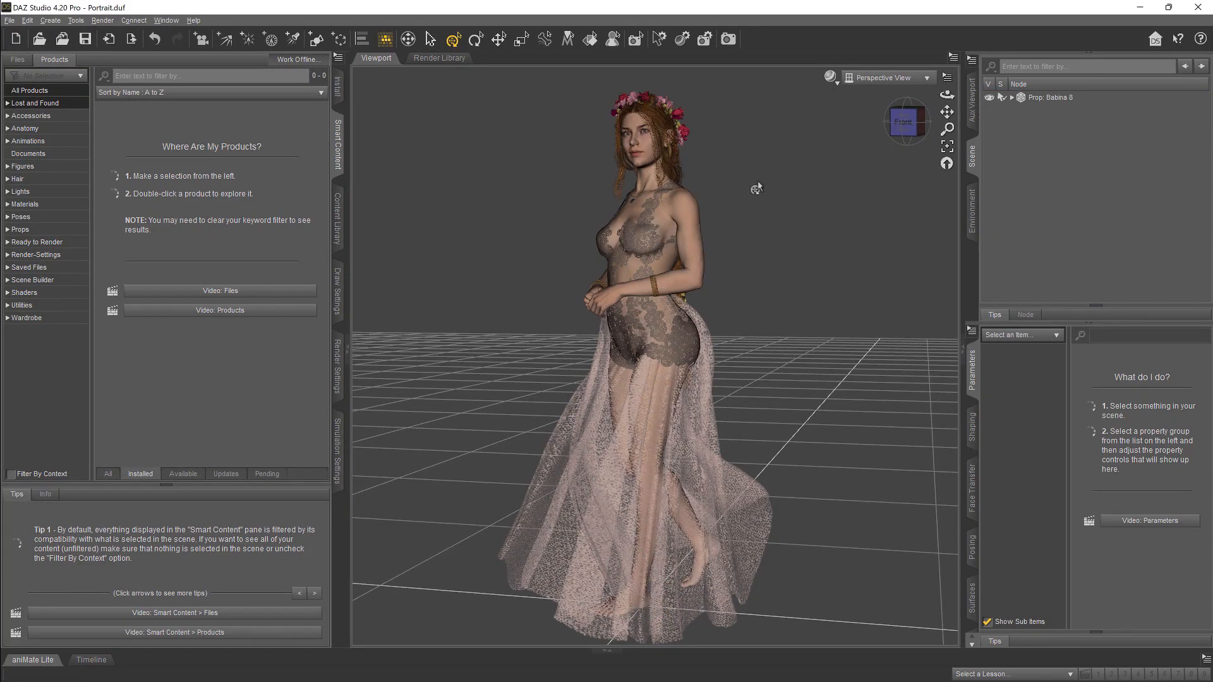
# Select Prop: Babina 8 with all its child props and send them to Cinema 4D as a Static Mesh named Portrait
pyautogui.click(1012, 98)
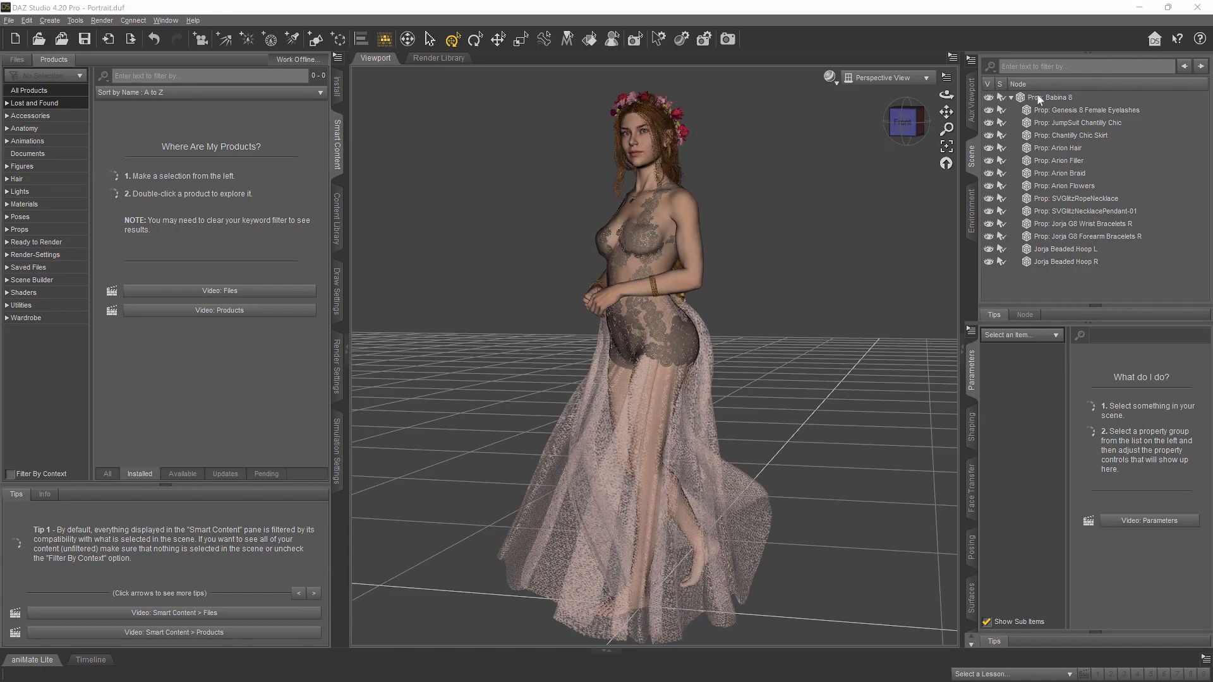
pyautogui.click(1039, 99)
pyautogui.keyDown('shift'); pyautogui.click(1053, 262); pyautogui.keyUp('shift')
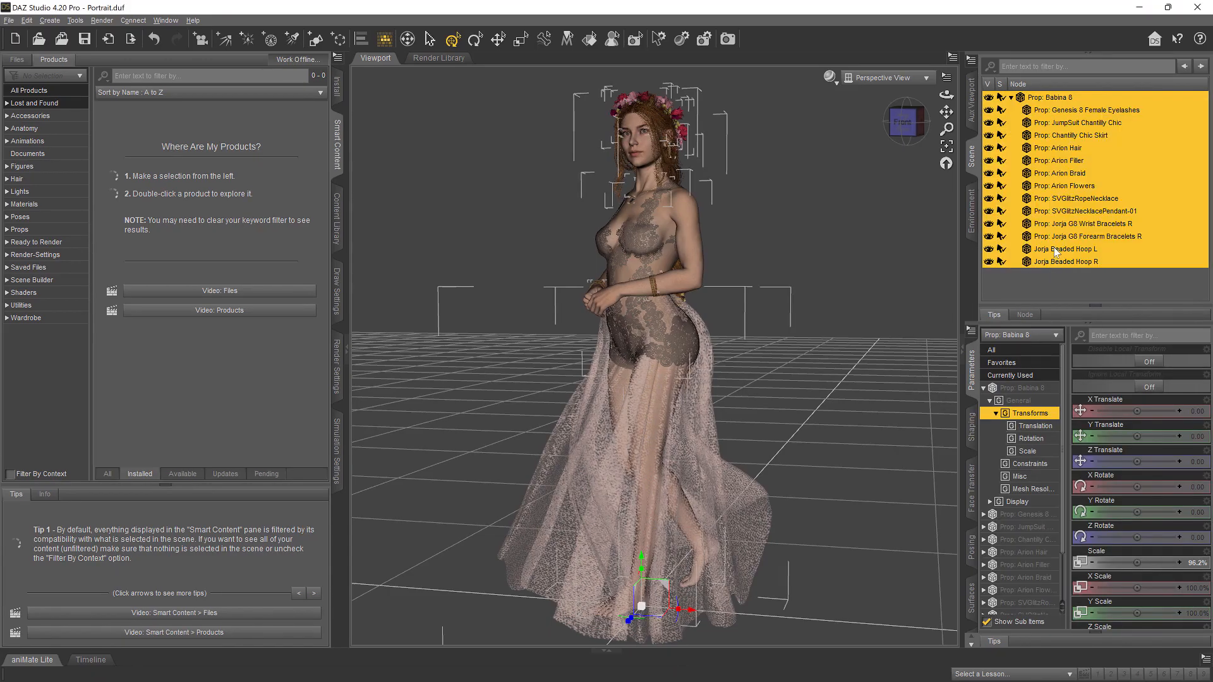
pyautogui.click(9, 21)
pyautogui.moveTo(47, 170)
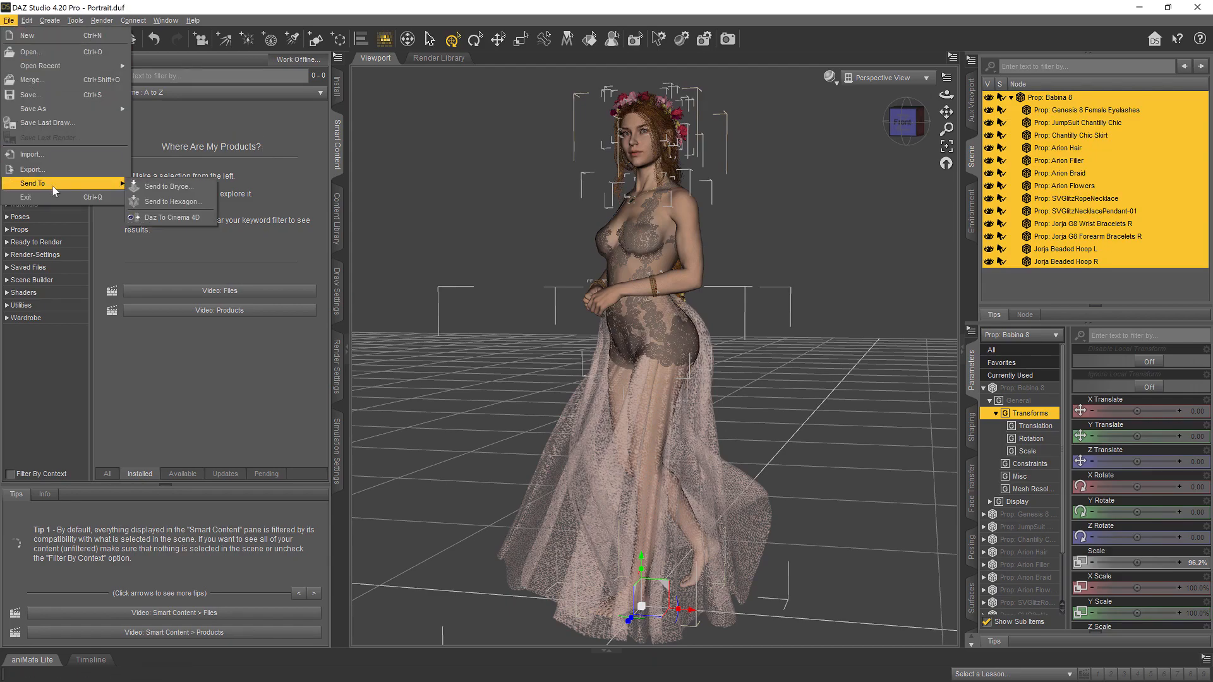
pyautogui.click(169, 215)
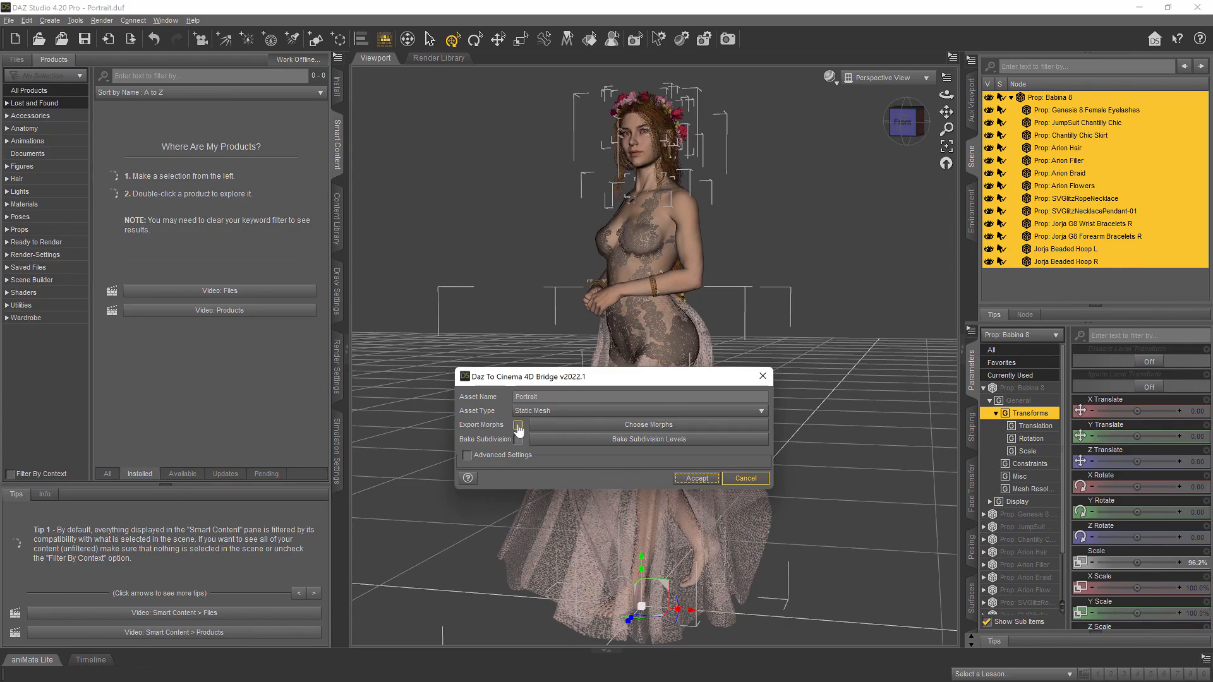
pyautogui.click(701, 480)
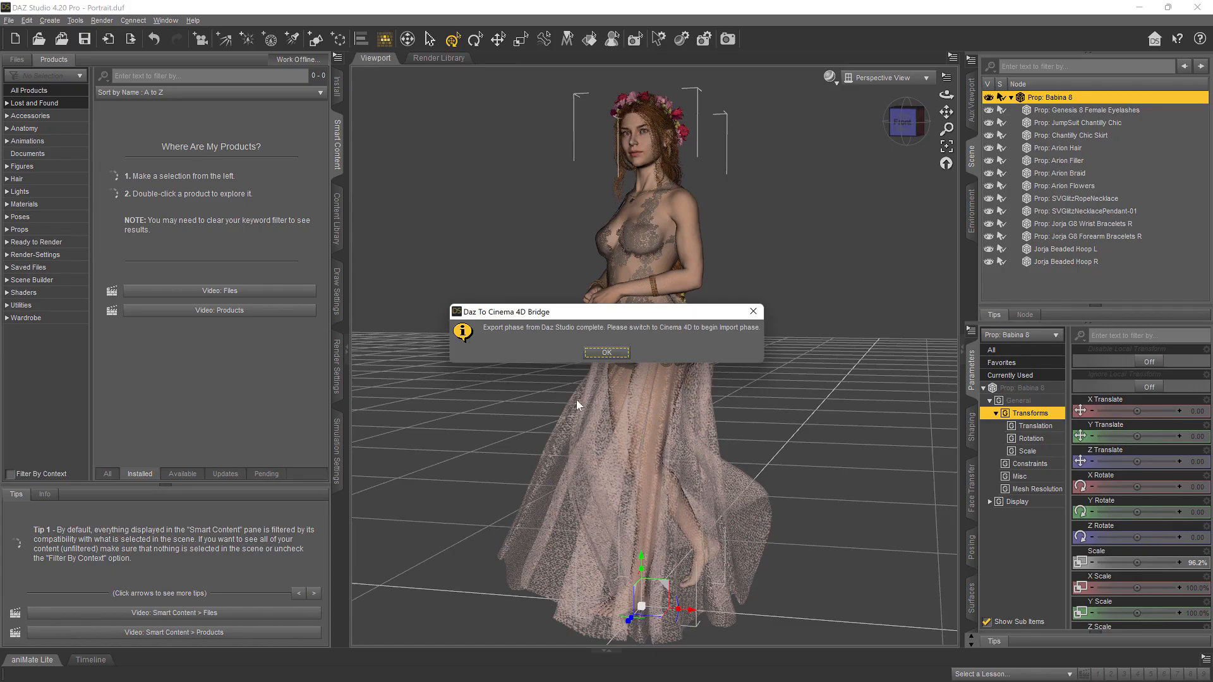
pyautogui.click(606, 353)
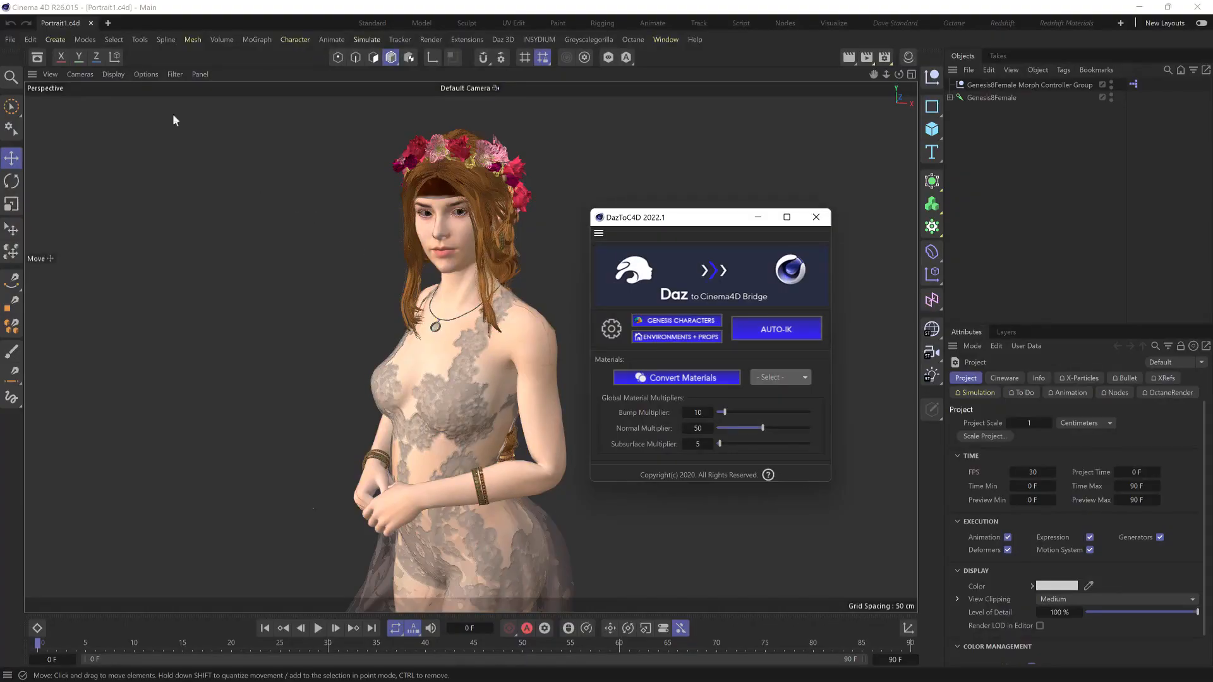
# Import the exported props into a new Cinema 4D project and save it with textures as PORTRAIT in the DAZ\PORTRAIT folder
pyautogui.click(109, 23)
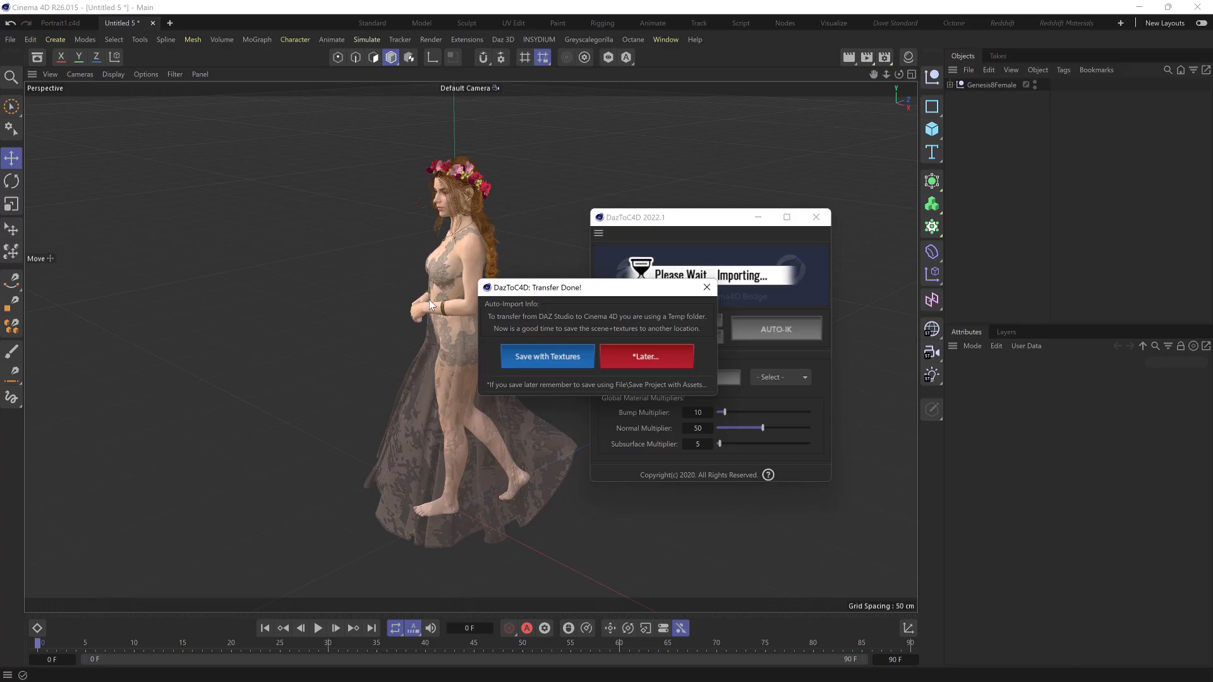
pyautogui.click(556, 357)
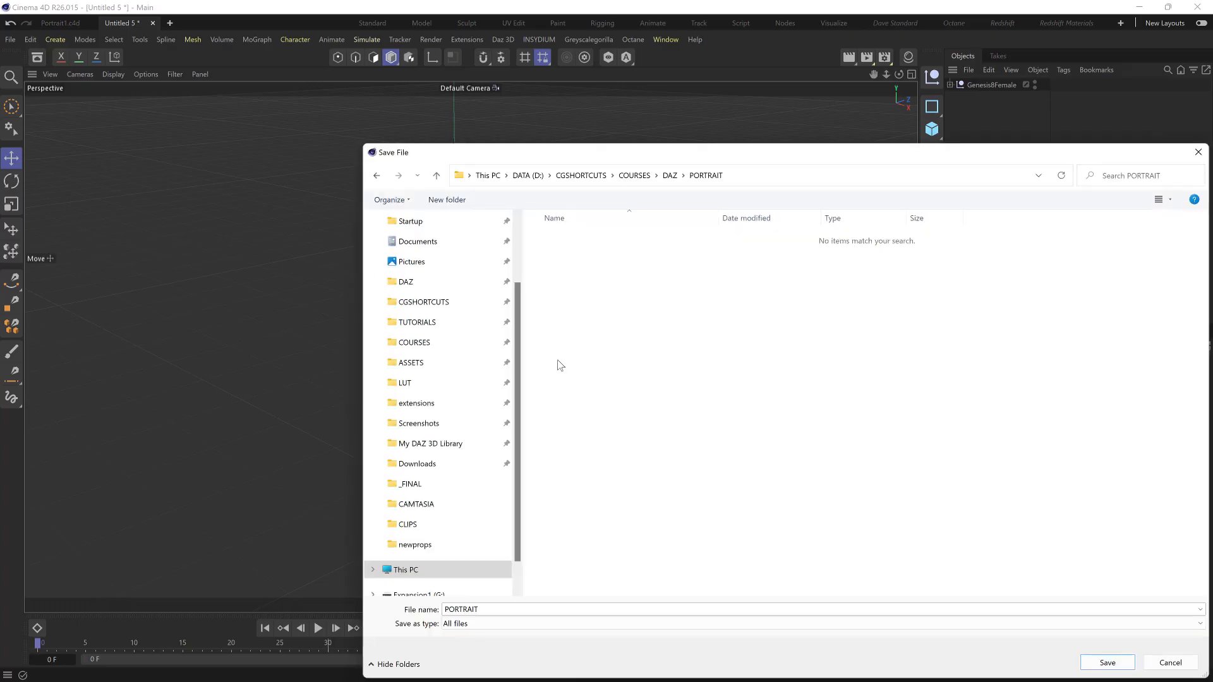
pyautogui.click(1090, 663)
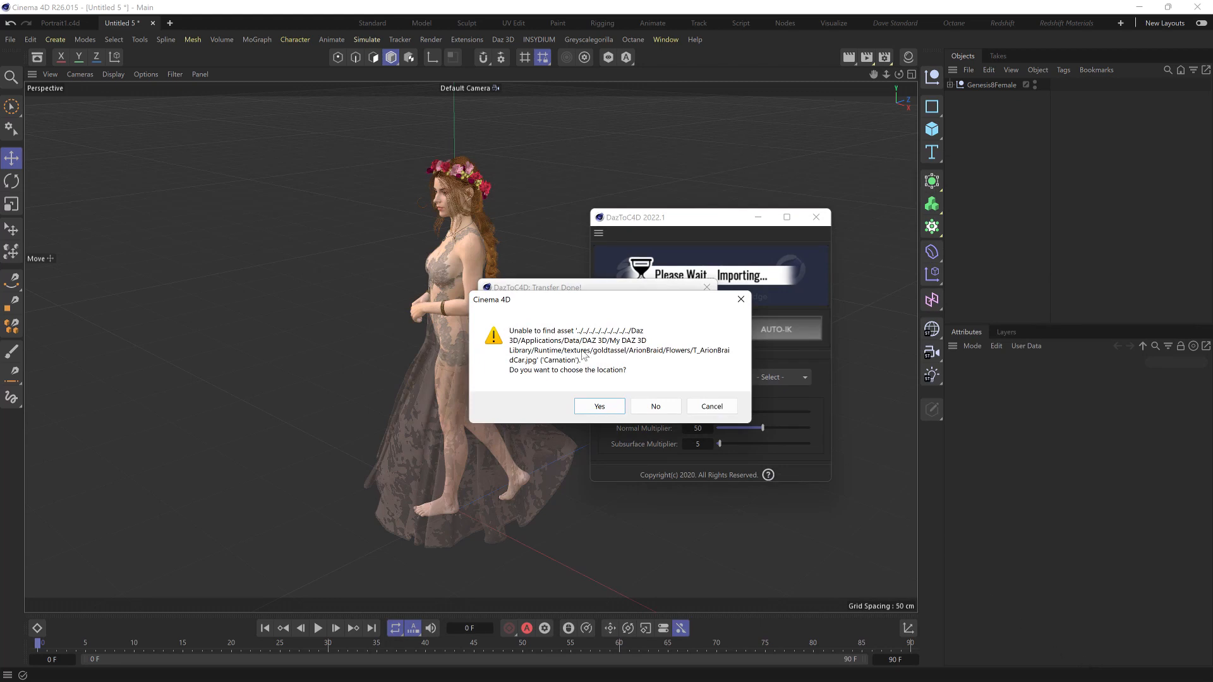
# Locate the missing T_ArionBraidCar.jpg flower texture in My DAZ 3D Library under Runtime\Textures\goldtassel\ArionBraid\Flowers and finish saving
pyautogui.click(598, 408)
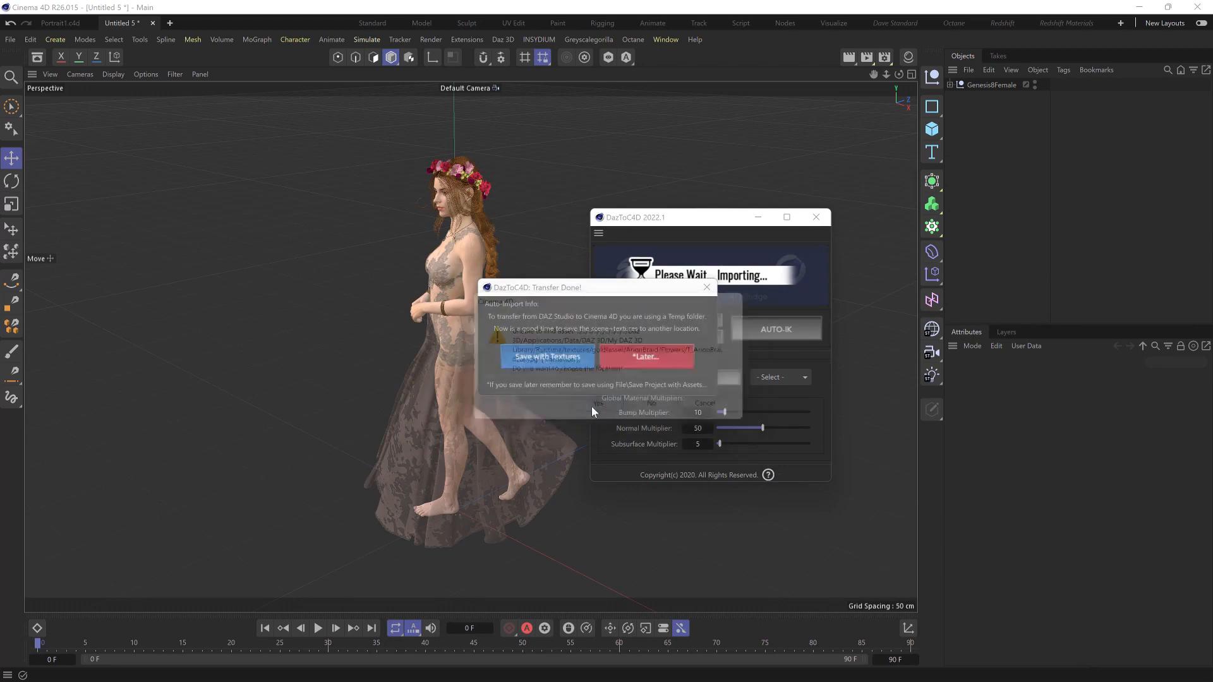
pyautogui.click(754, 175)
pyautogui.write('C:\\Daz 3D\\Applications\\Data\\DAZ 3D\\My DAZ 3D Library\\Runtime\\Textures\\goldtassel\\ArionBraid\\Flowers')
pyautogui.press('Return')
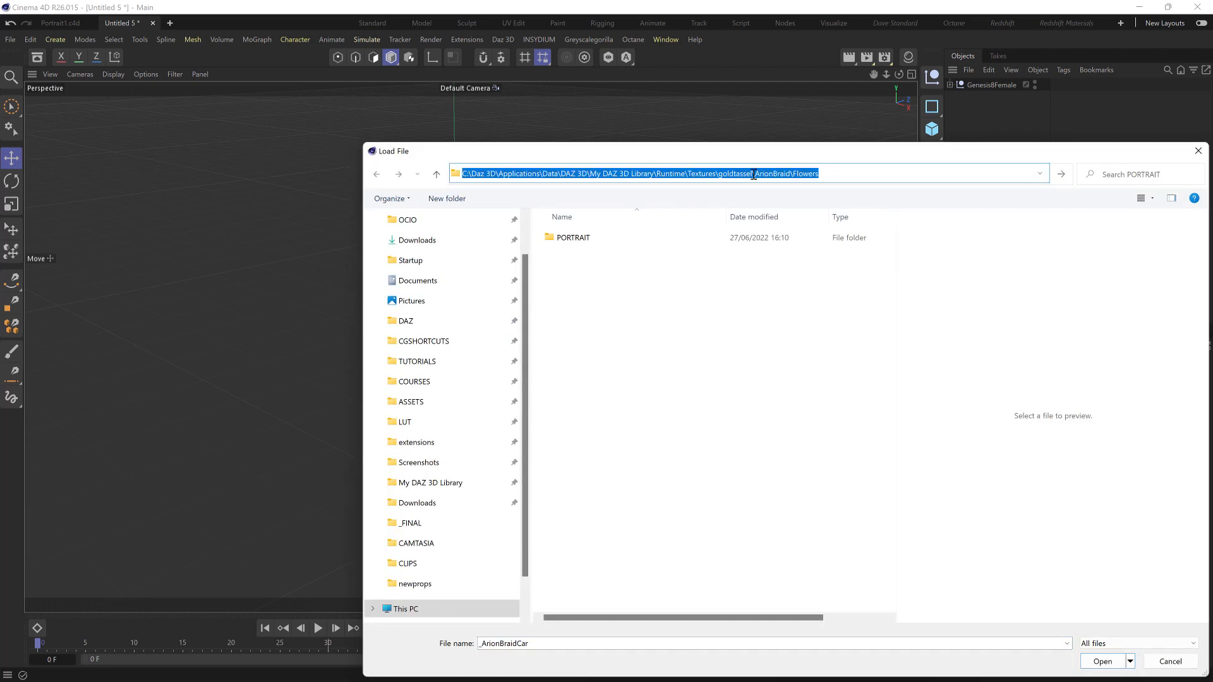
pyautogui.scroll(-2, 739, 493)
pyautogui.click(706, 591)
pyautogui.doubleClick(705, 591)
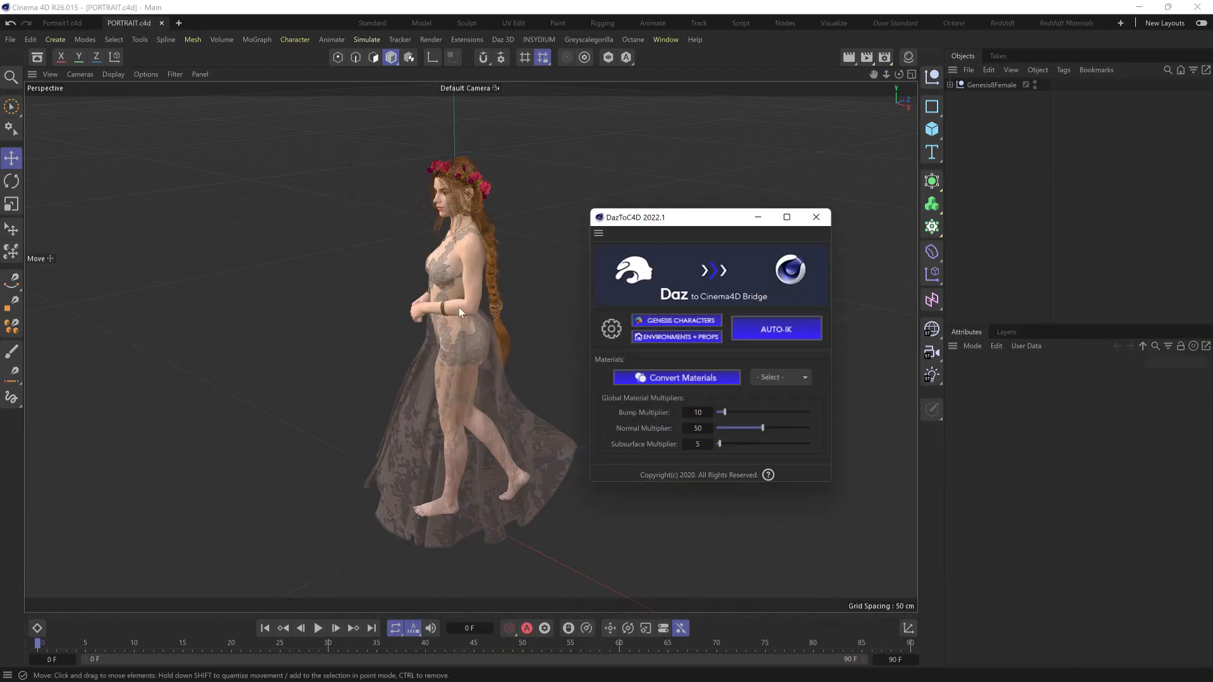
# Examine the imported static character up close and expand the Genesis8Female and Genesis8FemaleEyelashes hierarchies to inspect their contents
pyautogui.scroll(8, 460, 296)
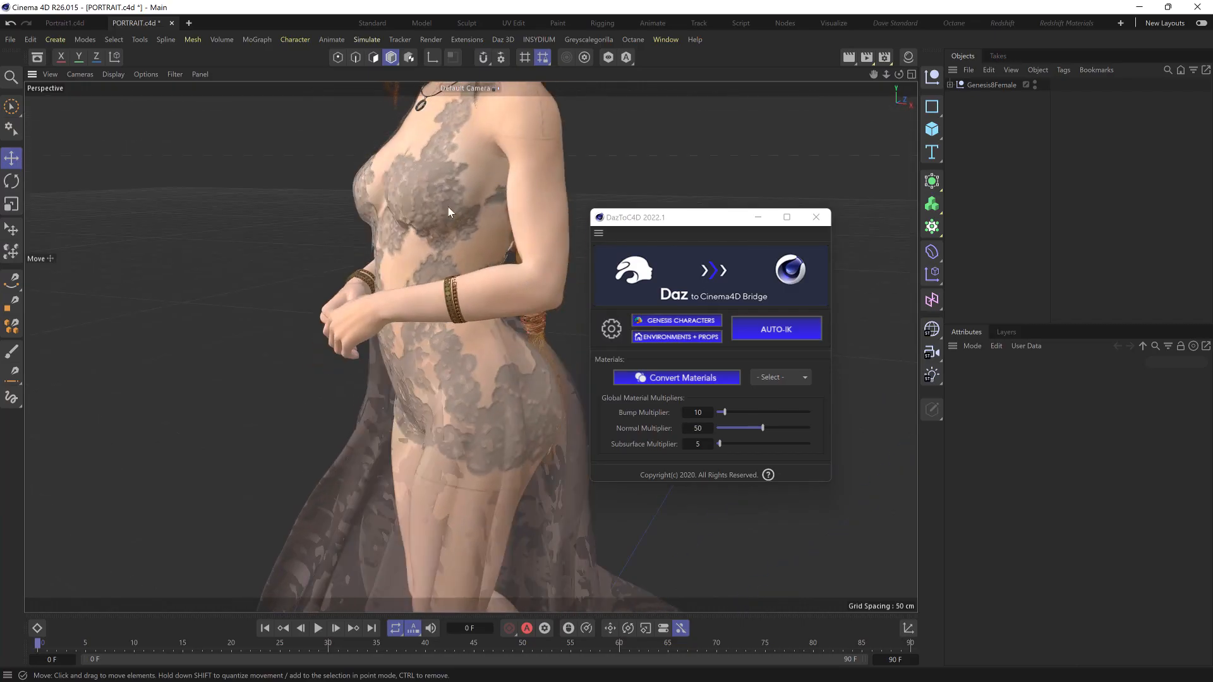
pyautogui.keyDown('alt'); pyautogui.moveTo(422, 153); pyautogui.dragTo(405, 356, button='middle'); pyautogui.keyUp('alt')
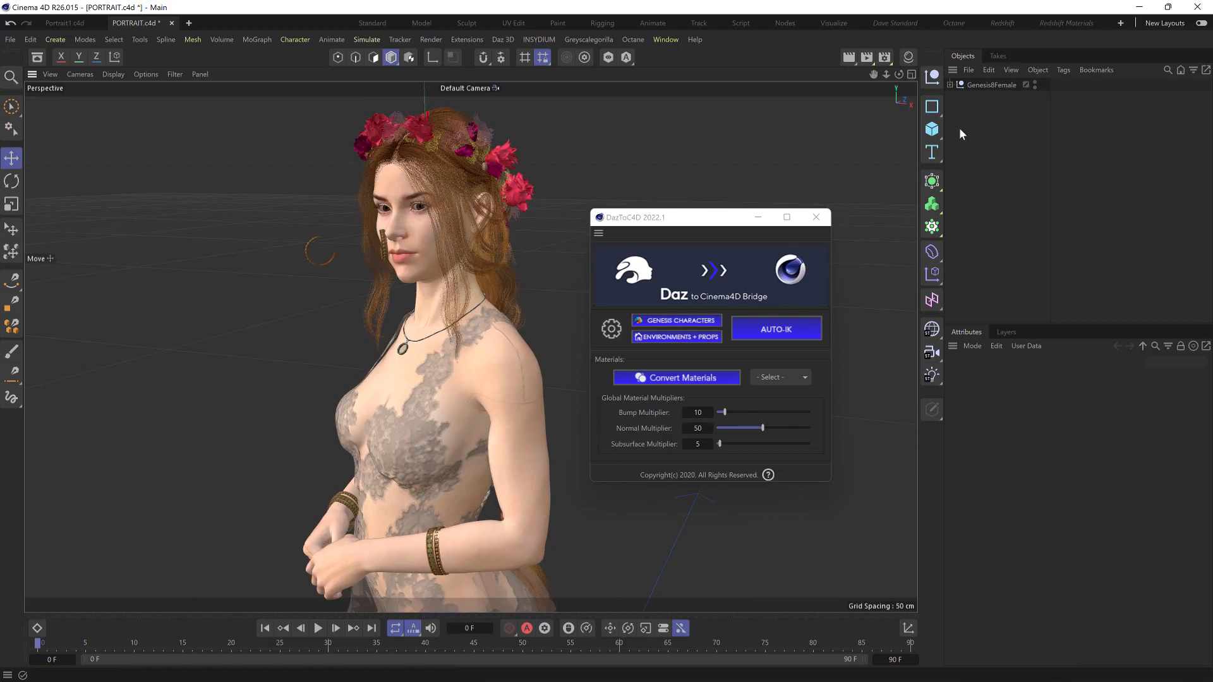
pyautogui.click(949, 85)
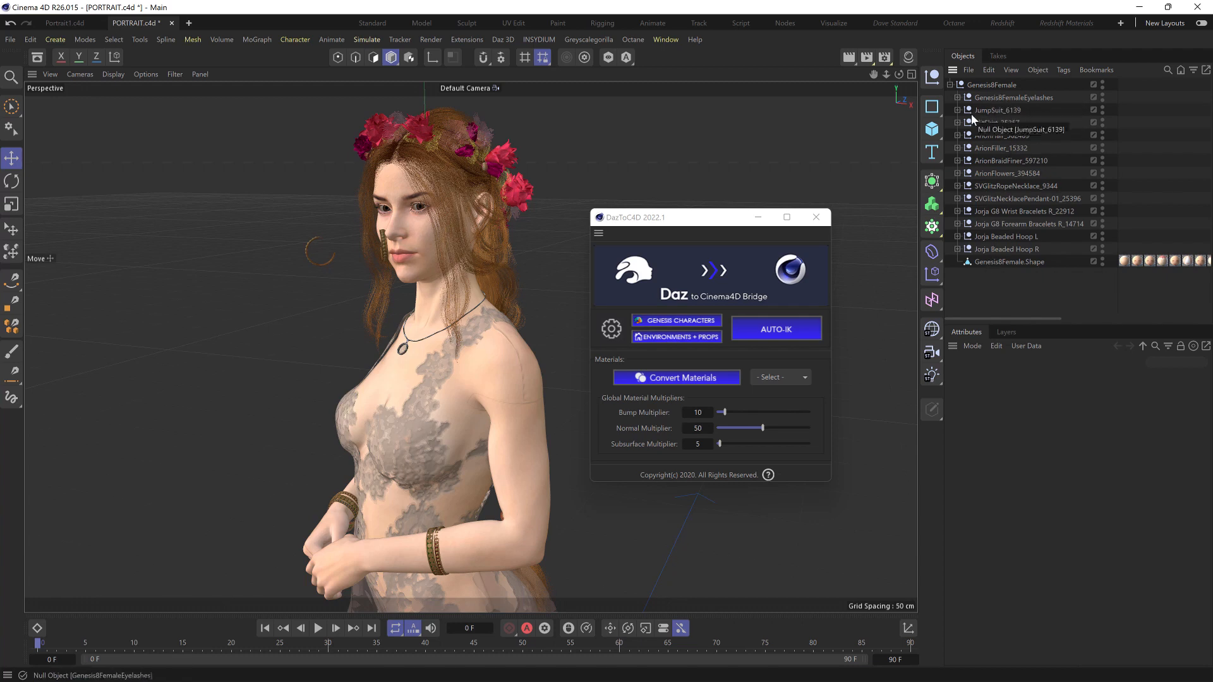
pyautogui.click(957, 97)
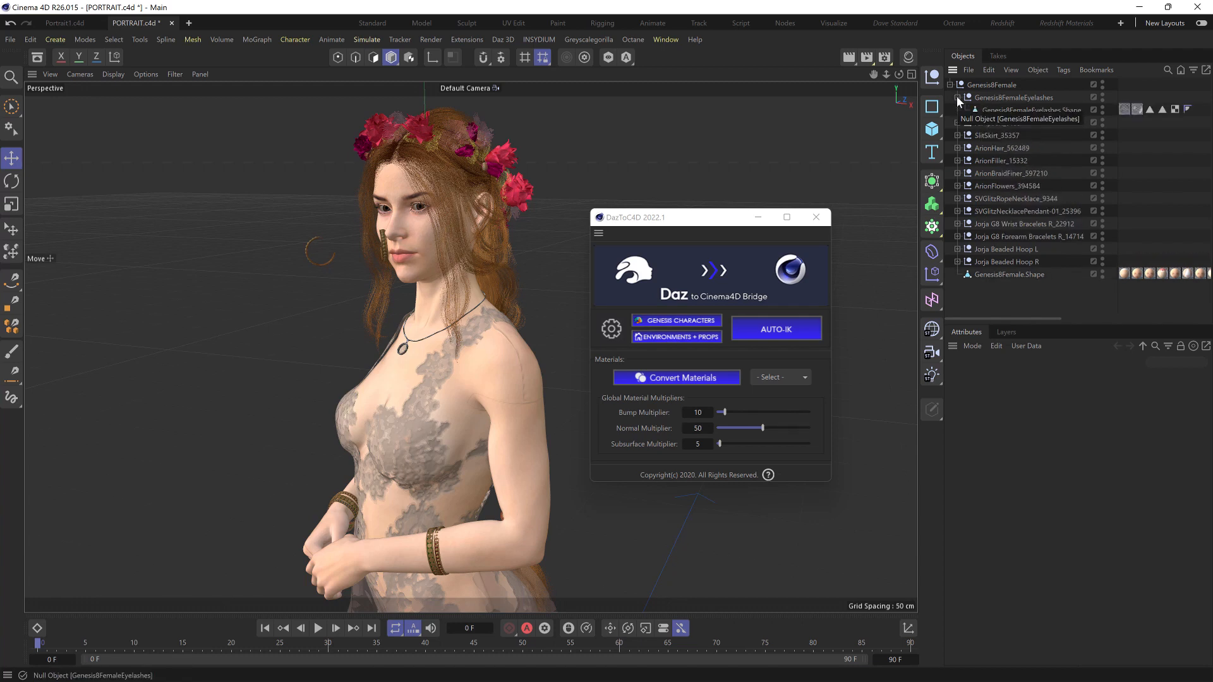
# Unfold the entire Genesis8Female hierarchy and filter the Null objects out of the object list
pyautogui.click(957, 98)
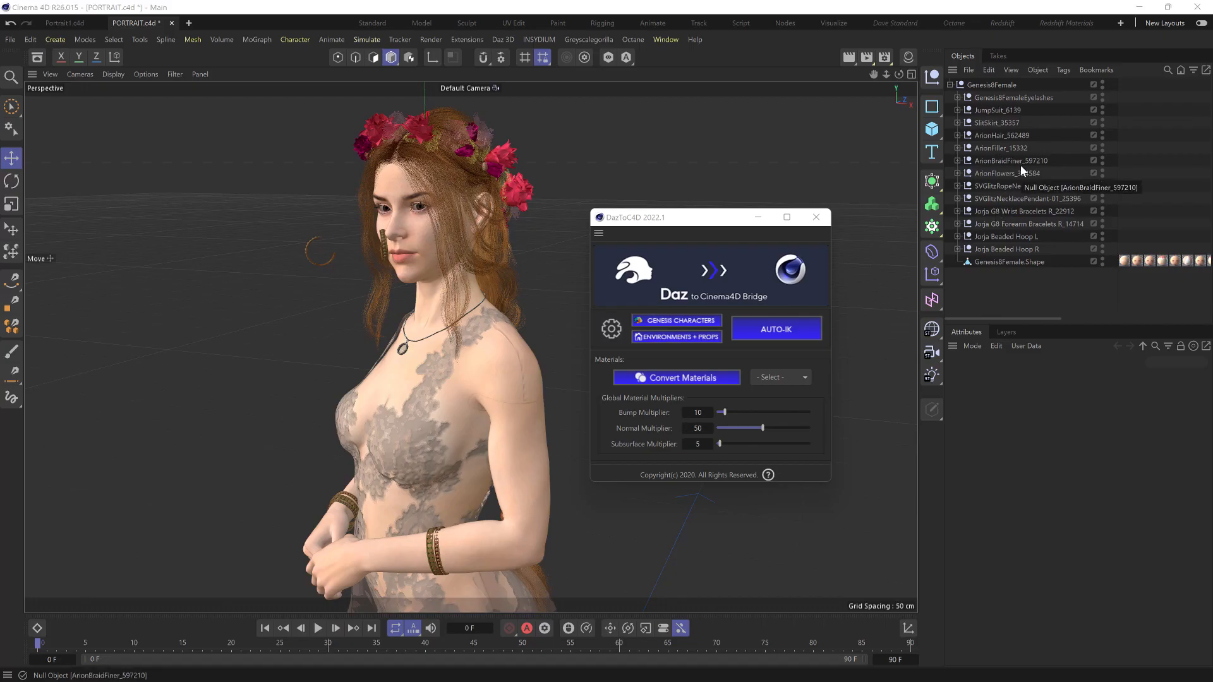
pyautogui.rightClick(1005, 158)
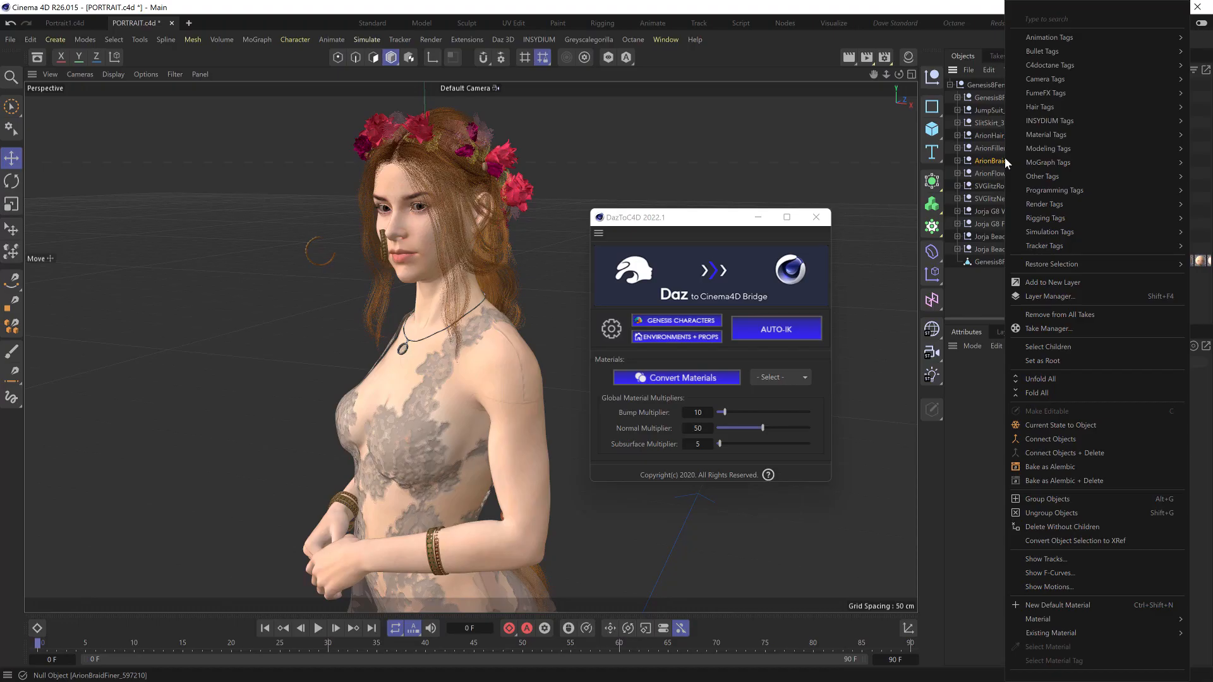
pyautogui.click(1065, 379)
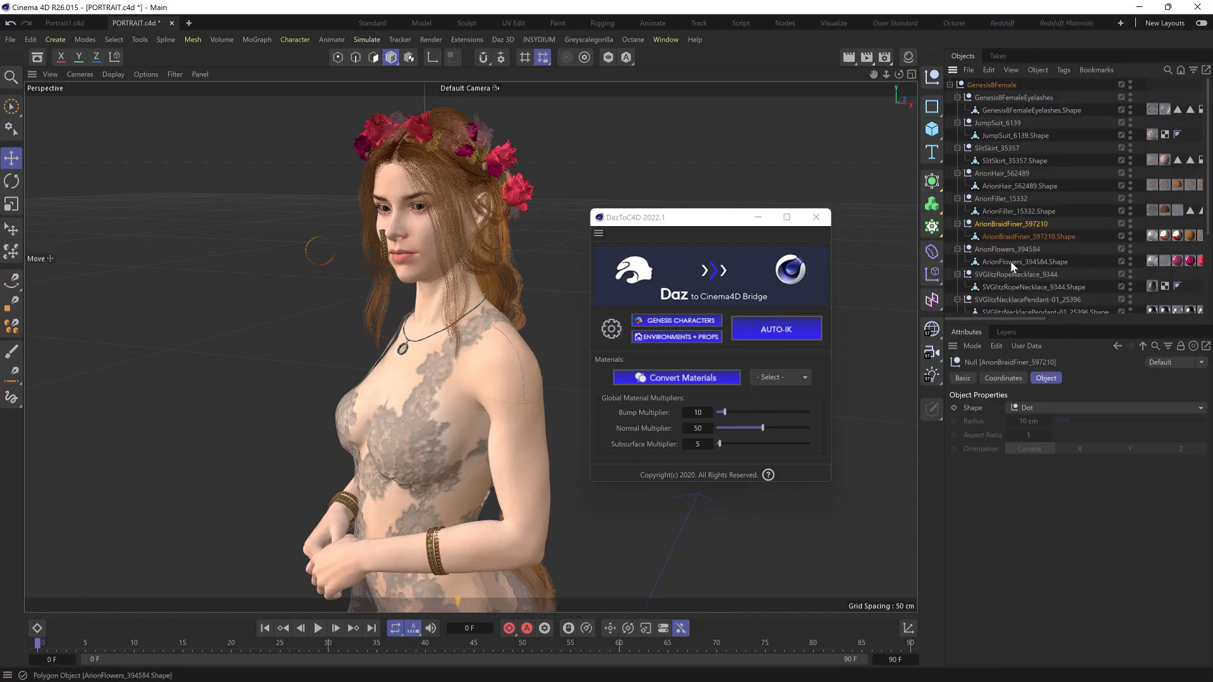
pyautogui.click(1194, 70)
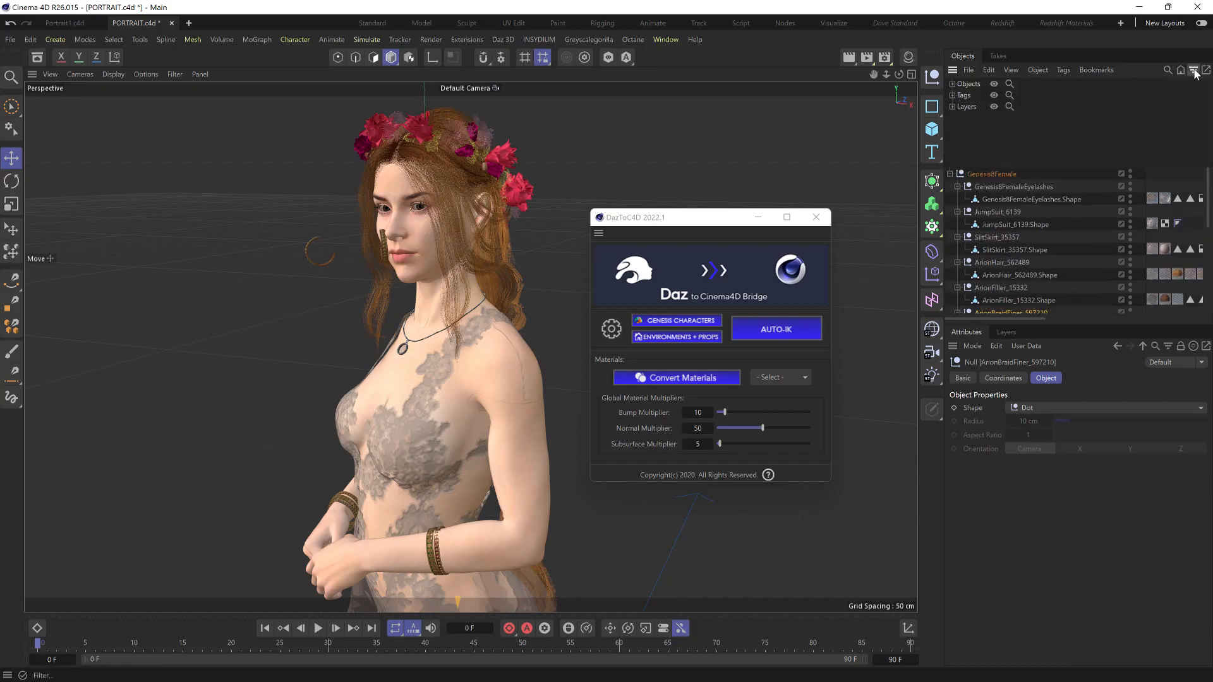
pyautogui.click(952, 83)
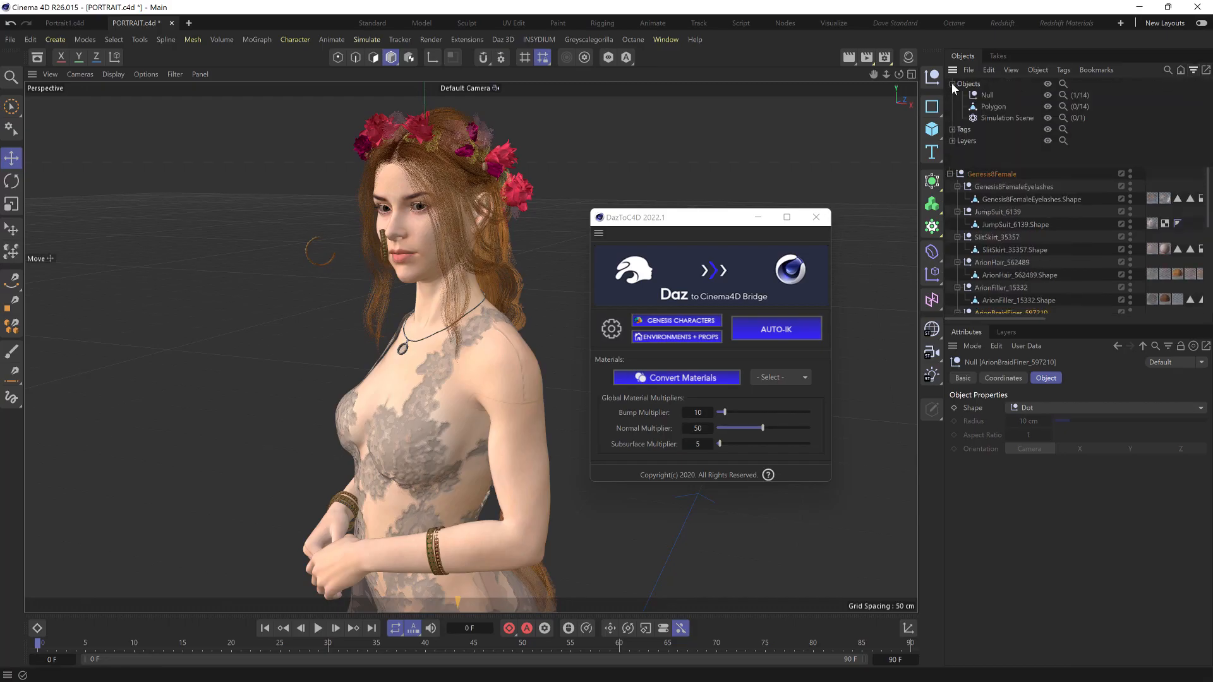
pyautogui.click(1048, 95)
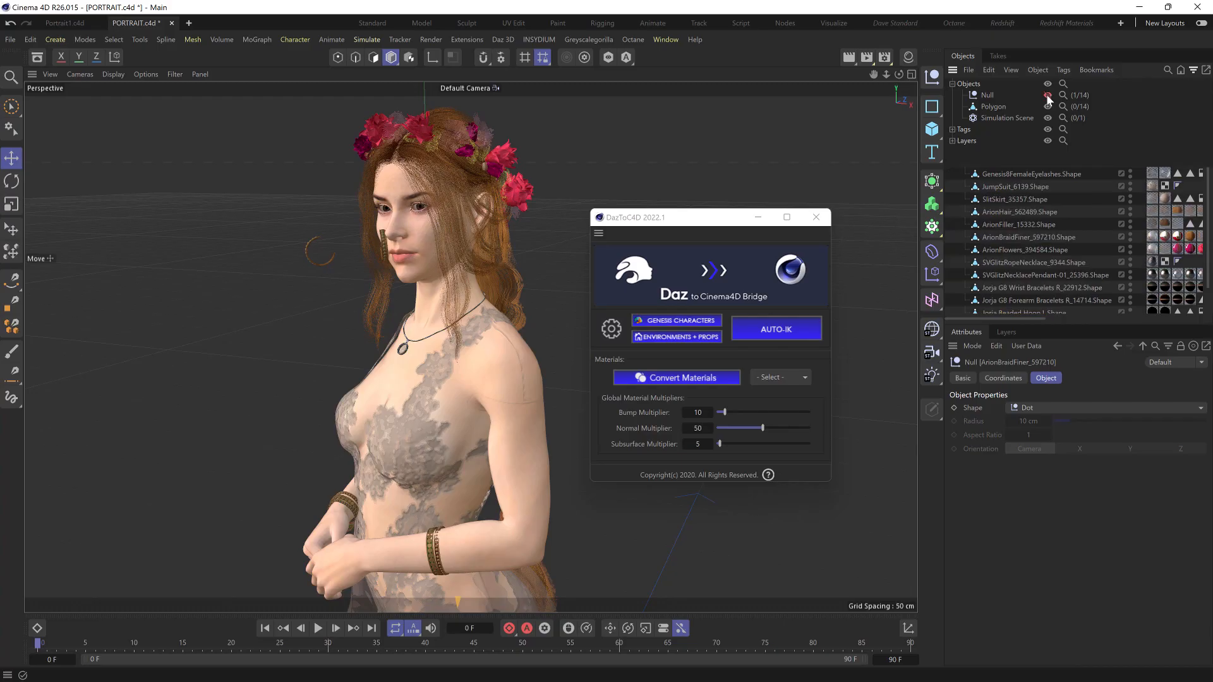
# Cut all polygon shapes from Genesis8FemaleEyelashes.Shape to Genesis8Female.Shape, show Nulls again and paste the shapes outside the Genesis8Female hierarchy
pyautogui.click(1010, 174)
pyautogui.scroll(-2, 1011, 176)
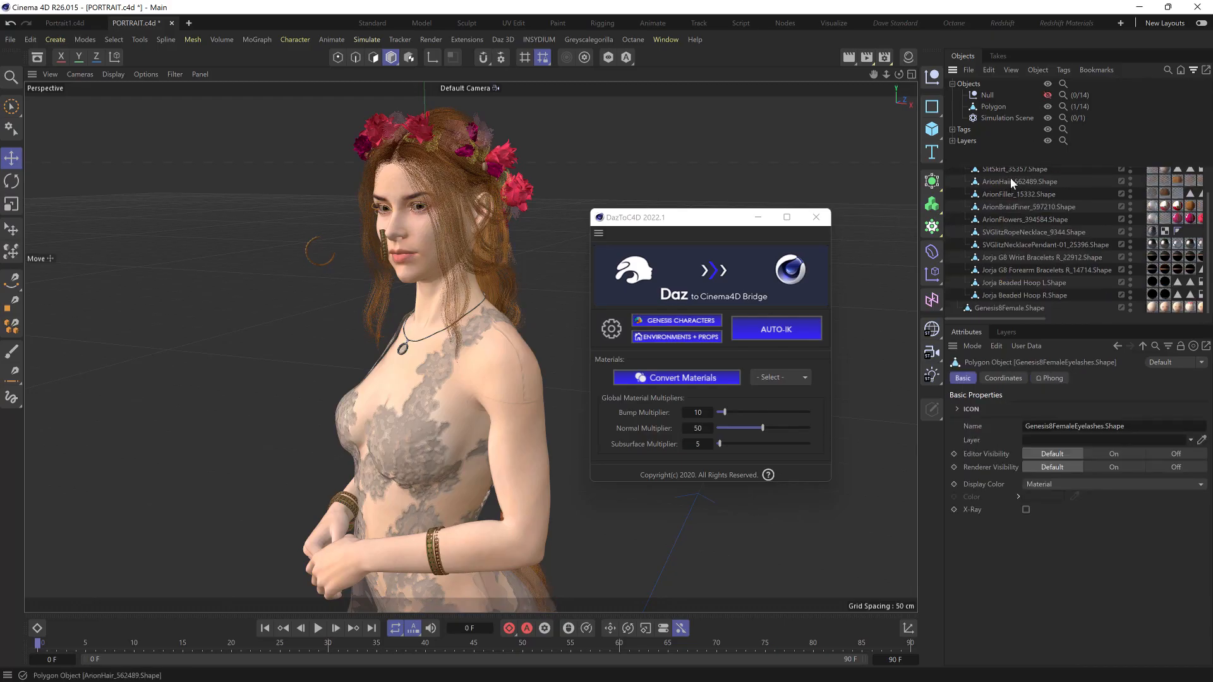
pyautogui.keyDown('shift'); pyautogui.click(1006, 305); pyautogui.keyUp('shift')
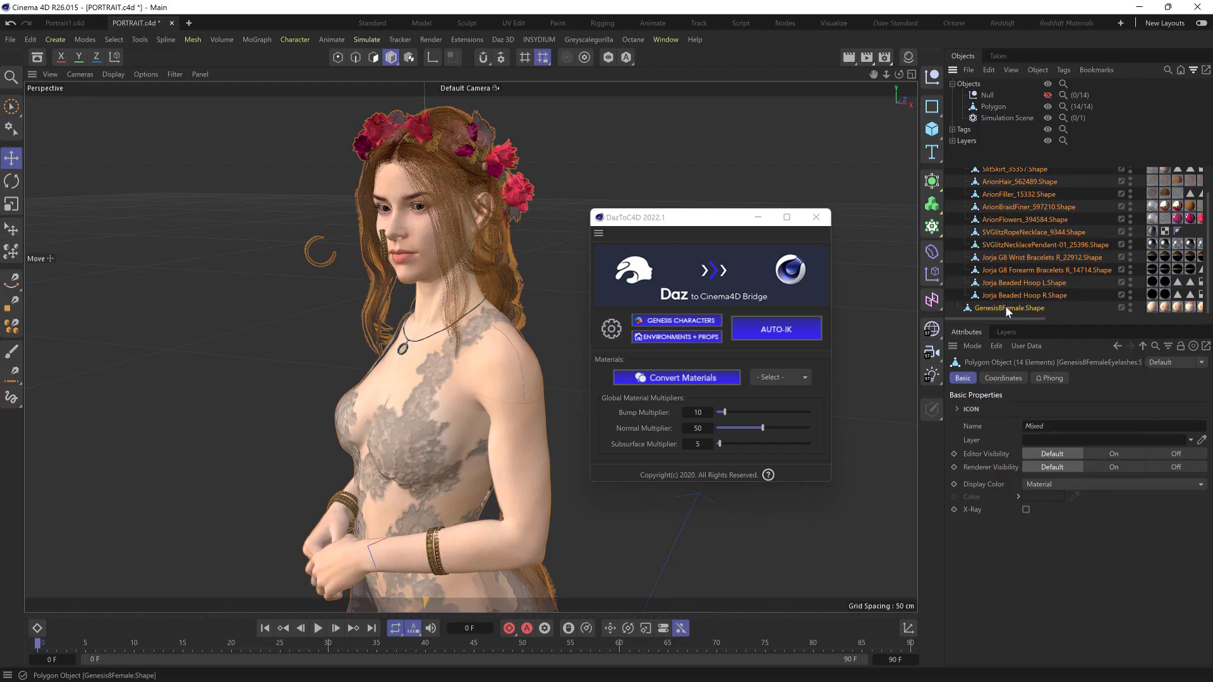
pyautogui.press('Delete')
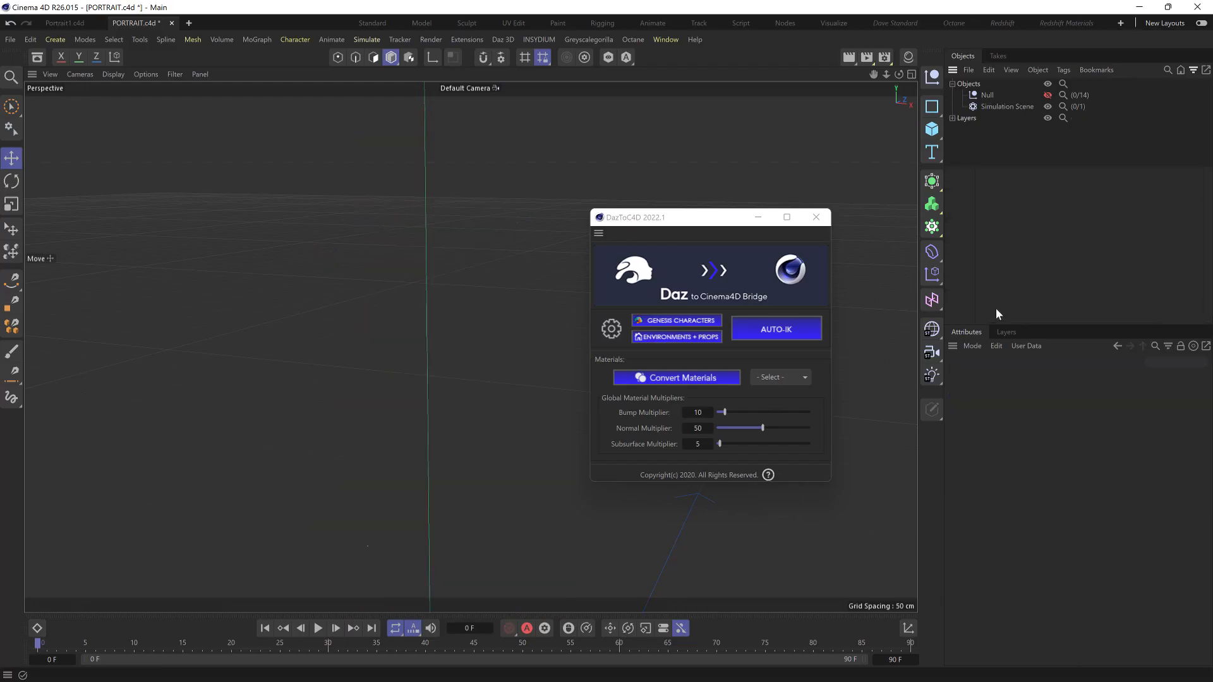
pyautogui.click(1048, 96)
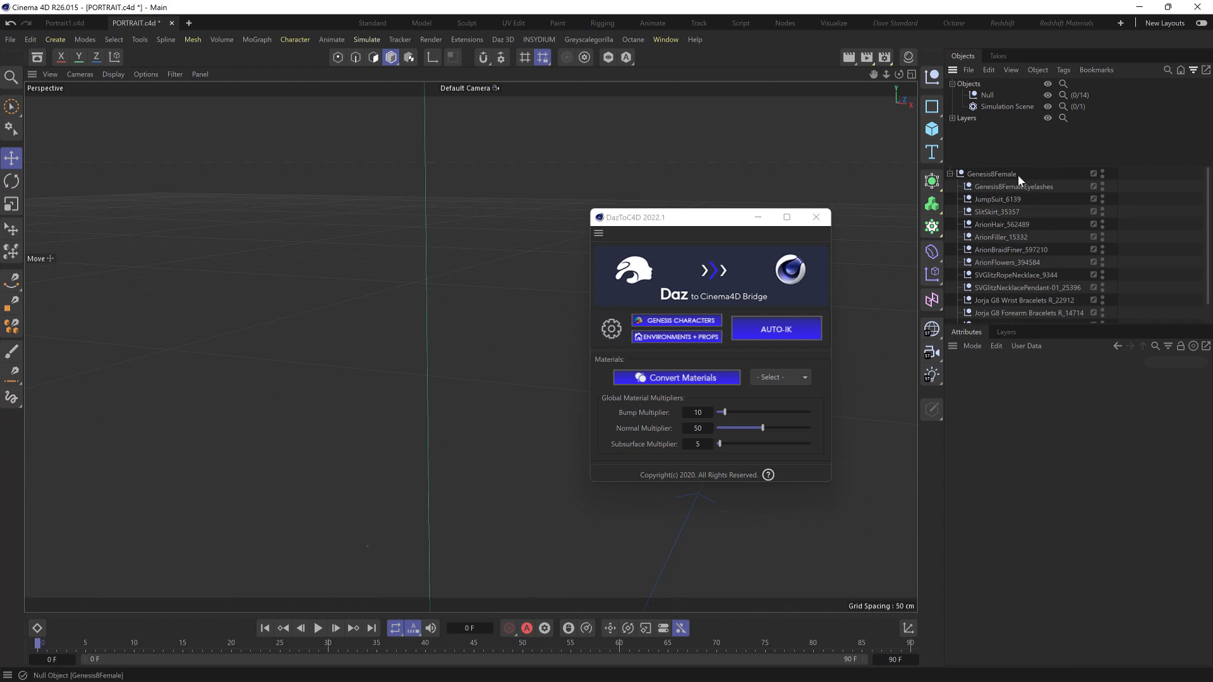
pyautogui.hotkey('ctrl', 'z')
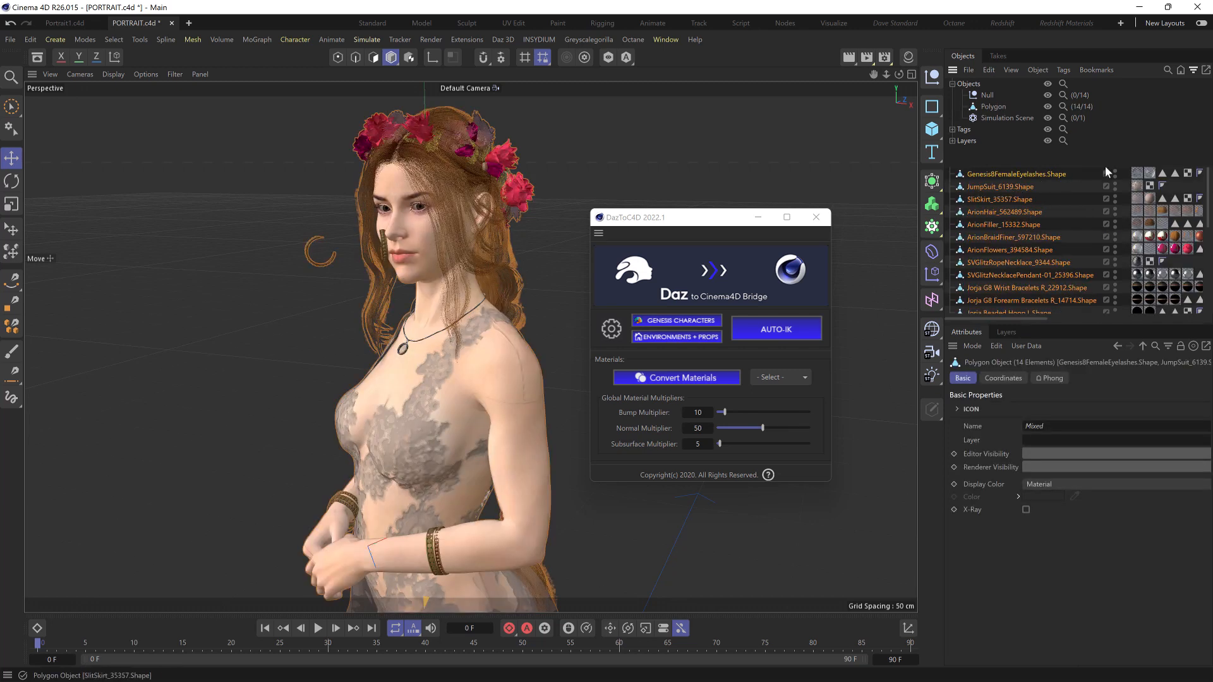
# Close the object filter and delete the emptied Genesis8Female null together with all its child nulls
pyautogui.click(1193, 69)
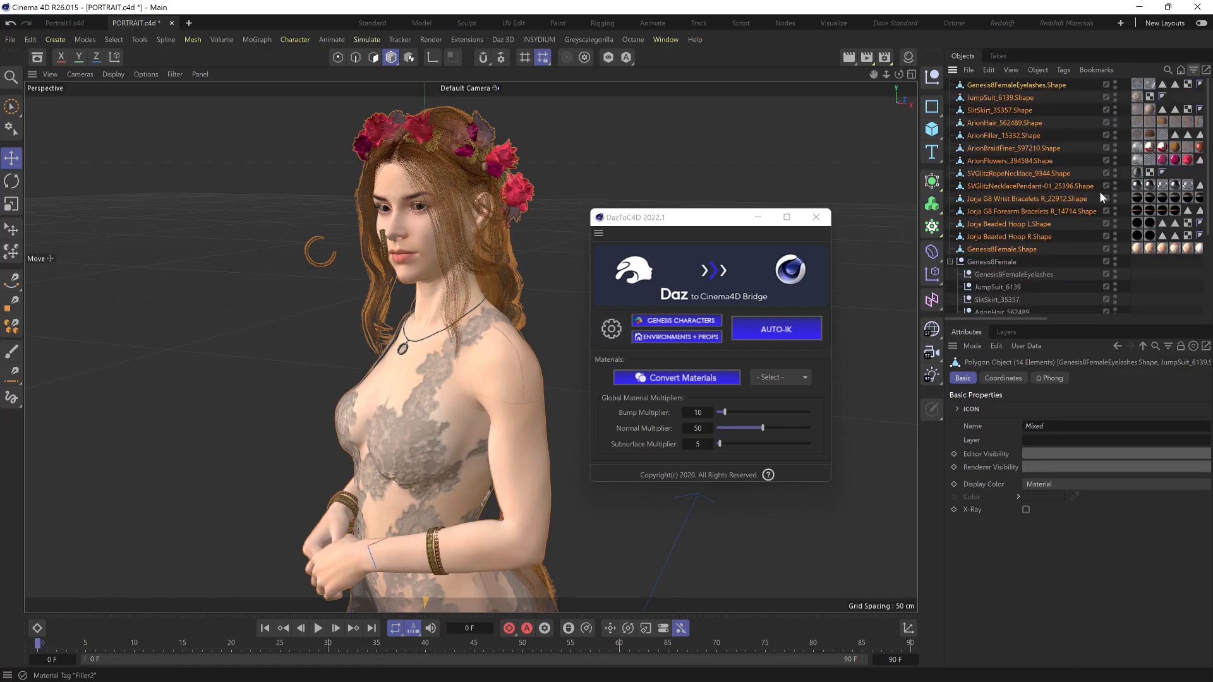
pyautogui.click(985, 261)
pyautogui.scroll(-5, 983, 259)
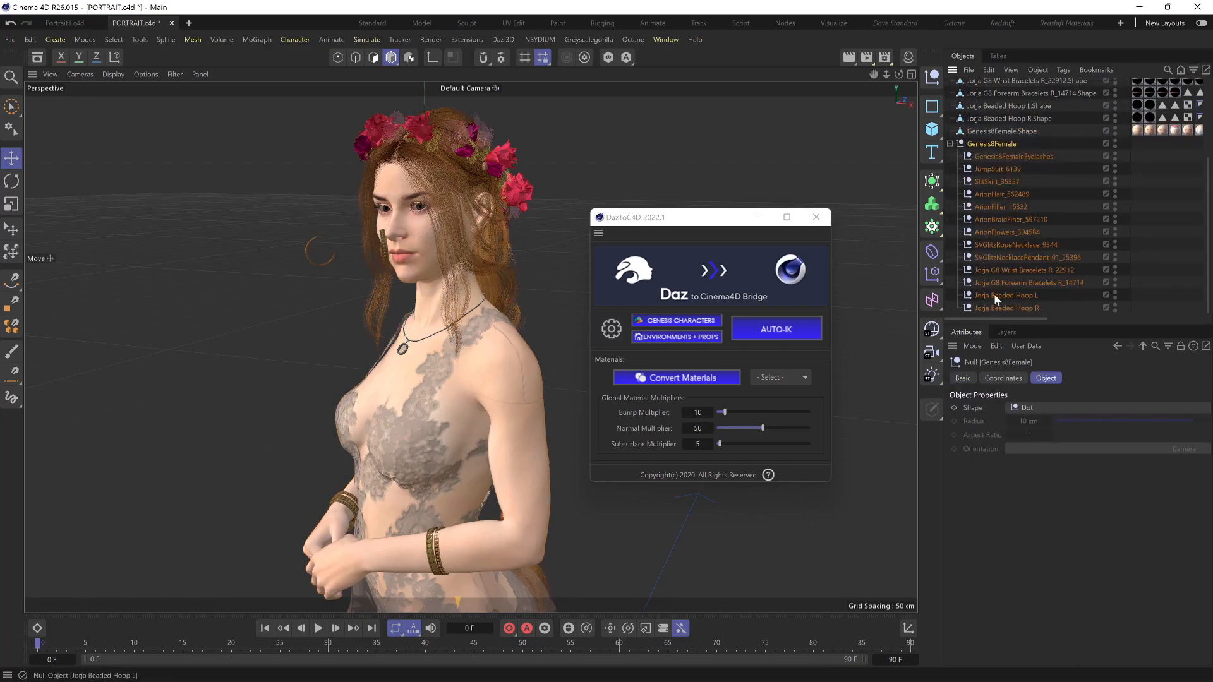
pyautogui.press('Delete')
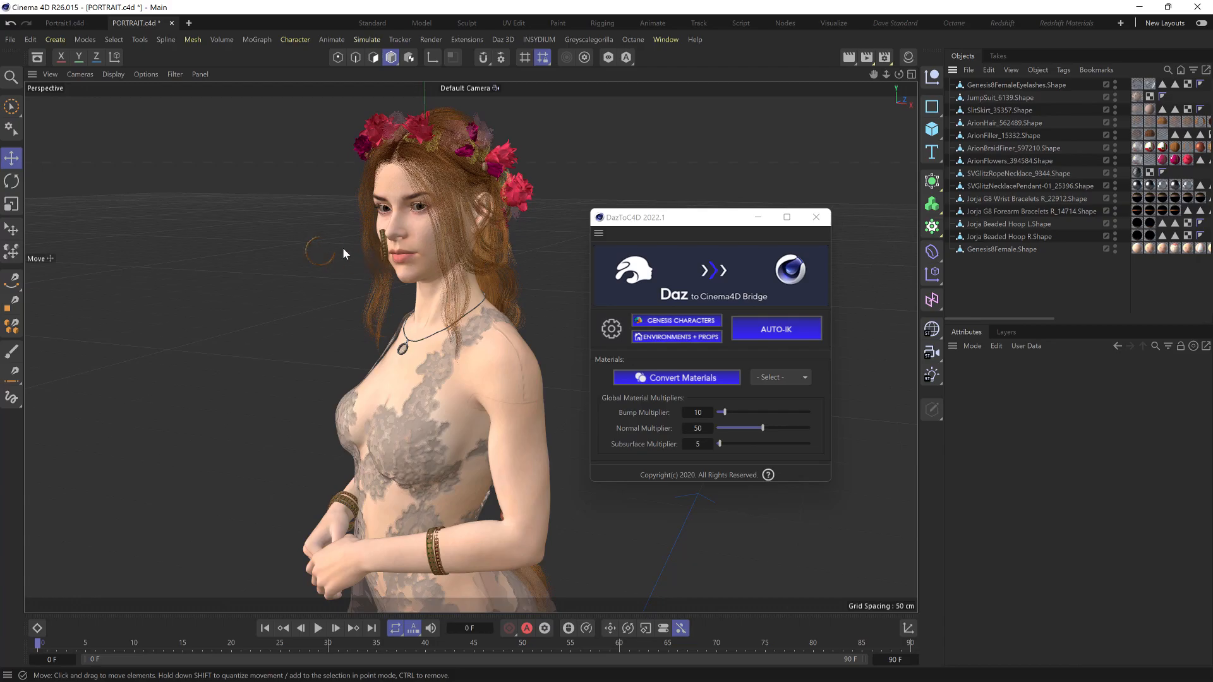
# Inspect the misplaced hoop earring, switch to the Portrait1.c4d project, select its left hoop and reveal it in the object hierarchy
pyautogui.click(381, 252)
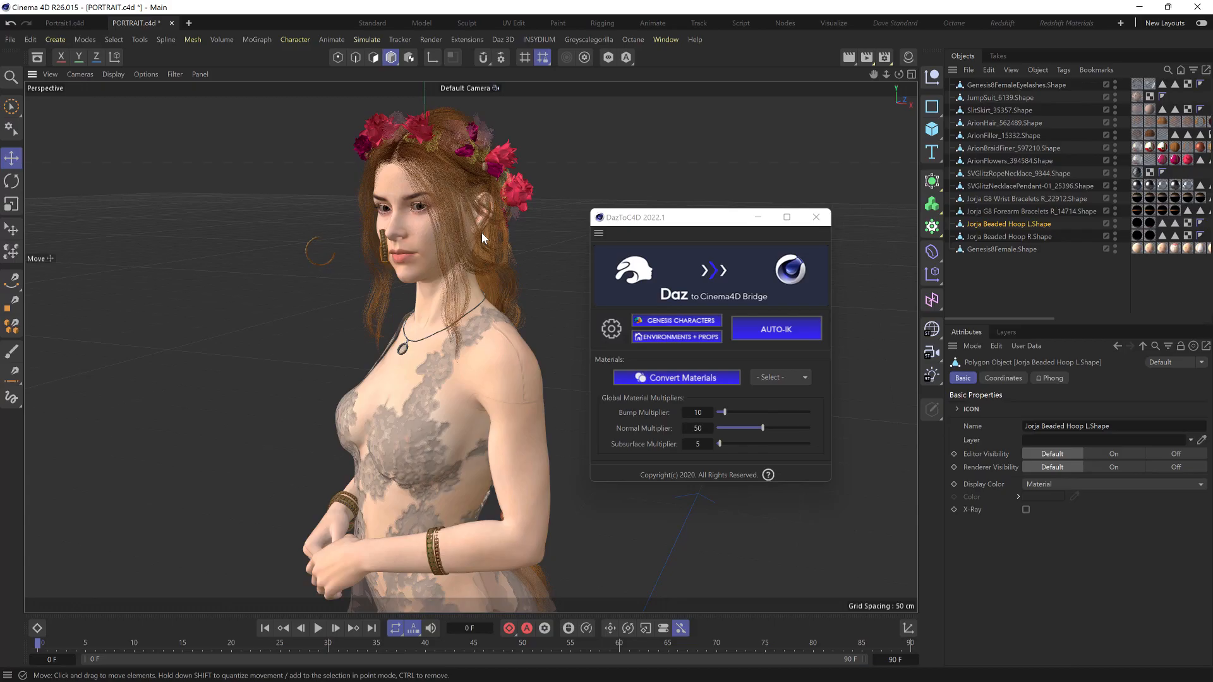
pyautogui.click(70, 21)
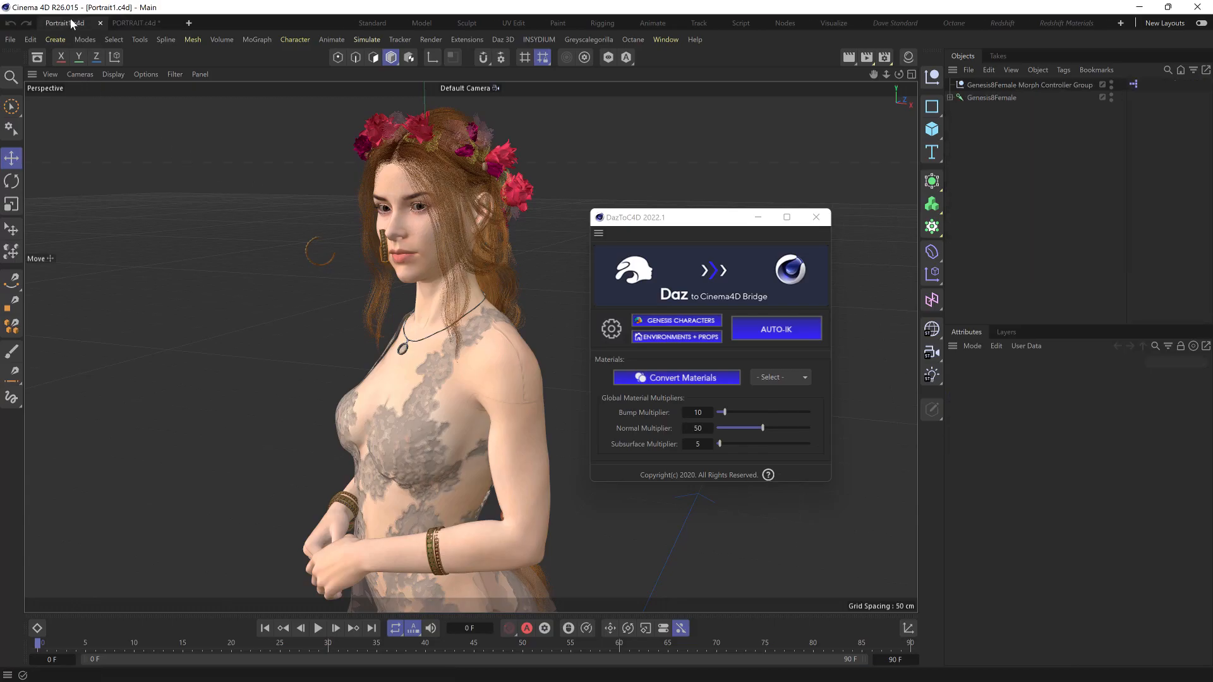
pyautogui.click(503, 244)
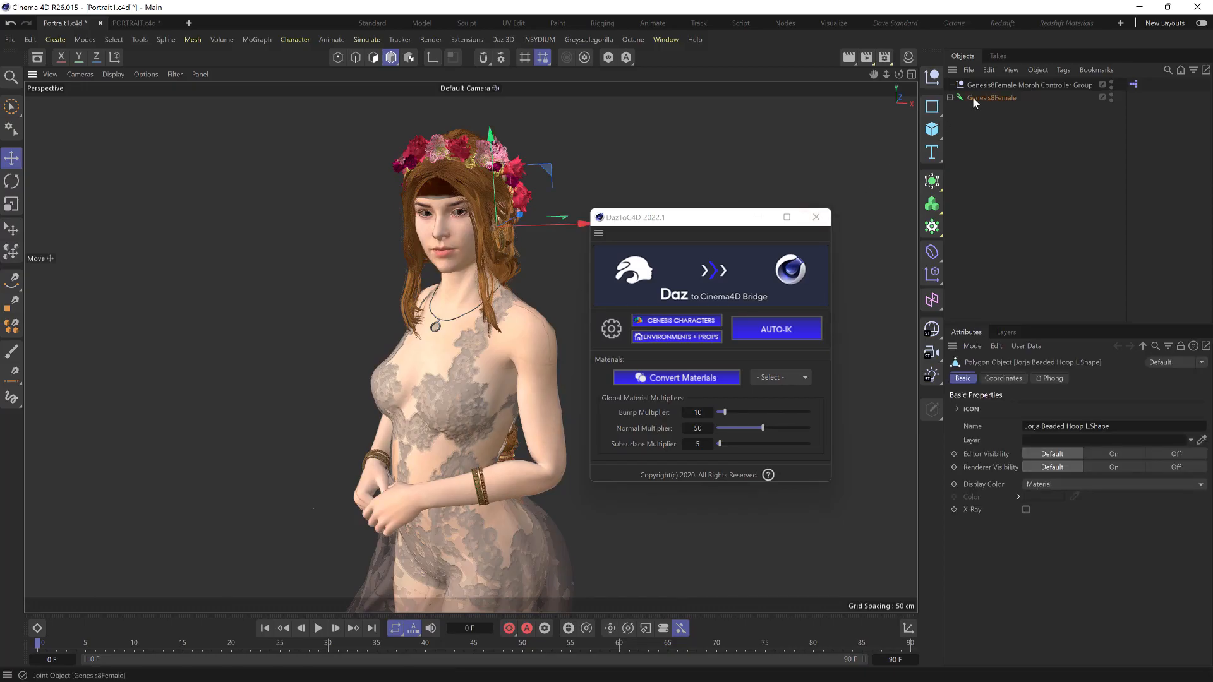
pyautogui.click(951, 96)
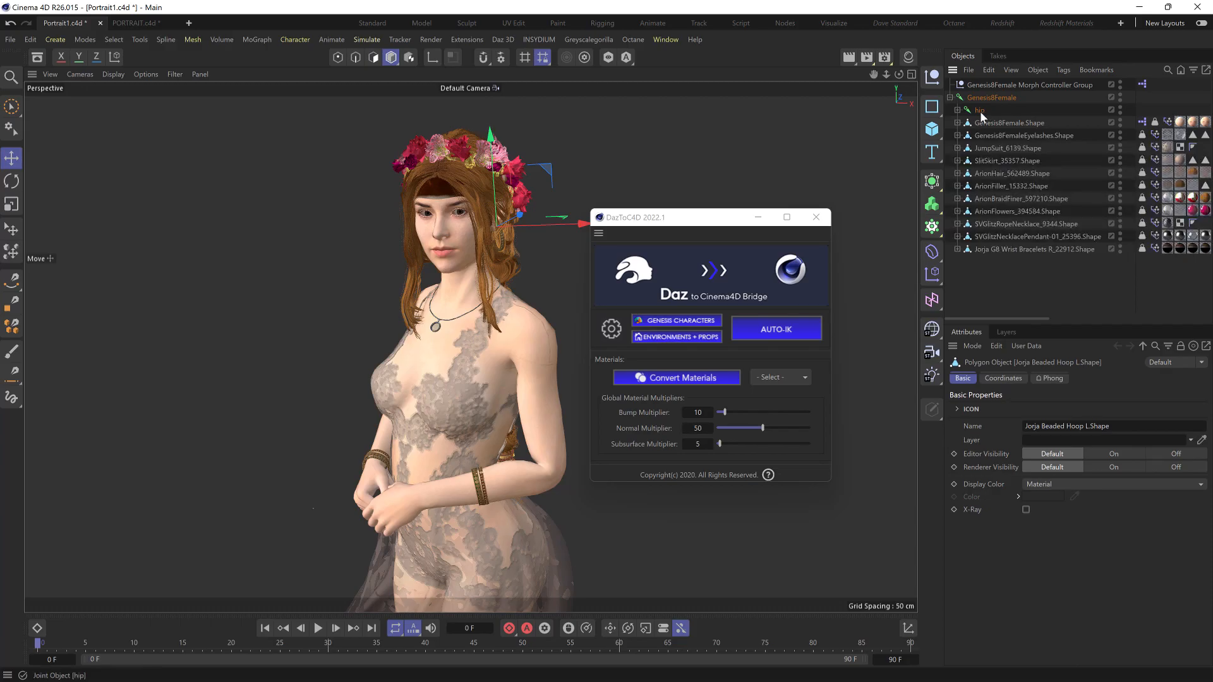
pyautogui.click(1010, 69)
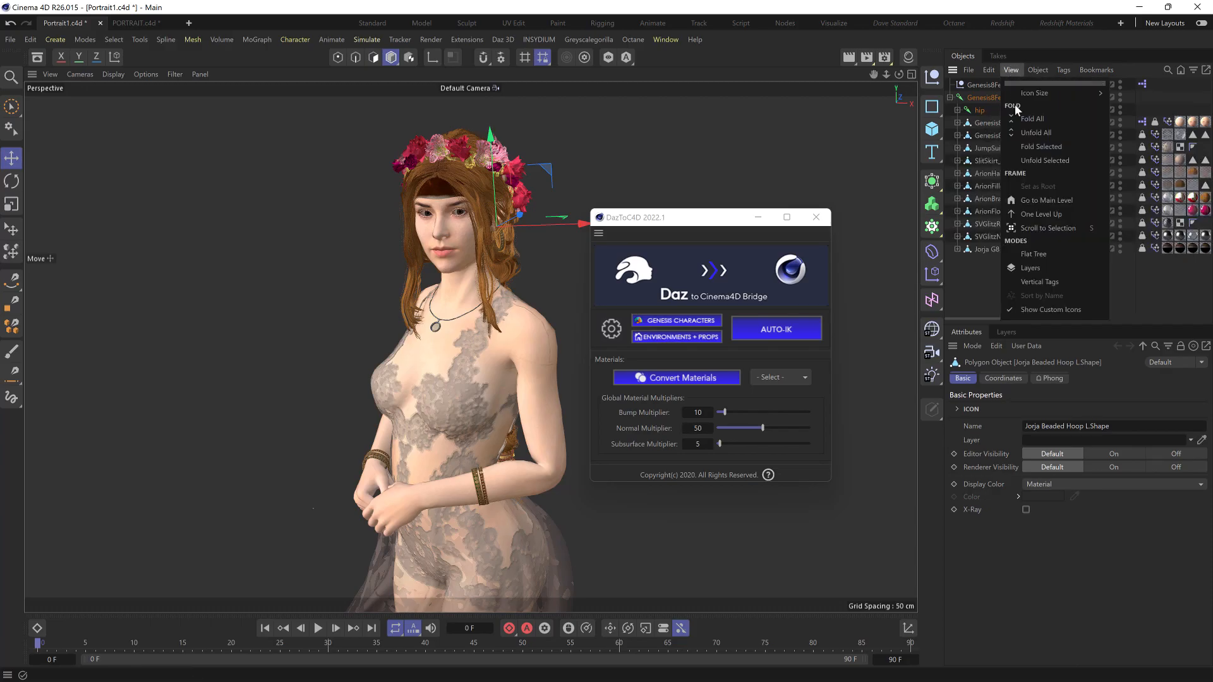
pyautogui.click(1051, 230)
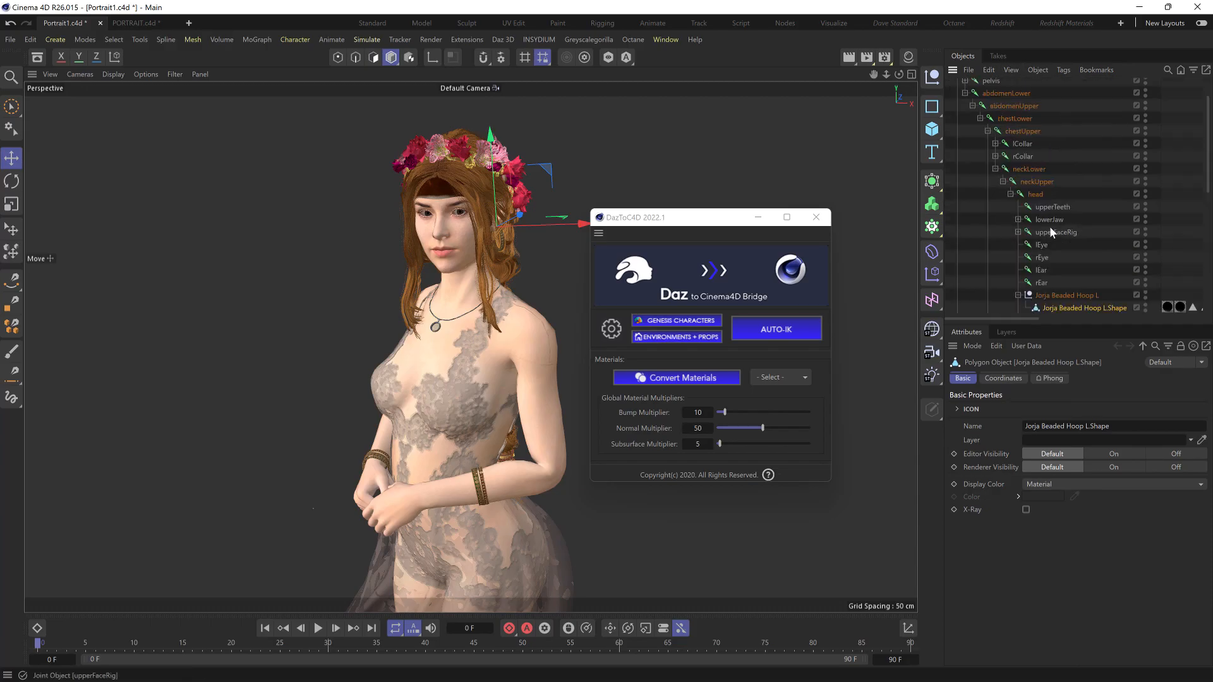
# Remove the material tags from Jorja Beaded Hoop L.Shape and Jorja Beaded Hoop R.Shape in Portrait1.c4d
pyautogui.click(1019, 245)
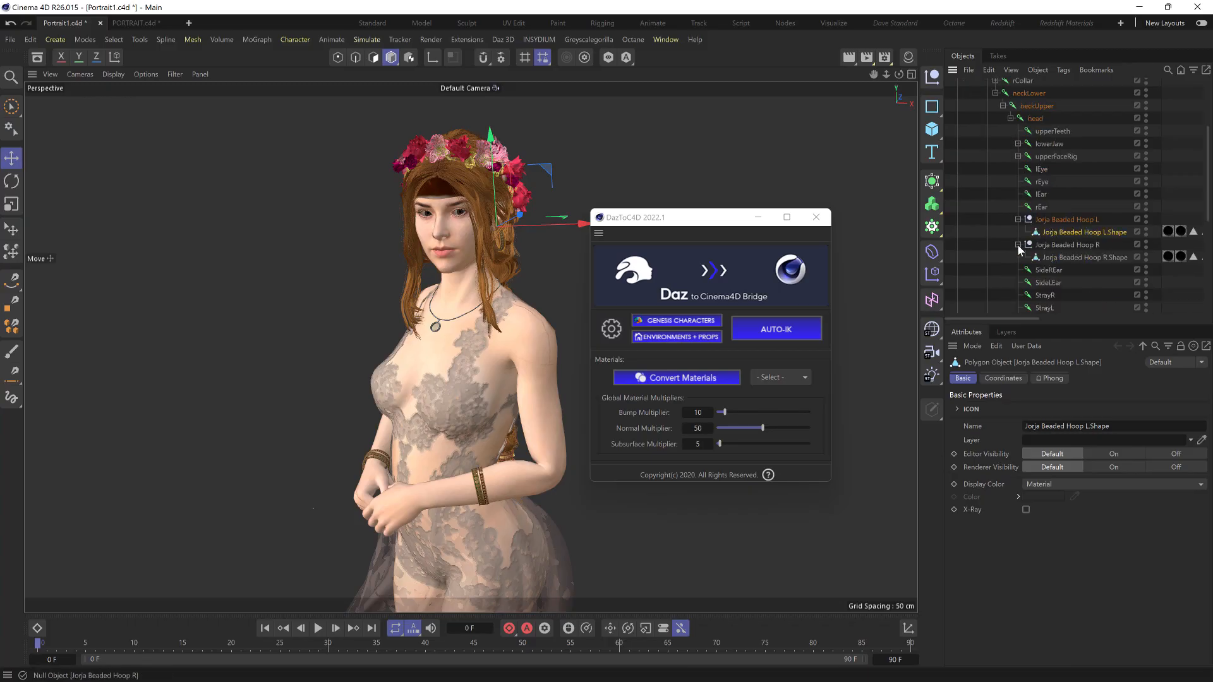
pyautogui.keyDown('ctrl'); pyautogui.click(1054, 258); pyautogui.keyUp('ctrl')
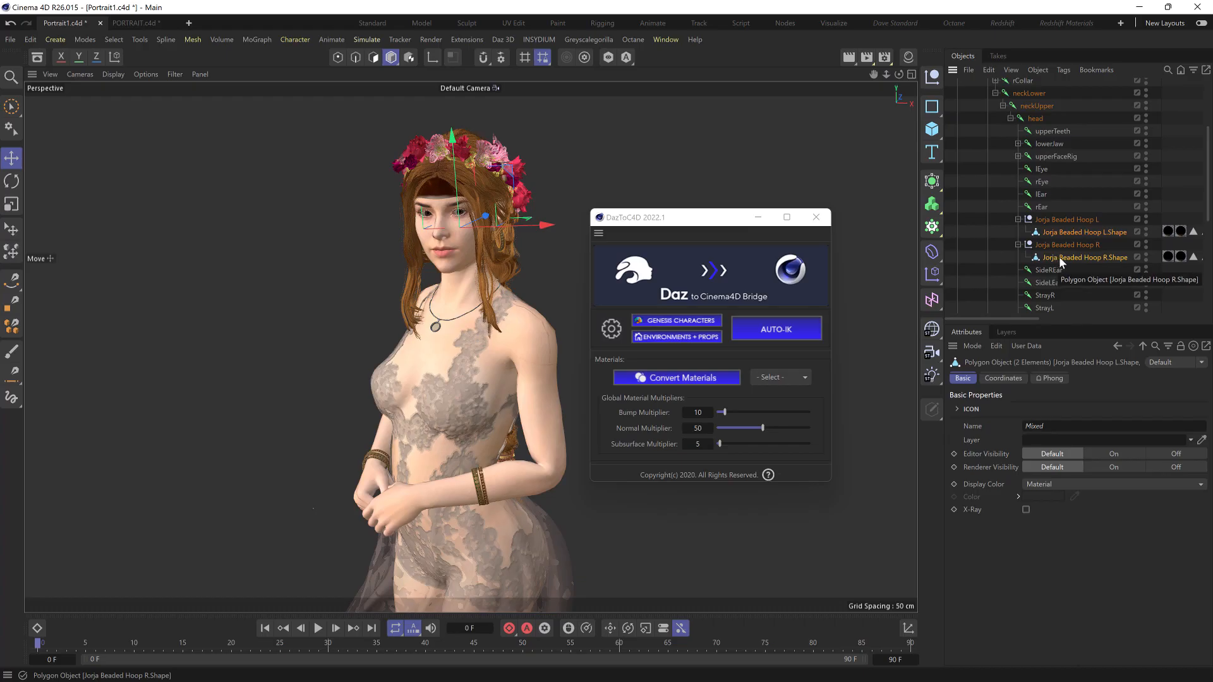
pyautogui.moveTo(1184, 213); pyautogui.dragTo(1167, 269)
pyautogui.press('Delete')
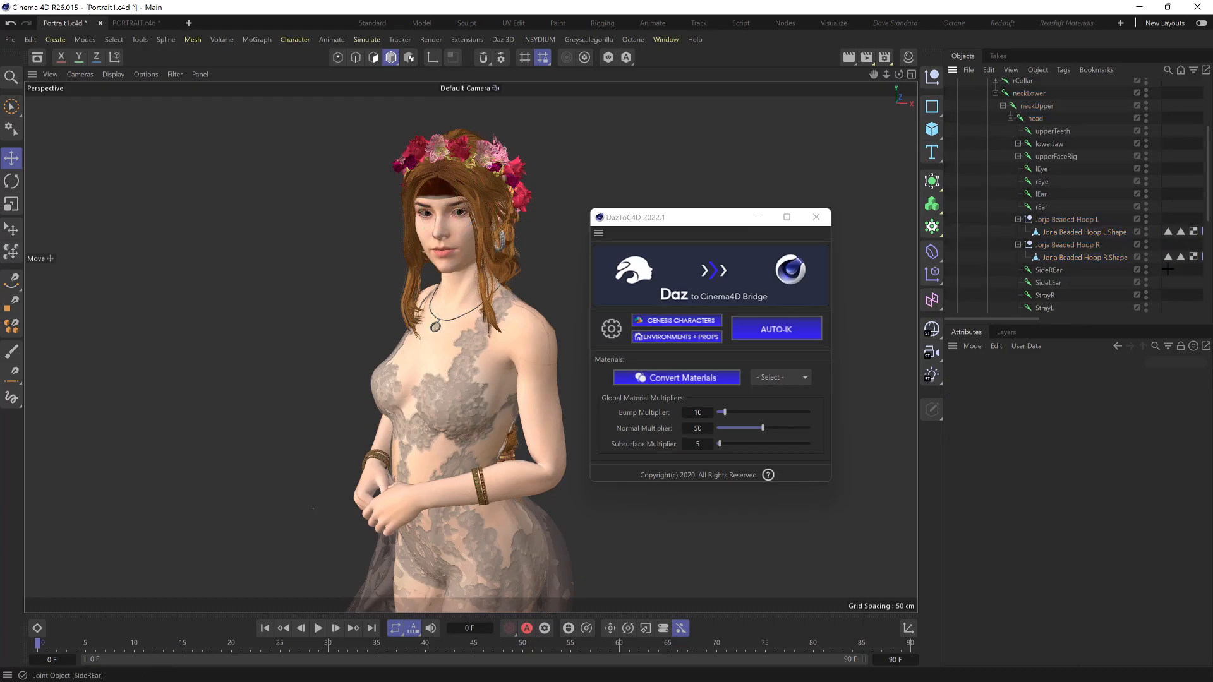
# Copy both Jorja Beaded Hoop shapes from Portrait1.c4d and paste them into PORTRAIT.c4d
pyautogui.click(1061, 233)
pyautogui.keyDown('ctrl'); pyautogui.click(1056, 259); pyautogui.keyUp('ctrl')
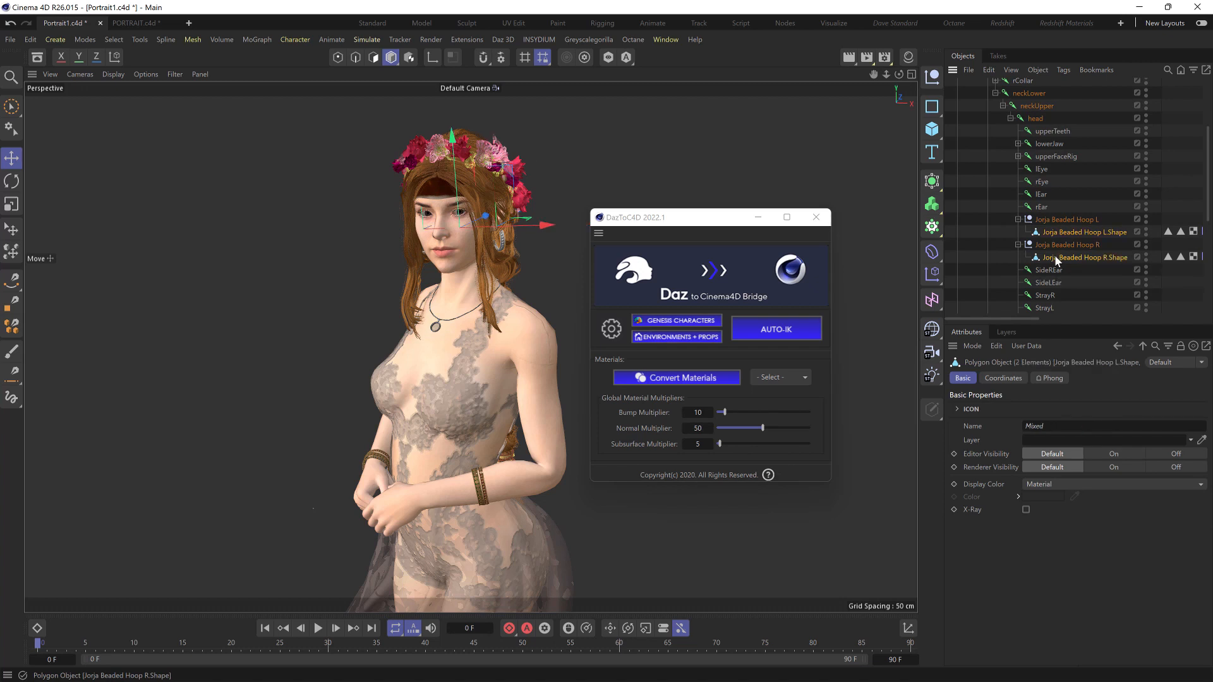
pyautogui.click(139, 24)
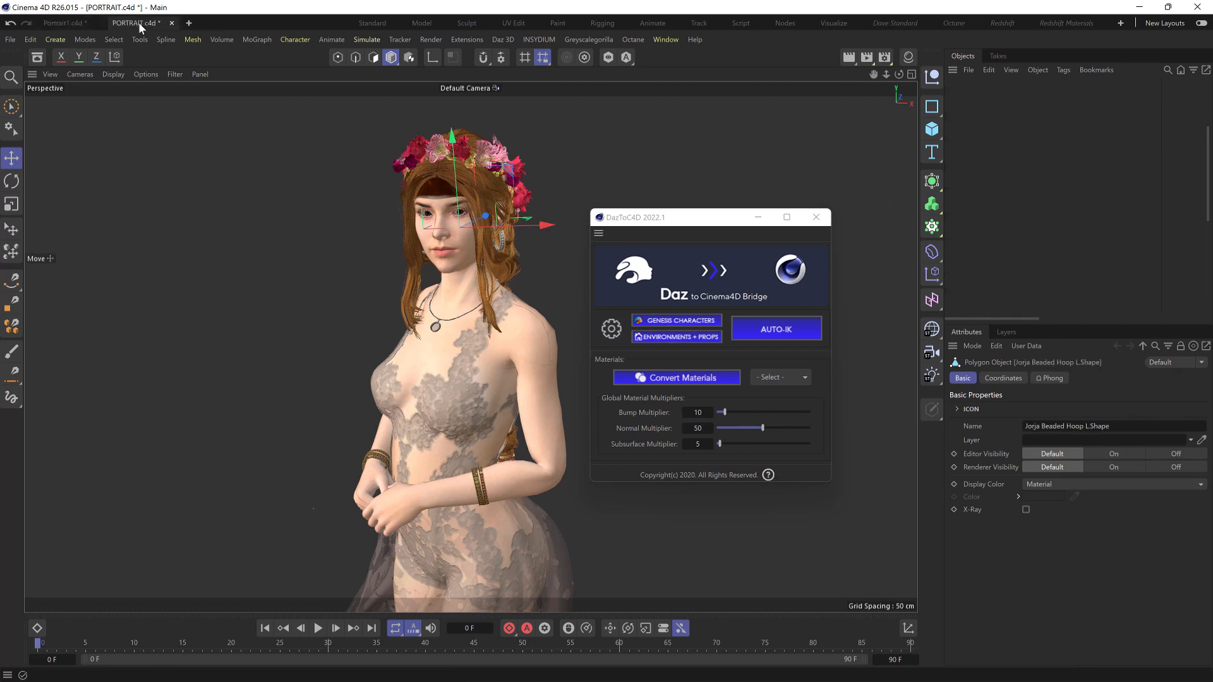
pyautogui.click(1003, 260)
pyautogui.hotkey('ctrl', 'v')
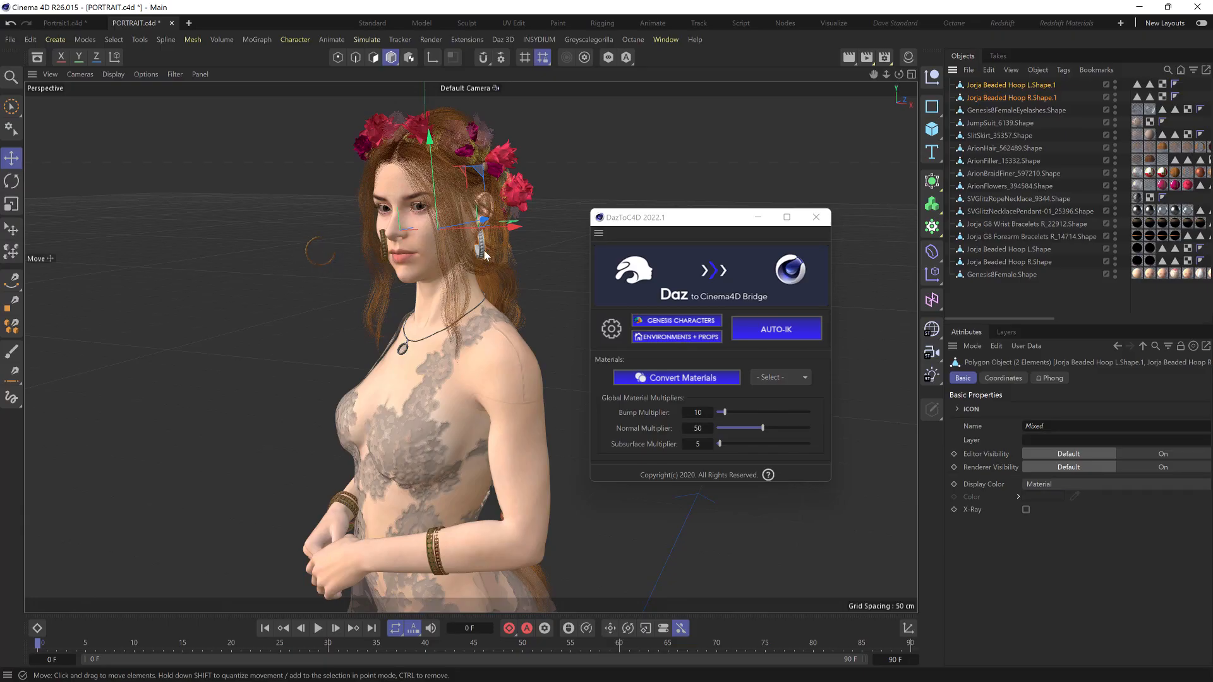
# Place the original hoop shapes directly below the pasted ones and transfer their beads and hoop material tags to the matching pasted hoops
pyautogui.click(986, 250)
pyautogui.keyDown('ctrl'); pyautogui.click(986, 259); pyautogui.keyUp('ctrl')
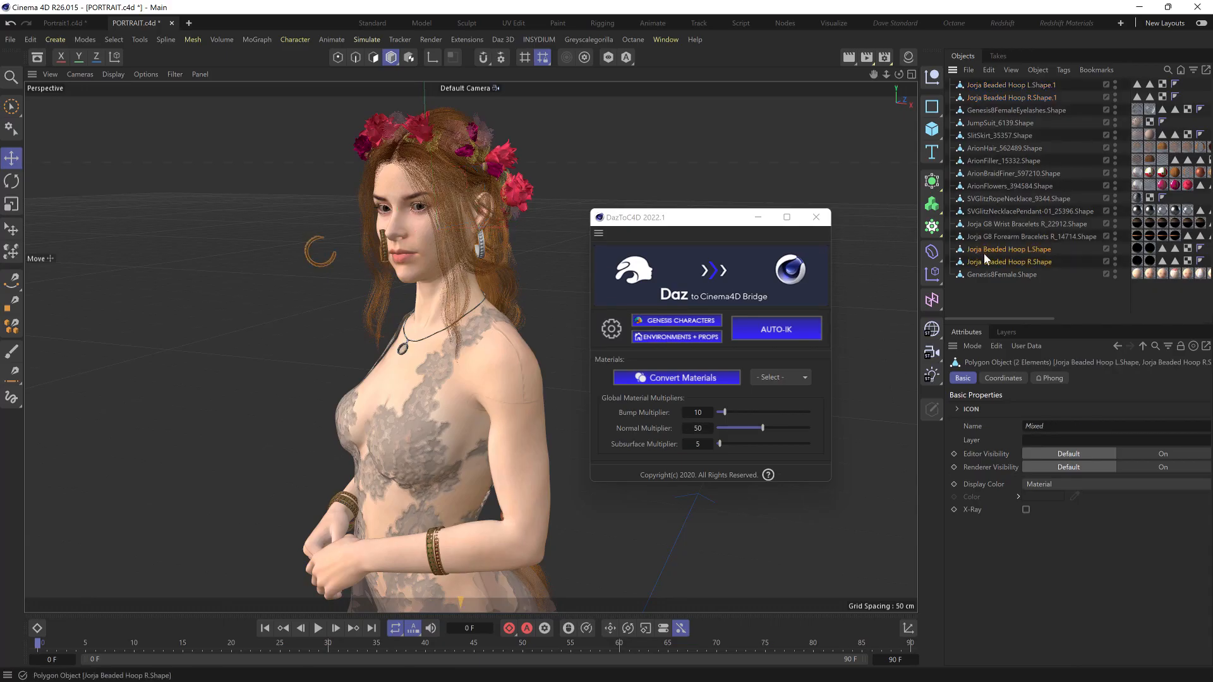
pyautogui.moveTo(984, 253); pyautogui.dragTo(988, 104)
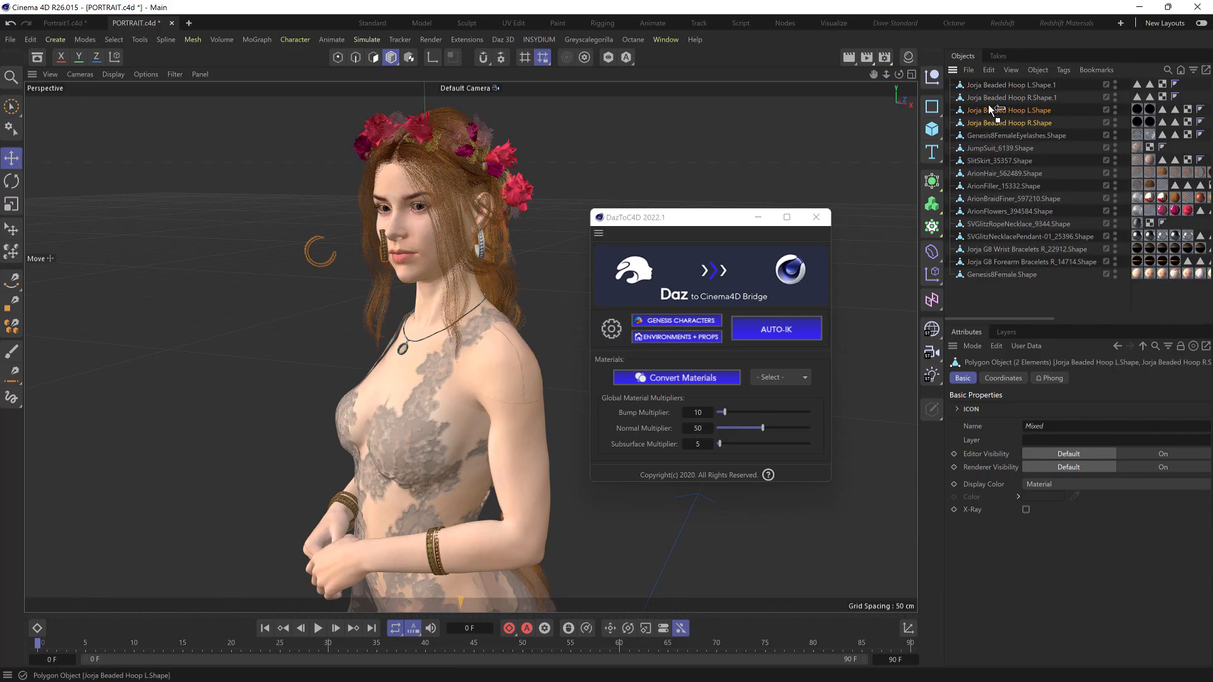
pyautogui.click(1138, 110)
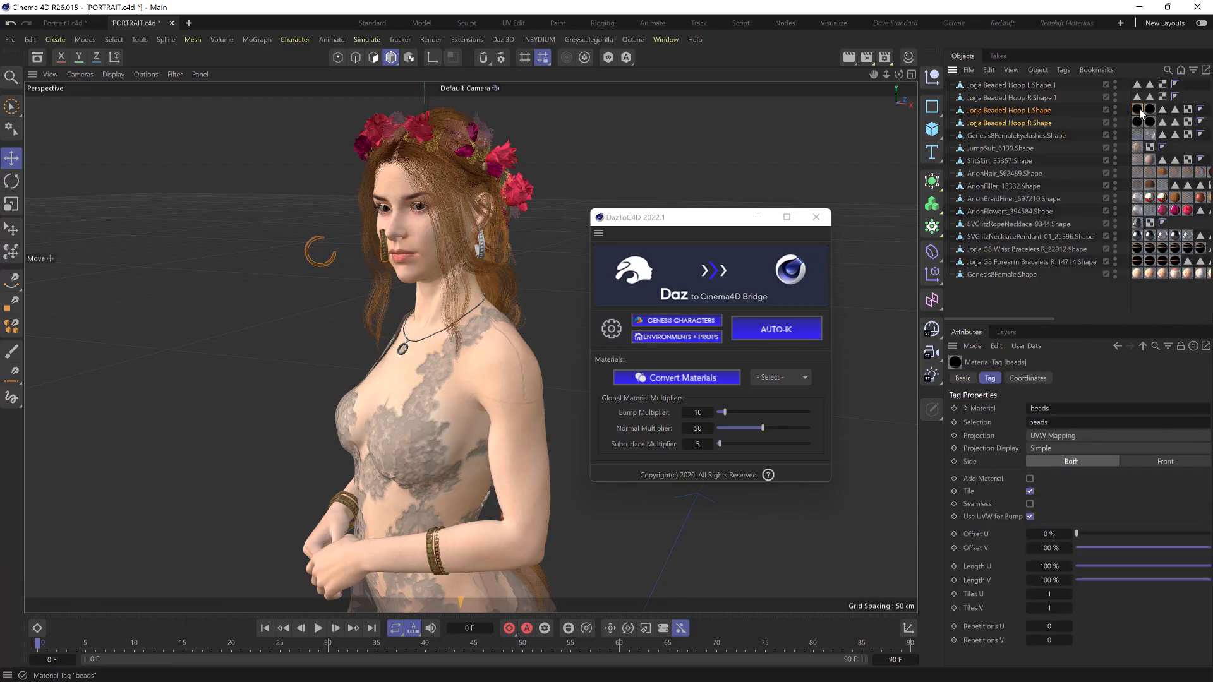
pyautogui.keyDown('shift'); pyautogui.click(1150, 110); pyautogui.keyUp('shift')
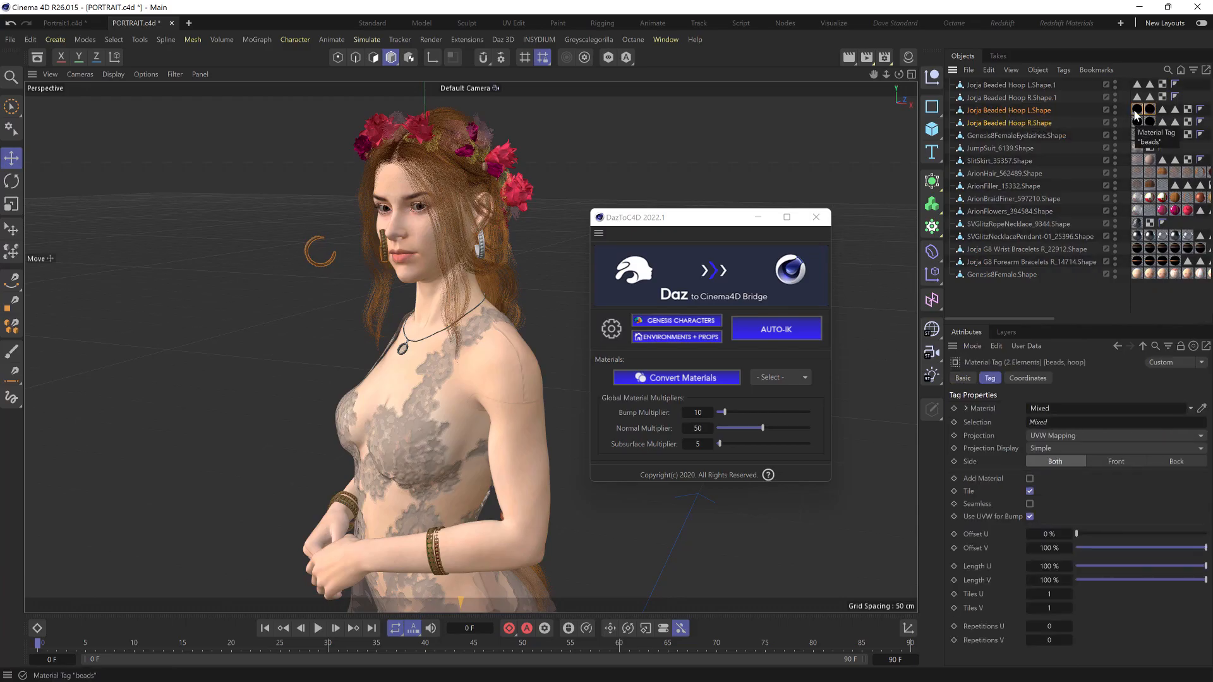
pyautogui.moveTo(1135, 113); pyautogui.dragTo(1137, 86)
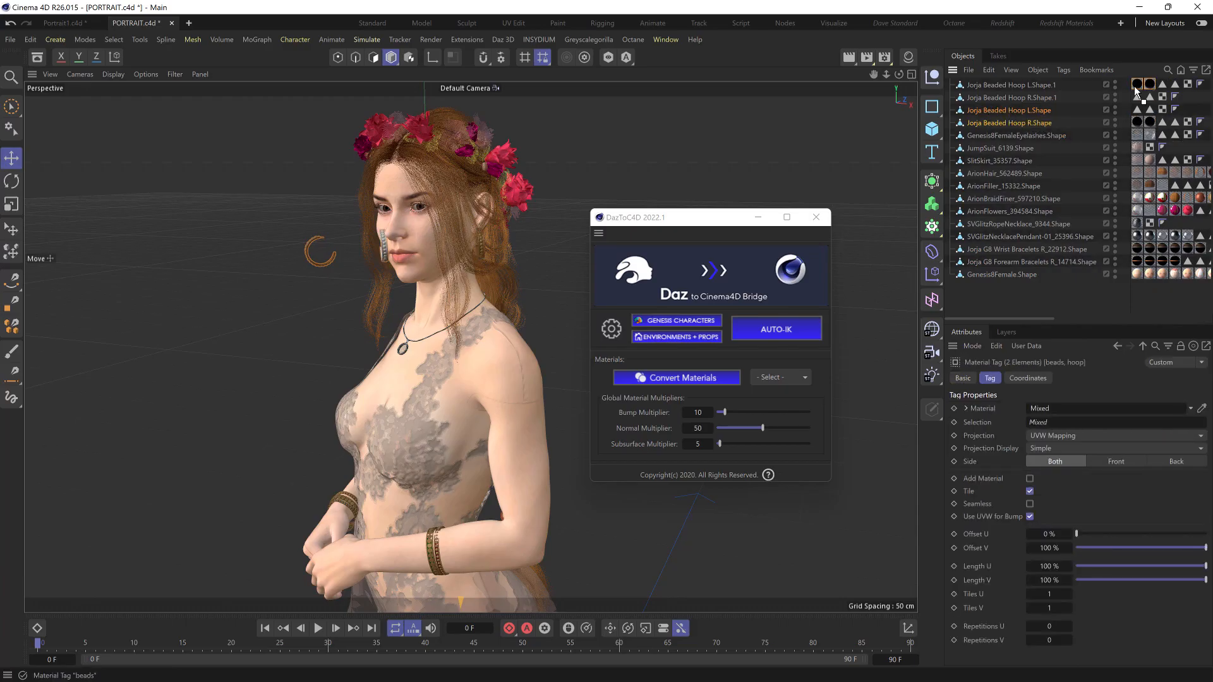
pyautogui.click(1137, 122)
pyautogui.keyDown('shift'); pyautogui.click(1150, 122); pyautogui.keyUp('shift')
pyautogui.moveTo(1137, 122); pyautogui.dragTo(1137, 98)
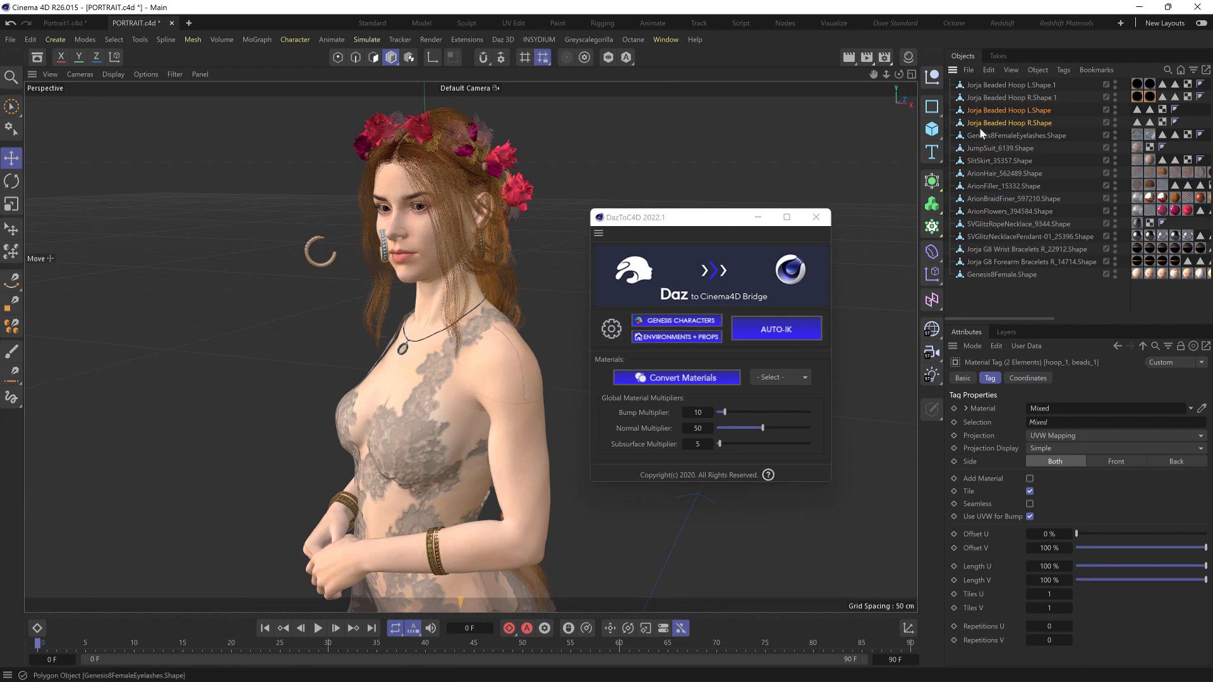
# Delete the original misplaced Jorja Beaded Hoop L and R shapes and check the character from a more frontal angle
pyautogui.click(1014, 123)
pyautogui.press('Delete')
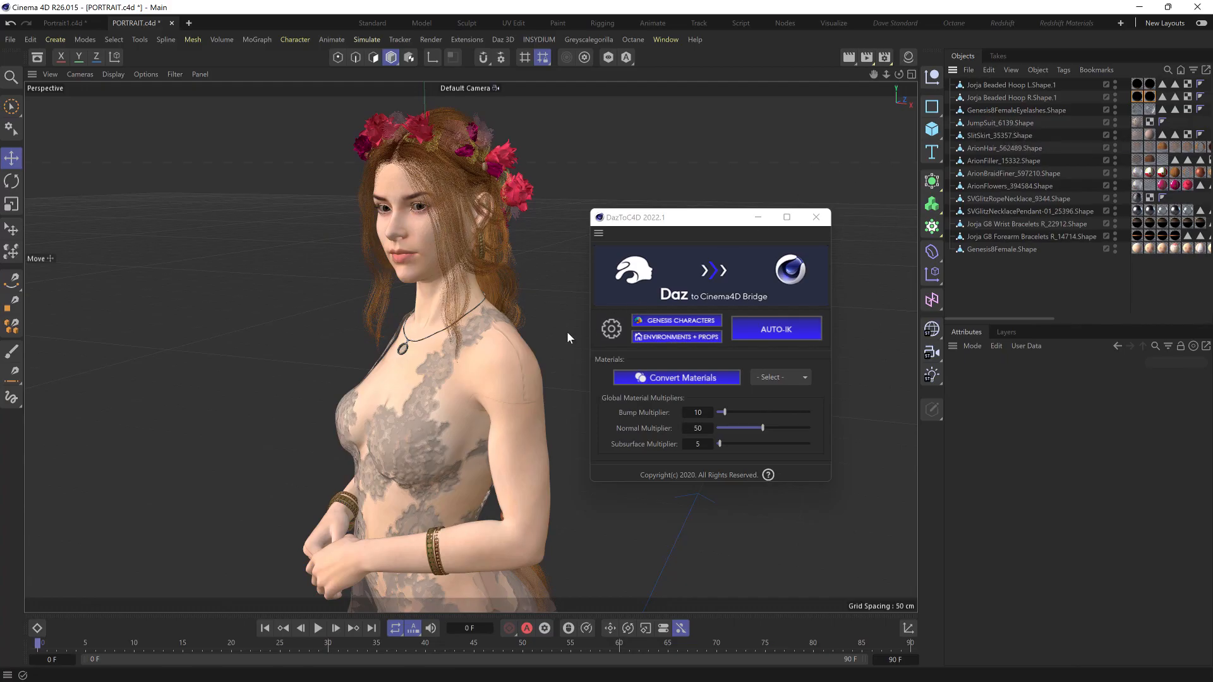
pyautogui.keyDown('alt'); pyautogui.moveTo(445, 343); pyautogui.dragTo(485, 338); pyautogui.keyUp('alt')
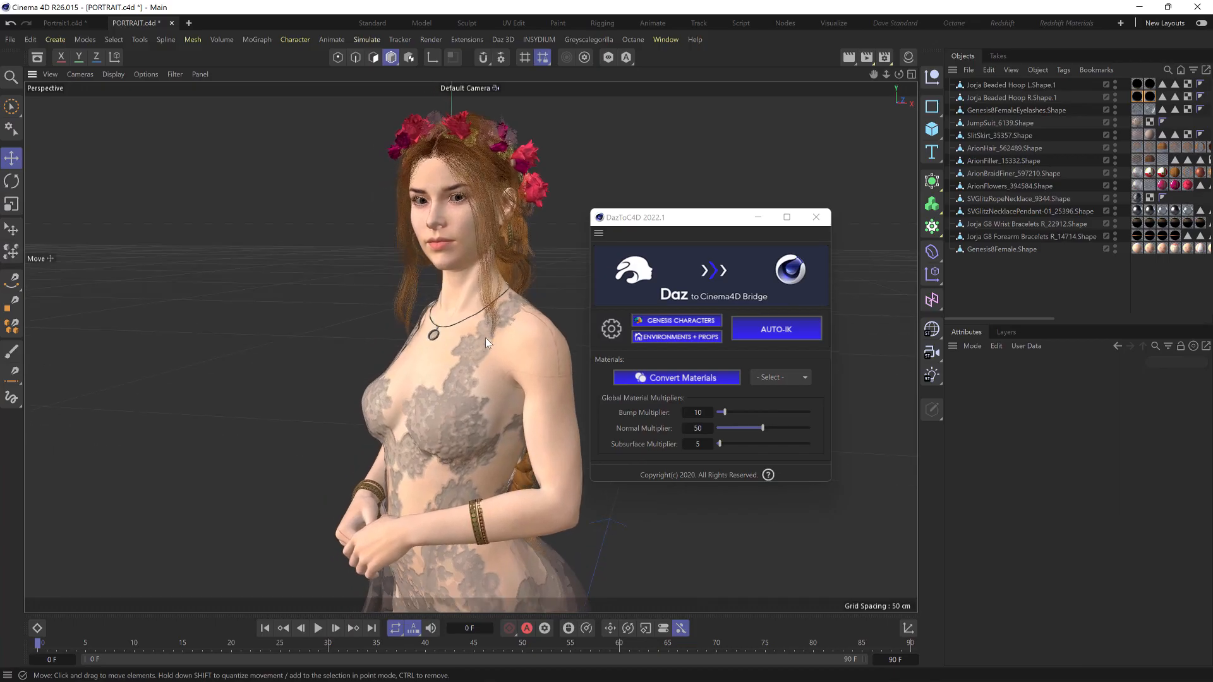